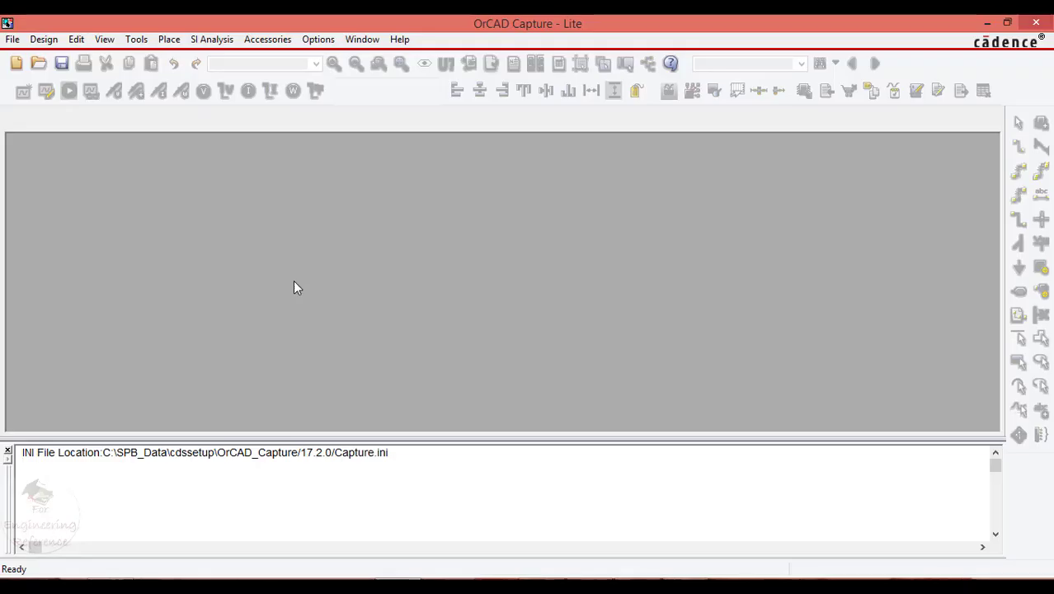
Create a blank PSpice Analog or Mixed A/D project named CMOSnand in D:\PSpice works
{"action": "left_click", "coordinate": [12, 39]}
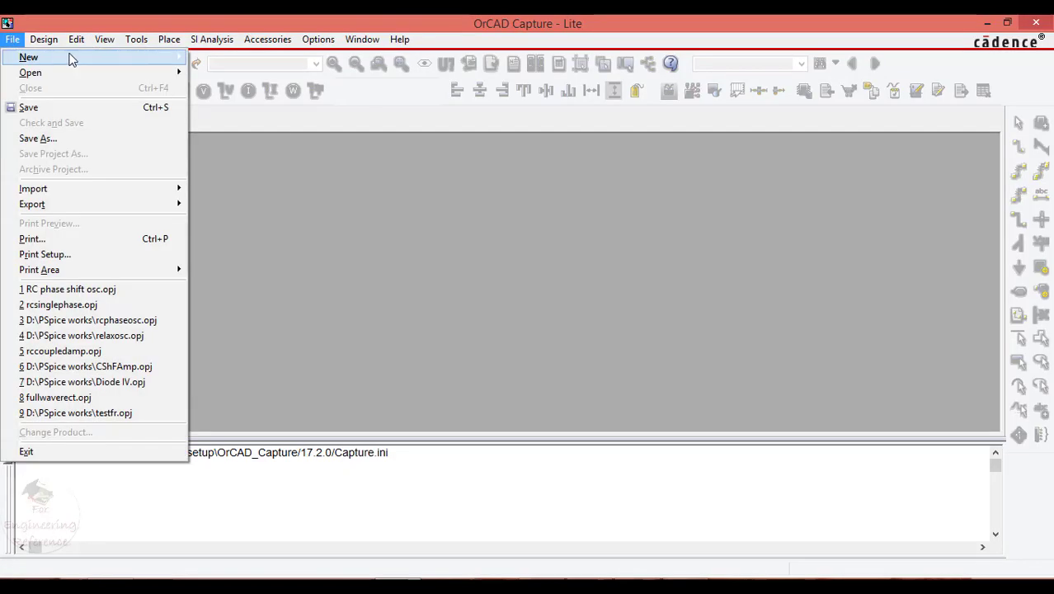
{"action": "mouse_move", "coordinate": [179, 60]}
{"action": "left_click", "coordinate": [218, 60]}
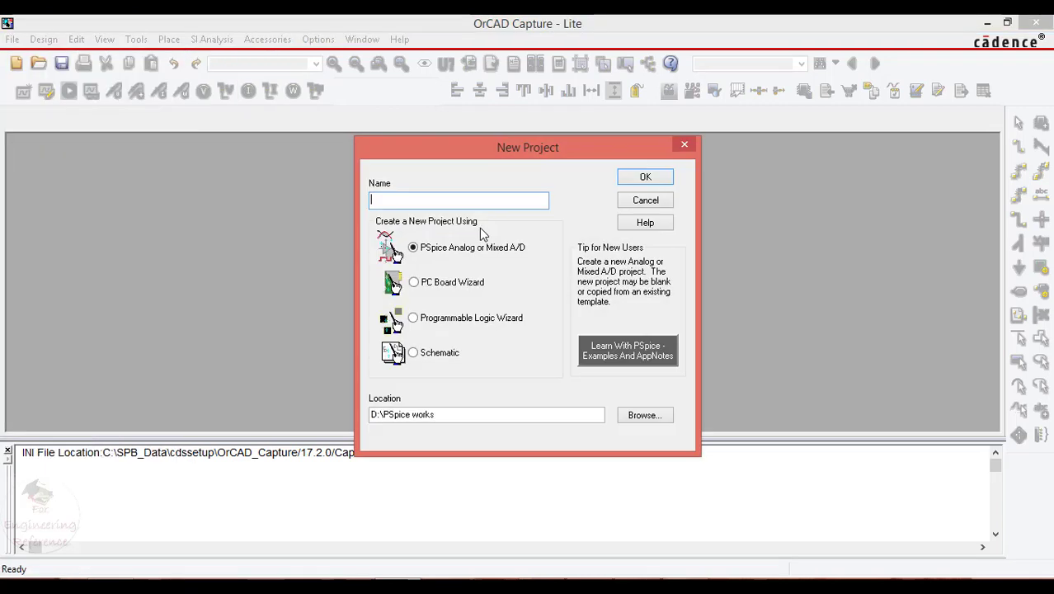
{"action": "type", "text": "CMOS"}
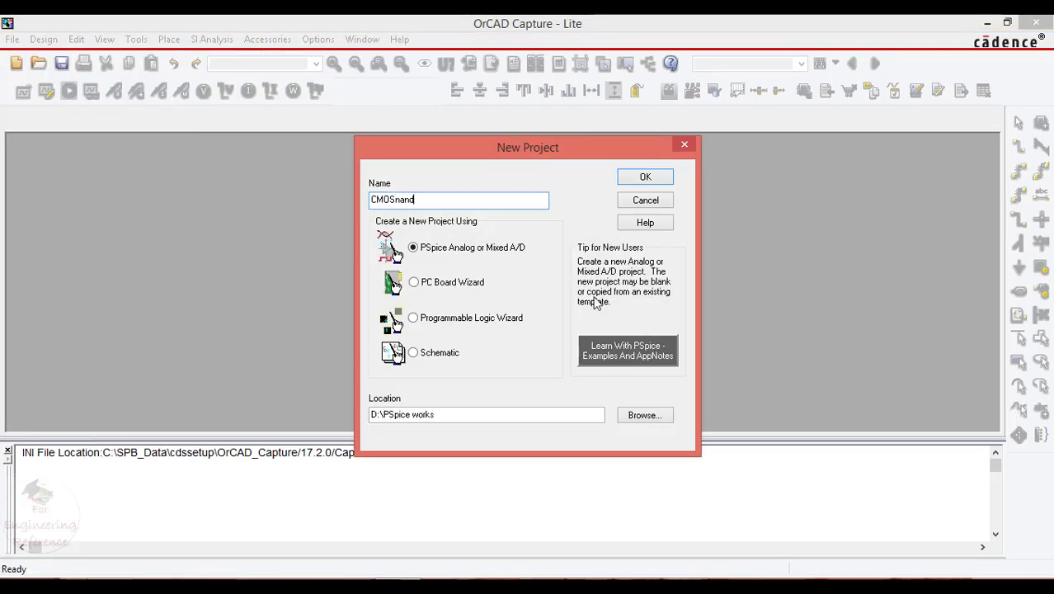
{"action": "left_click", "coordinate": [643, 415]}
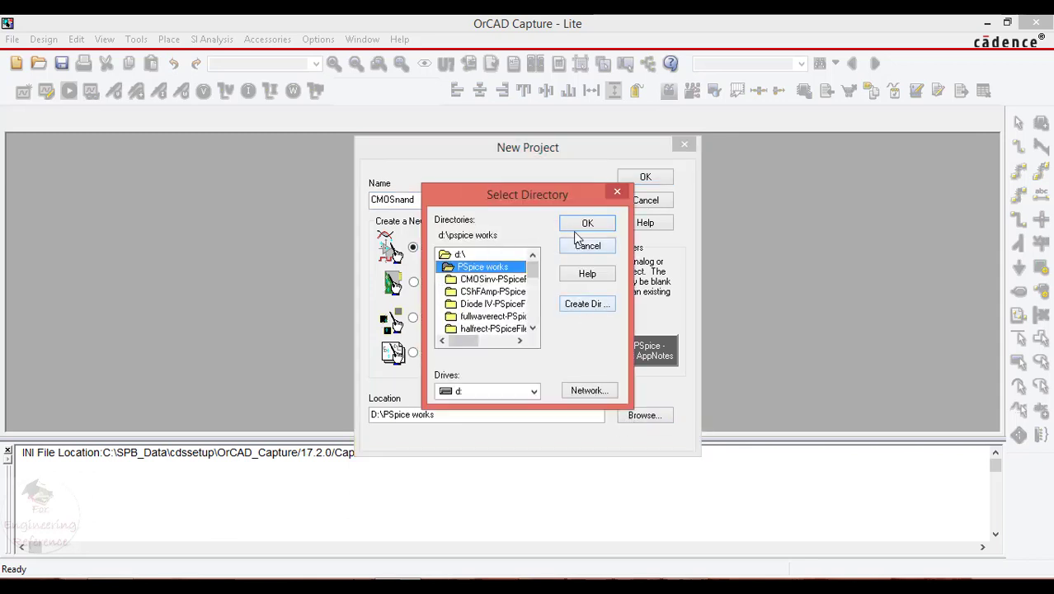
{"action": "left_click", "coordinate": [587, 224]}
{"action": "left_click", "coordinate": [646, 177]}
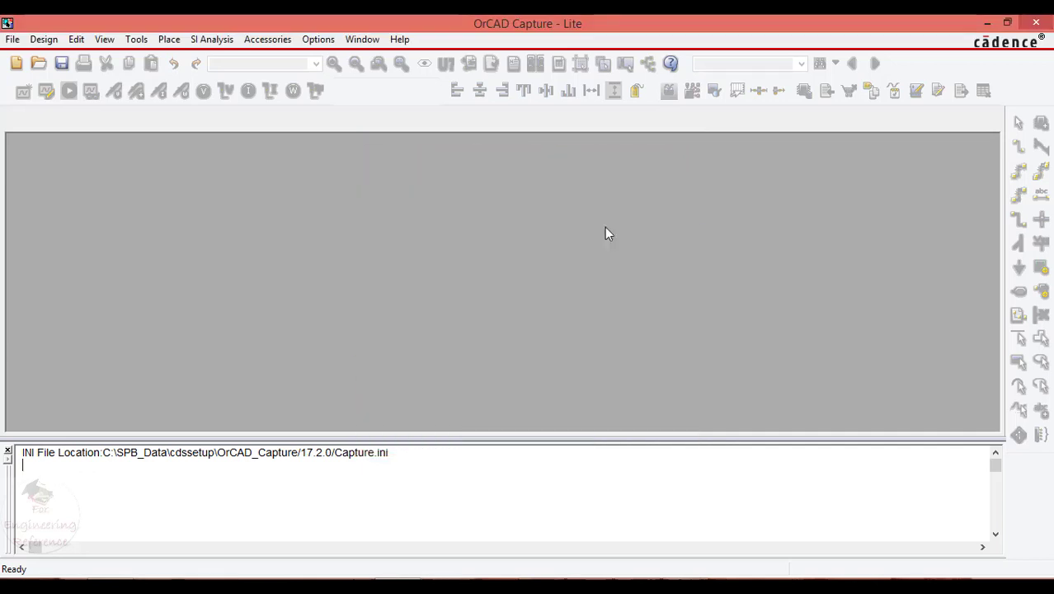
{"action": "left_click", "coordinate": [444, 327]}
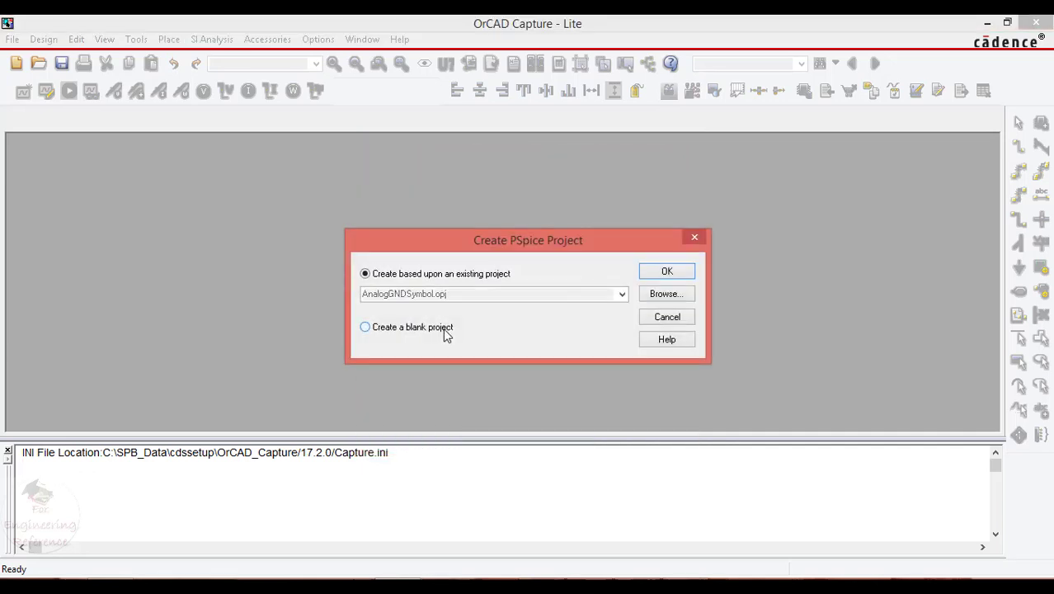
{"action": "left_click", "coordinate": [668, 273]}
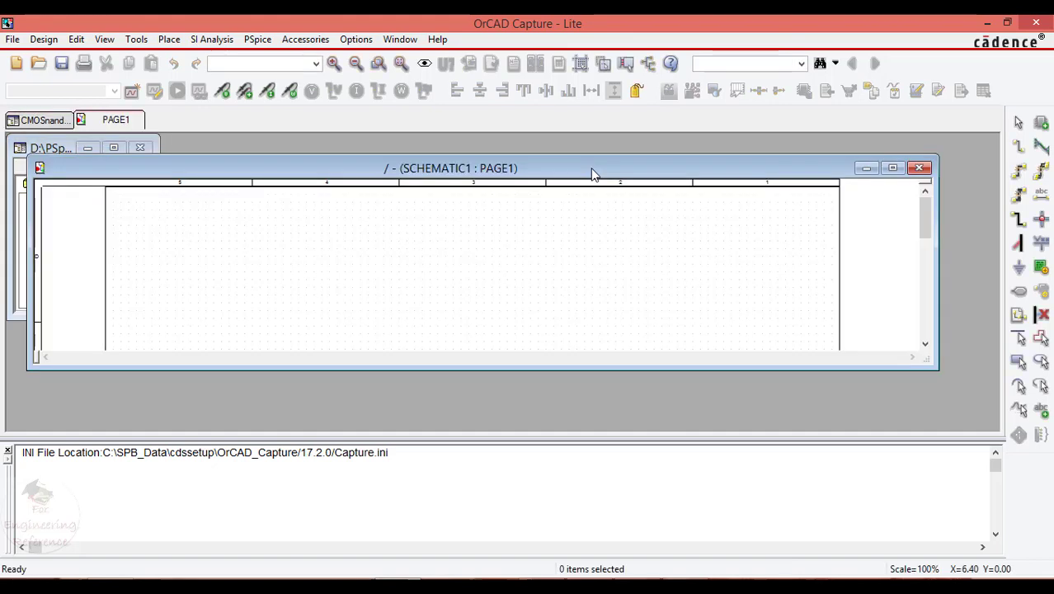
Maximize the schematic page and shrink the session log to enlarge the drawing area
{"action": "double_click", "coordinate": [592, 172]}
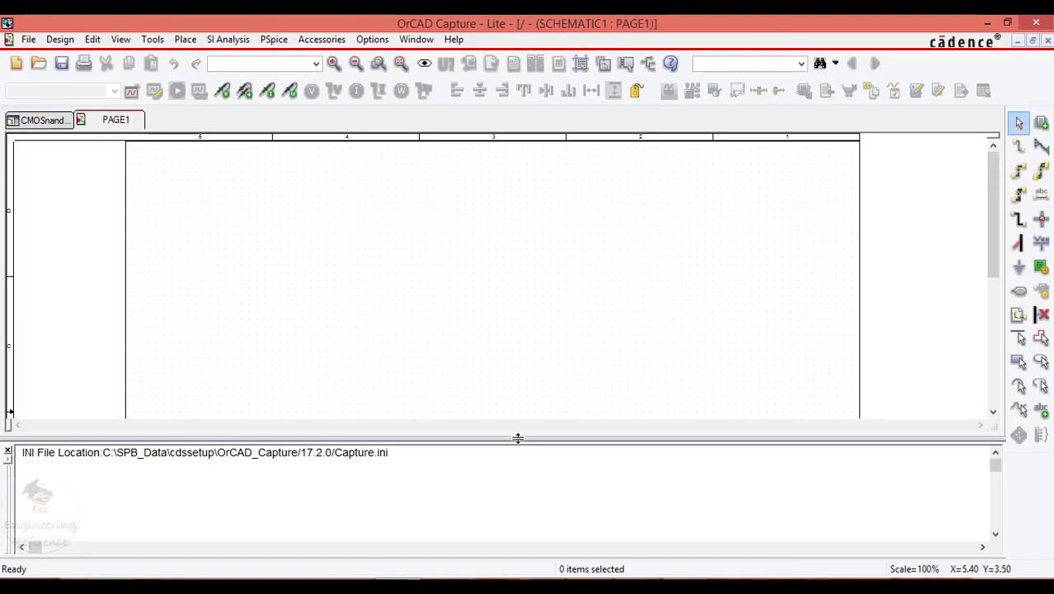
{"action": "left_click_drag", "start_coordinate": [518, 439], "coordinate": [518, 536]}
{"action": "left_click", "coordinate": [267, 43]}
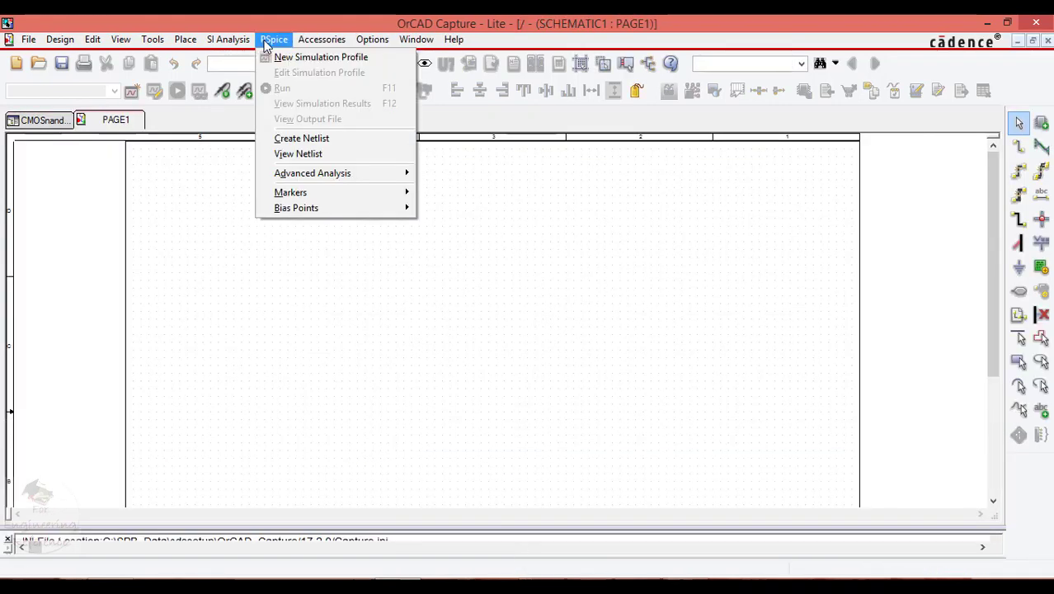
{"action": "left_click", "coordinate": [460, 292]}
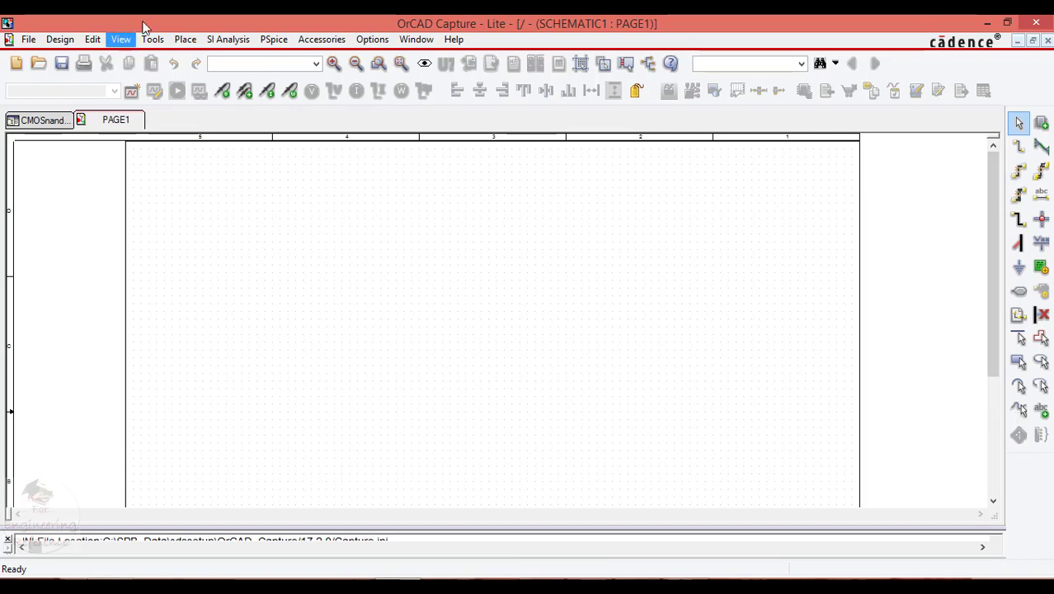
Place two MbreakP3 transistors from the BREAKOUT library side by side in the upper part of the schematic page
{"action": "left_click", "coordinate": [186, 38]}
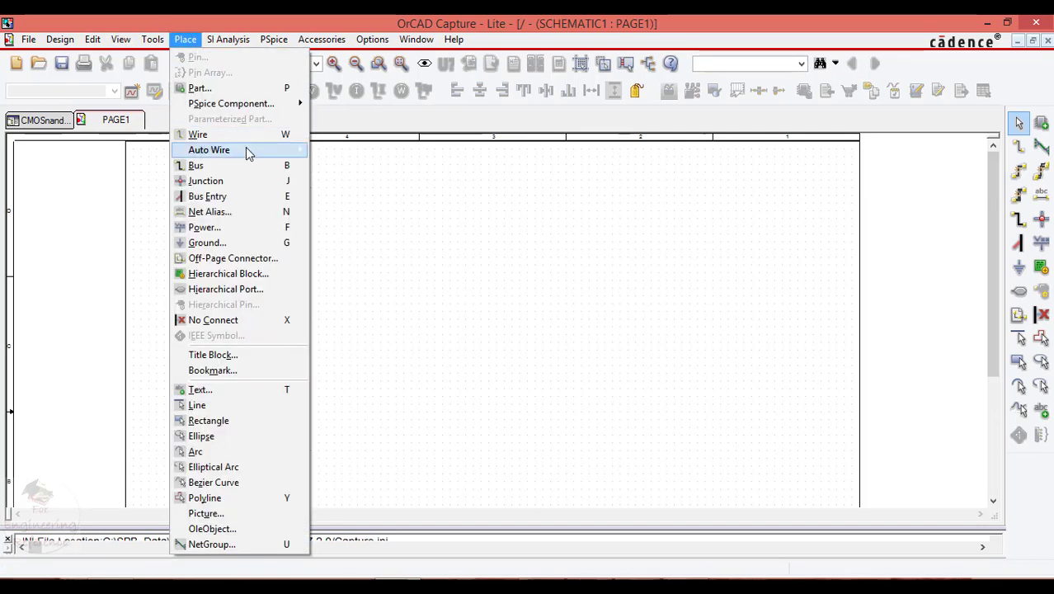
{"action": "left_click", "coordinate": [234, 91]}
{"action": "type", "text": "mbre"}
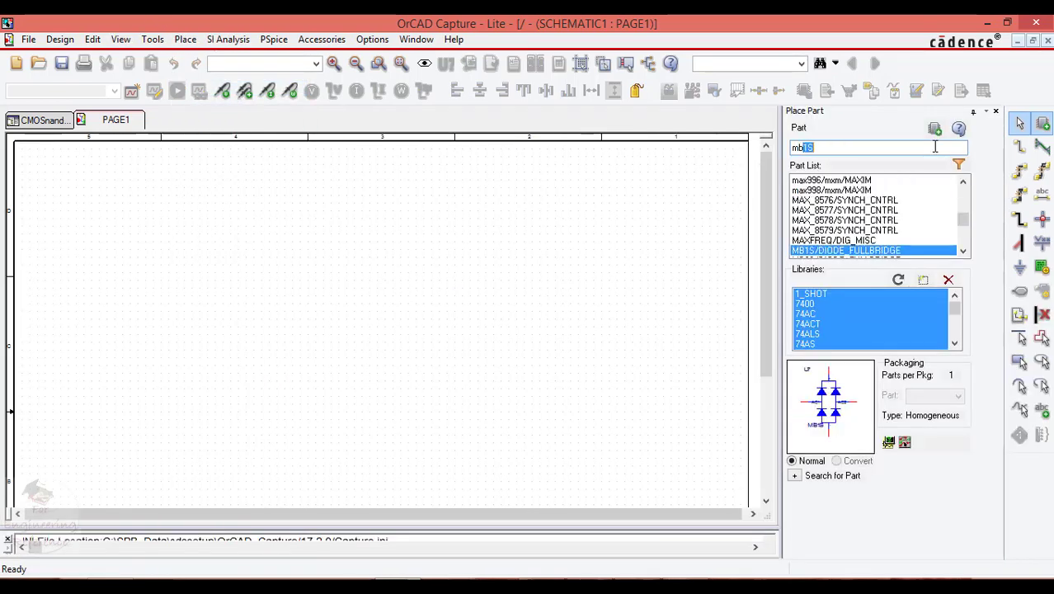
{"action": "type", "text": "akp"}
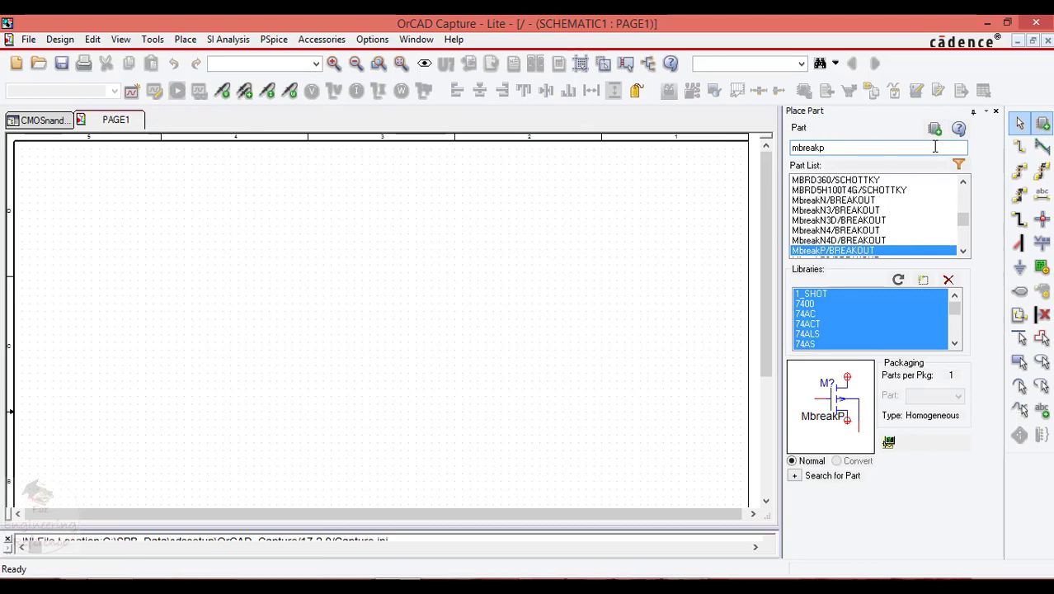
{"action": "type", "text": "3"}
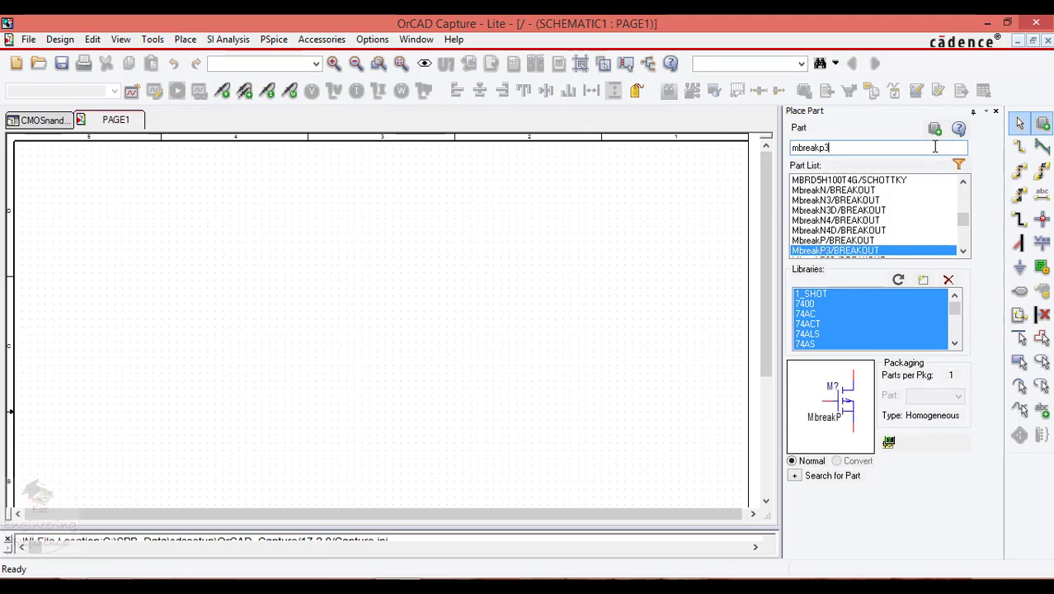
{"action": "double_click", "coordinate": [828, 251]}
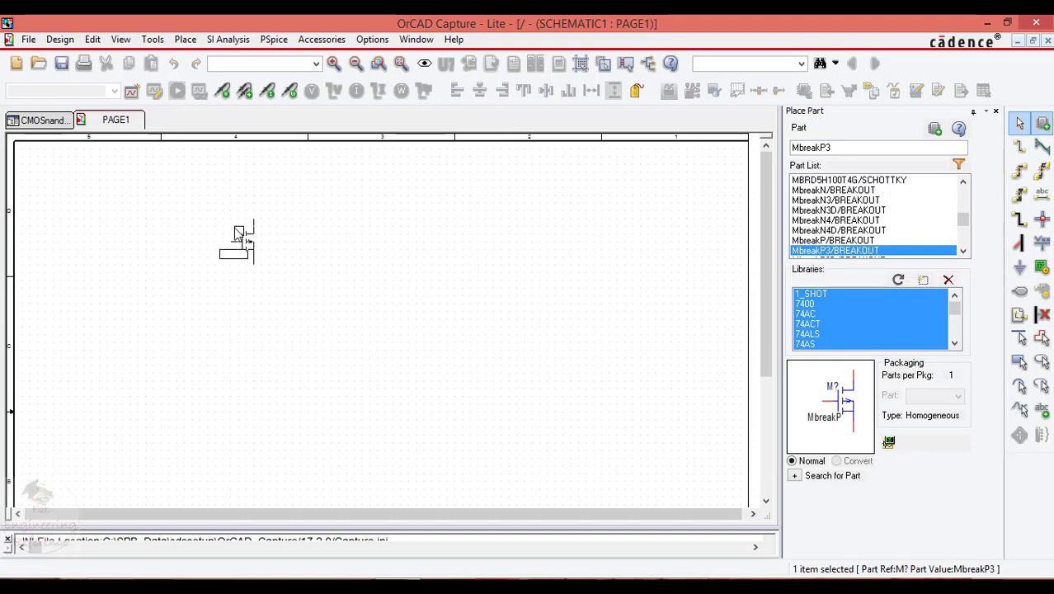
{"action": "left_click", "coordinate": [238, 234]}
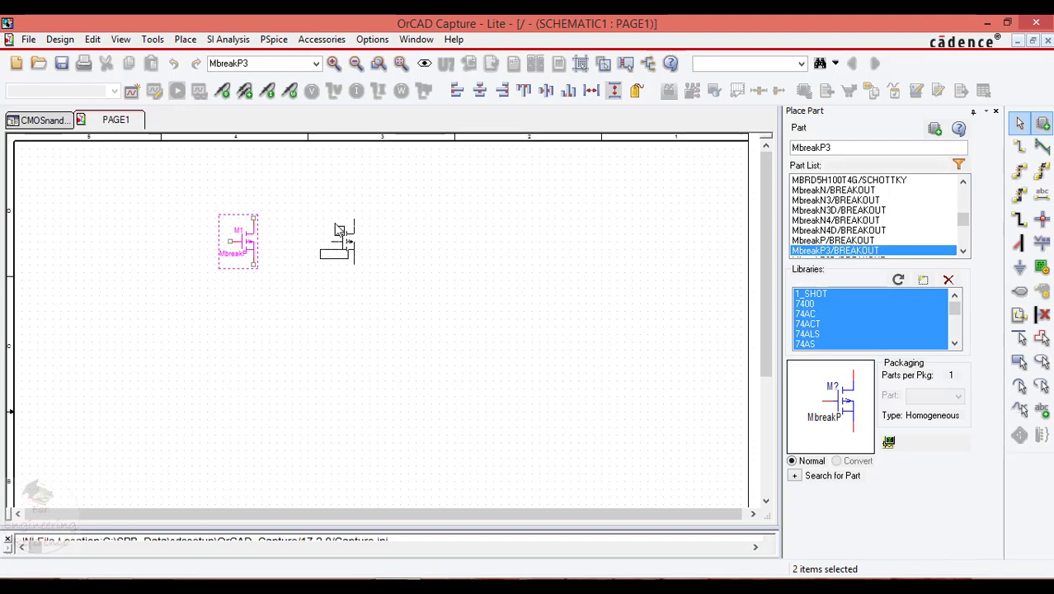
{"action": "left_click", "coordinate": [339, 228]}
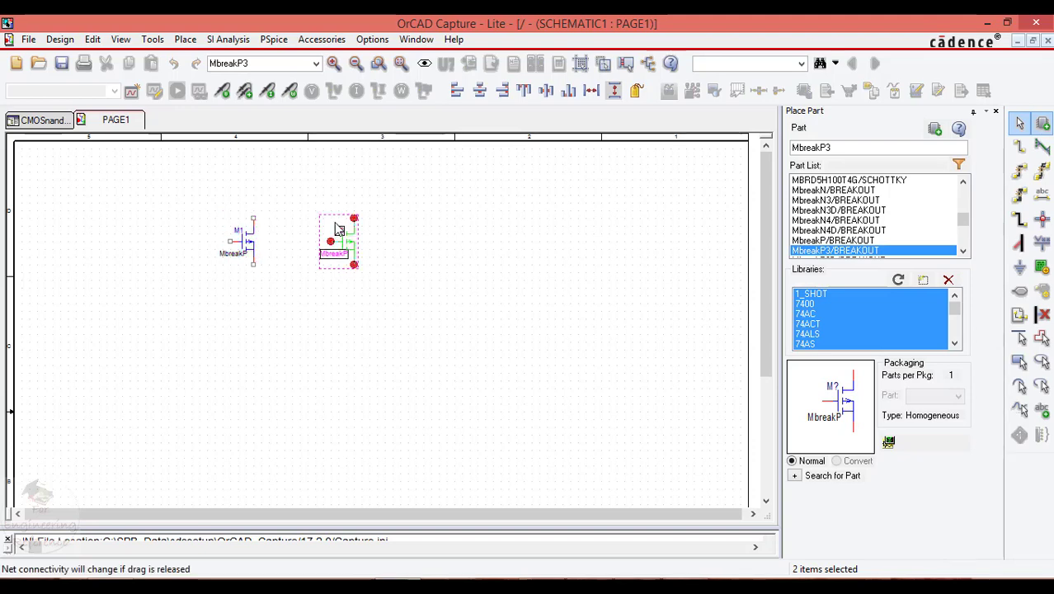
Mirror the left MbreakP3 transistor M1 vertically
{"action": "left_click", "coordinate": [248, 241]}
{"action": "right_click", "coordinate": [252, 245]}
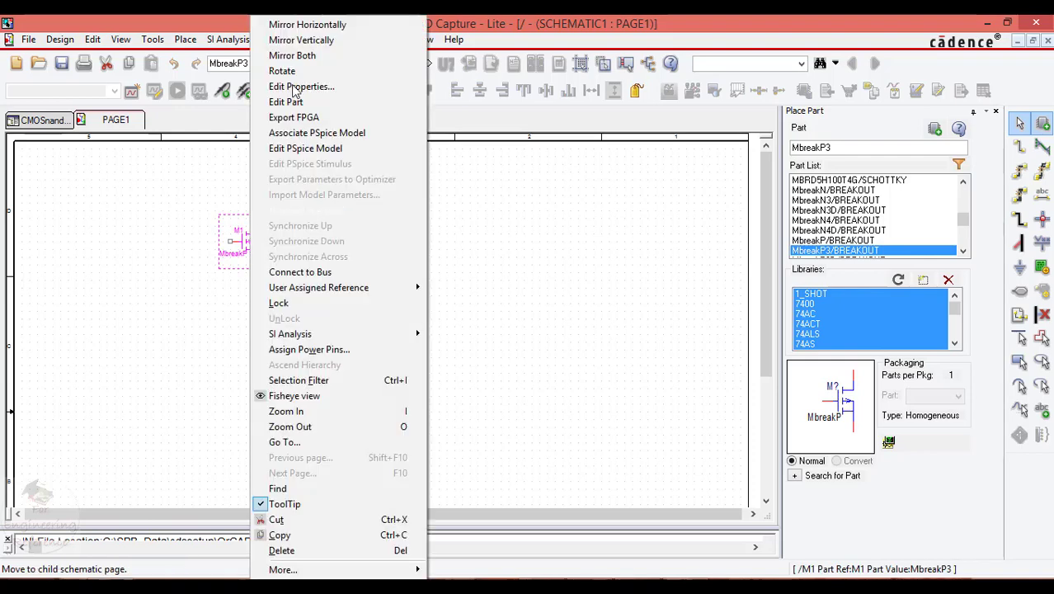
{"action": "left_click", "coordinate": [301, 40]}
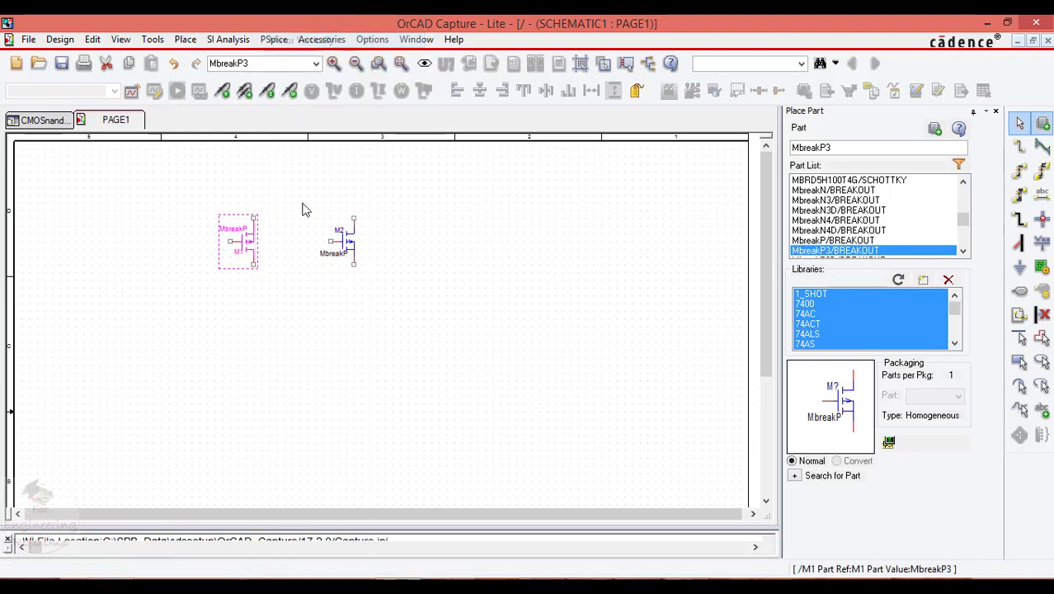
Mirror transistor M2 horizontally and vertically, and move it closer to M1 so the two face each other
{"action": "left_click", "coordinate": [350, 247]}
{"action": "right_click", "coordinate": [349, 247]}
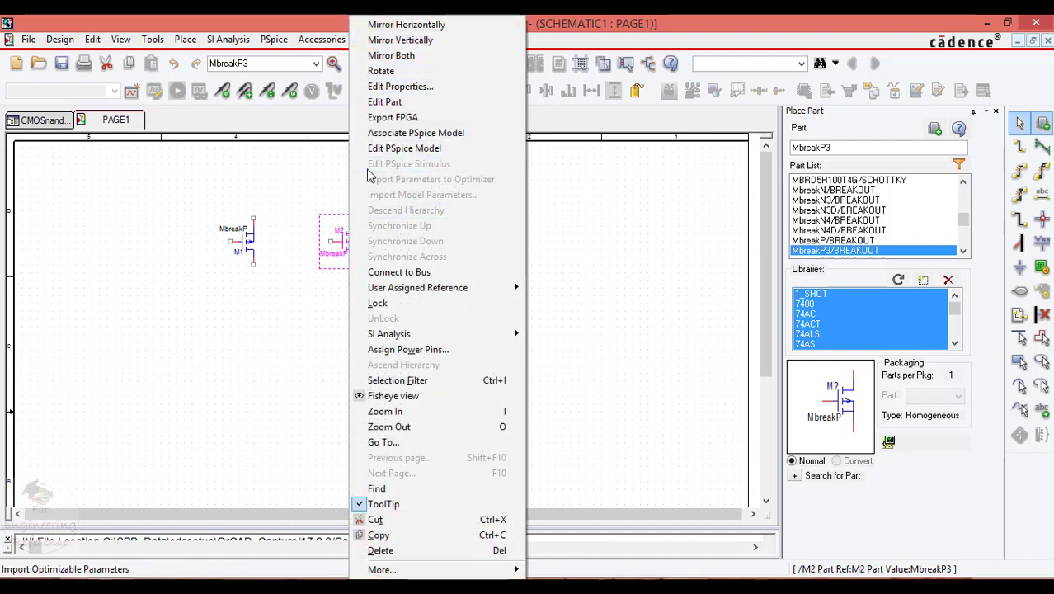
{"action": "left_click", "coordinate": [400, 39]}
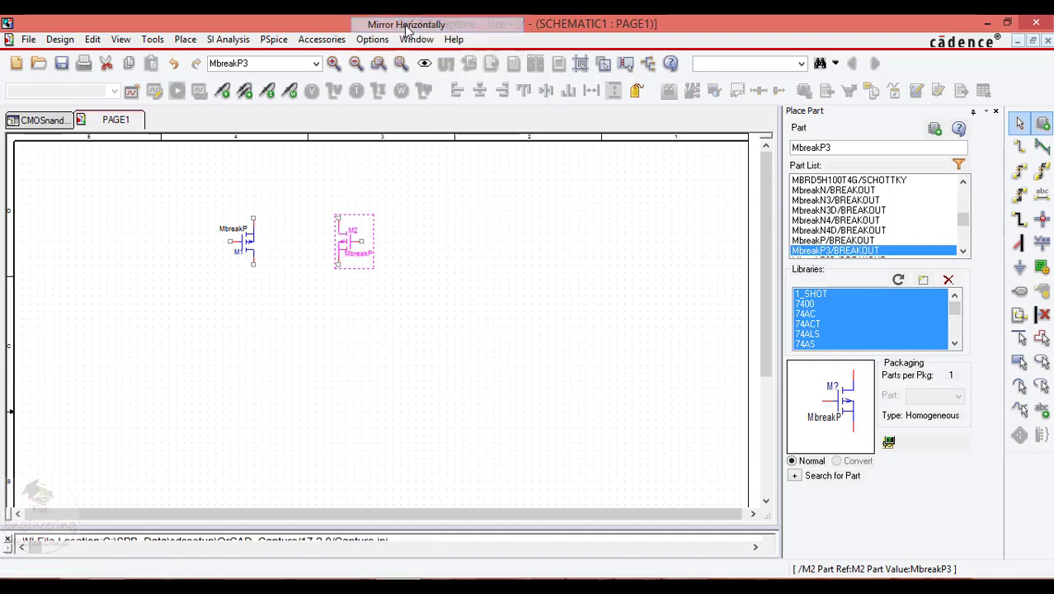
{"action": "right_click", "coordinate": [349, 252]}
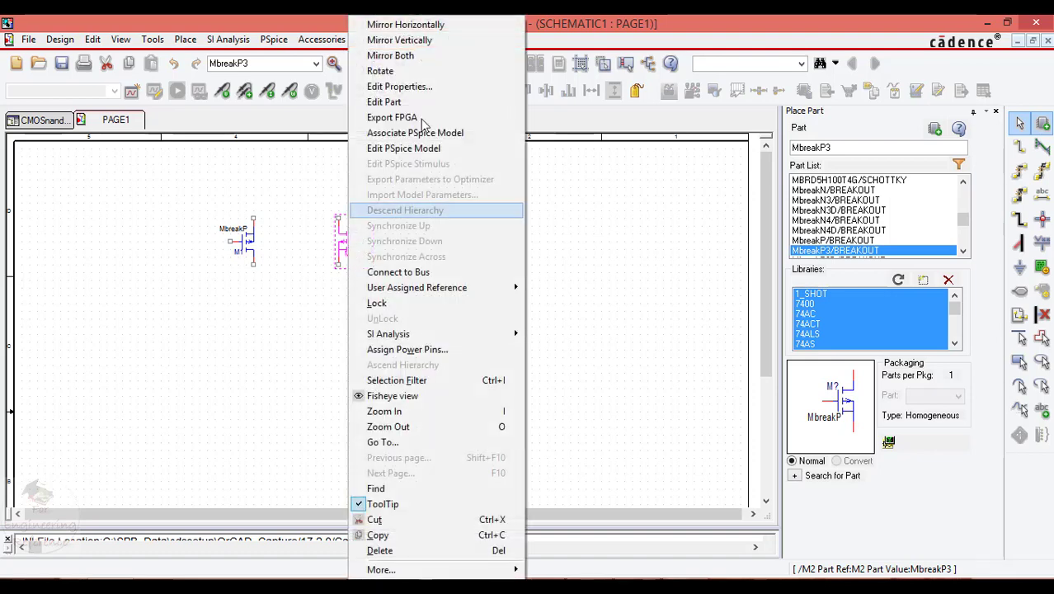
{"action": "left_click", "coordinate": [398, 36]}
{"action": "left_click_drag", "start_coordinate": [344, 239], "coordinate": [323, 238]}
{"action": "left_click", "coordinate": [441, 285]}
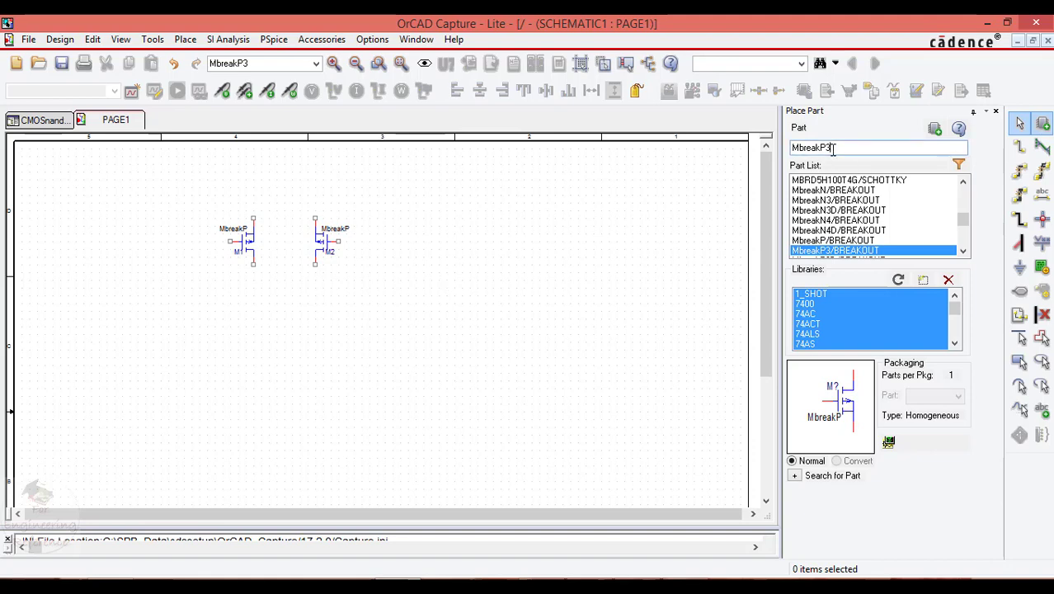
Place an MbreakN3 transistor from the BREAKOUT library centered below the two MbreakP3 transistors
{"action": "key", "text": "BackSpace"}
{"action": "key", "text": "BackSpace"}
{"action": "type", "text": "n3"}
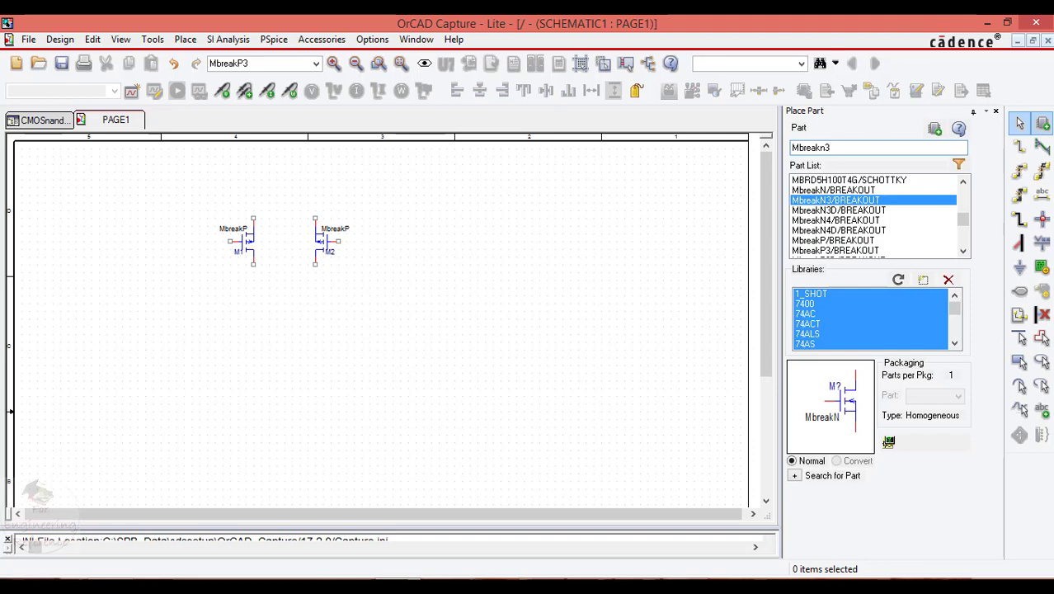
{"action": "double_click", "coordinate": [835, 201]}
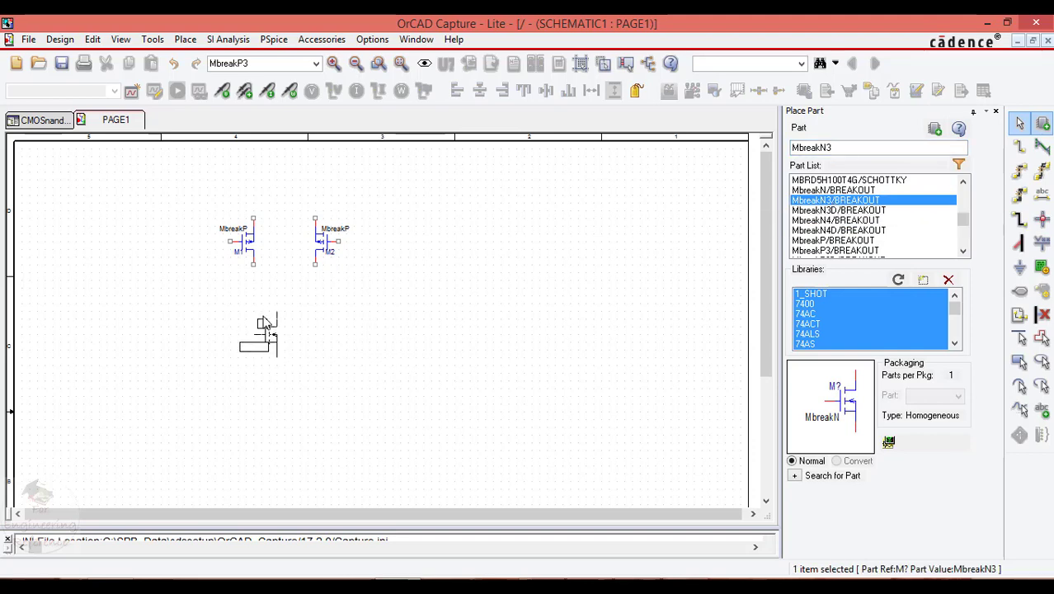
{"action": "left_click", "coordinate": [268, 317]}
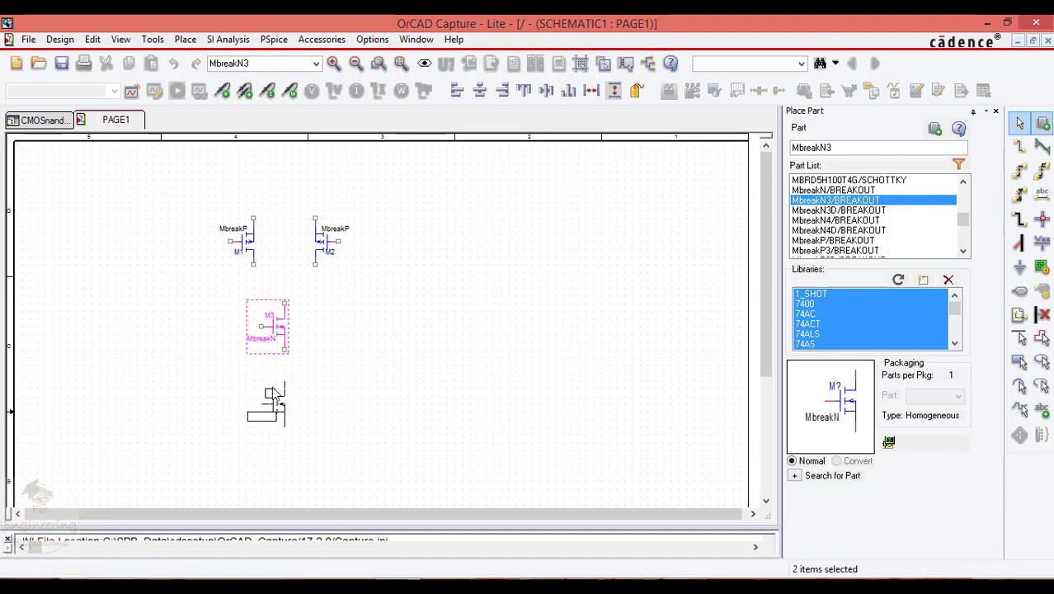
Place a second MbreakN3 transistor, mirrored horizontally, directly below M3 with their vertical pins aligned
{"action": "right_click", "coordinate": [273, 388]}
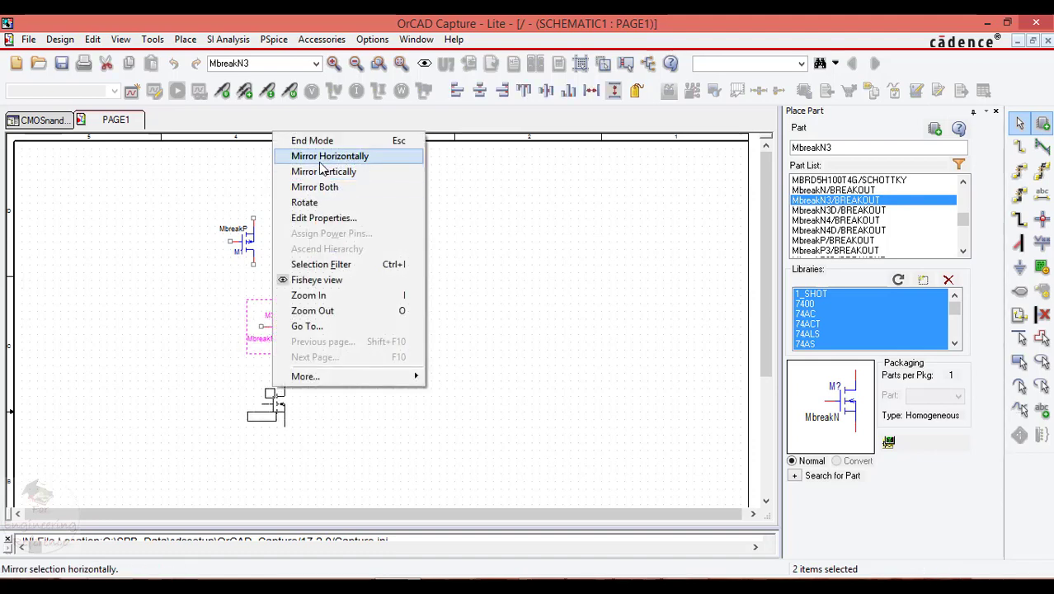
{"action": "left_click", "coordinate": [328, 156]}
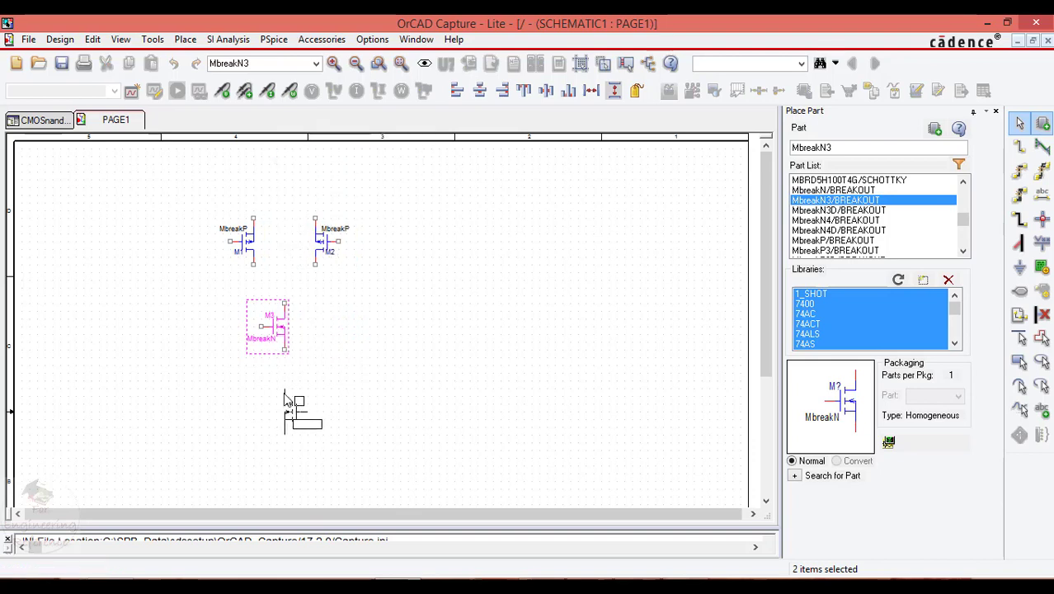
{"action": "left_click", "coordinate": [285, 386]}
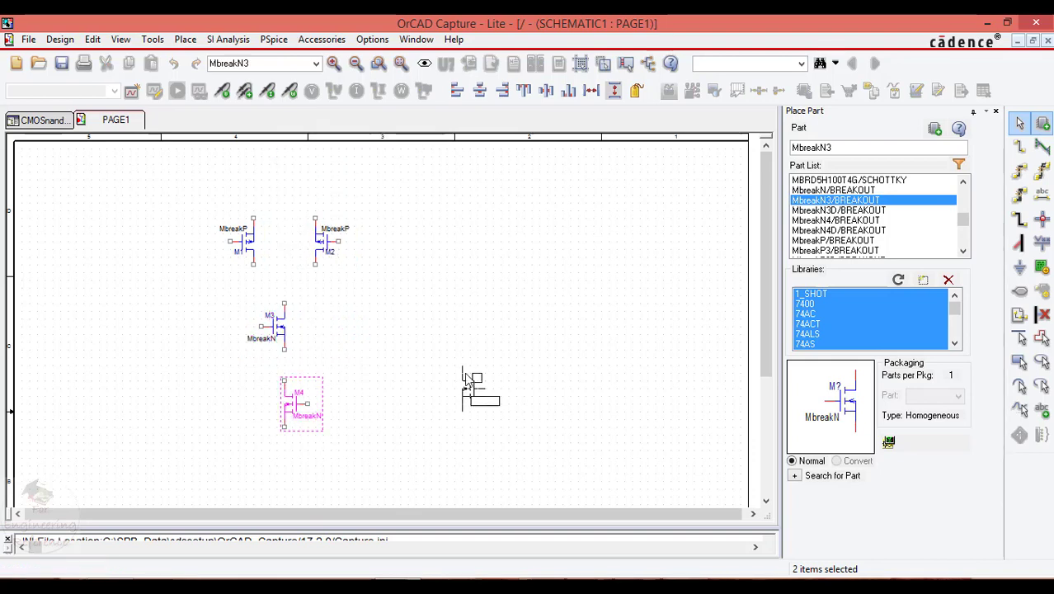
{"action": "key", "text": "Escape"}
Wire the upper pins of M1 and M2 together and their lower pins together to put them in parallel
{"action": "key", "text": "w"}
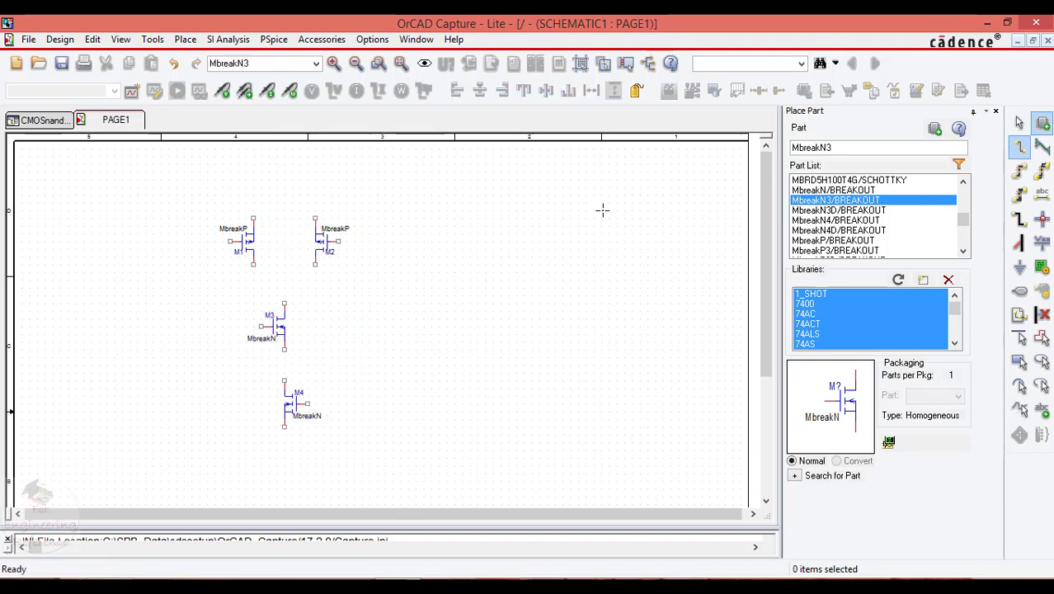
{"action": "left_click", "coordinate": [253, 217]}
{"action": "left_click", "coordinate": [313, 195]}
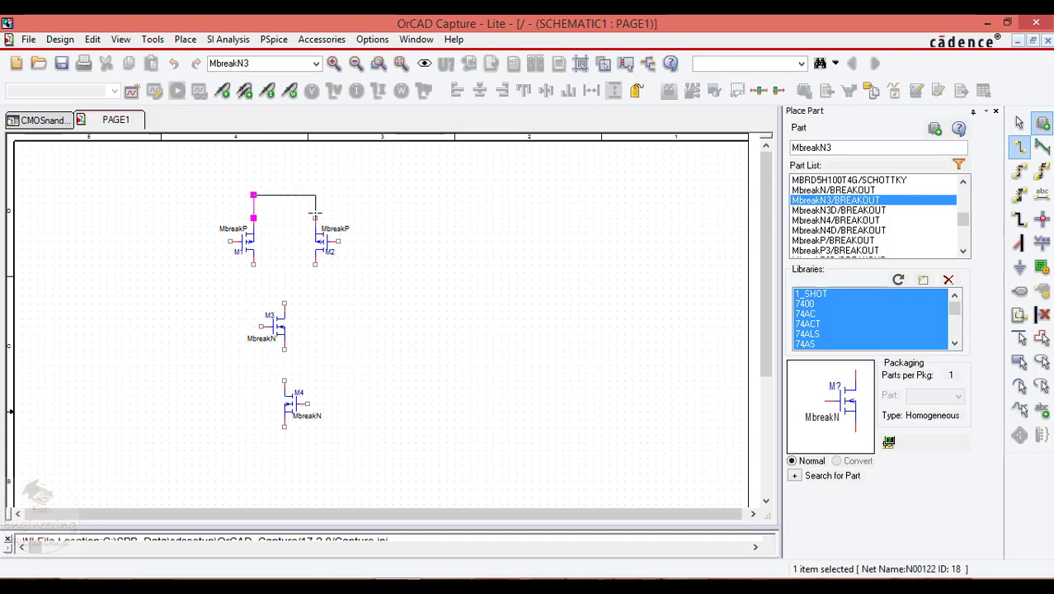
{"action": "left_click", "coordinate": [314, 218]}
{"action": "left_click", "coordinate": [253, 264]}
{"action": "left_click", "coordinate": [315, 281]}
{"action": "left_click", "coordinate": [315, 263]}
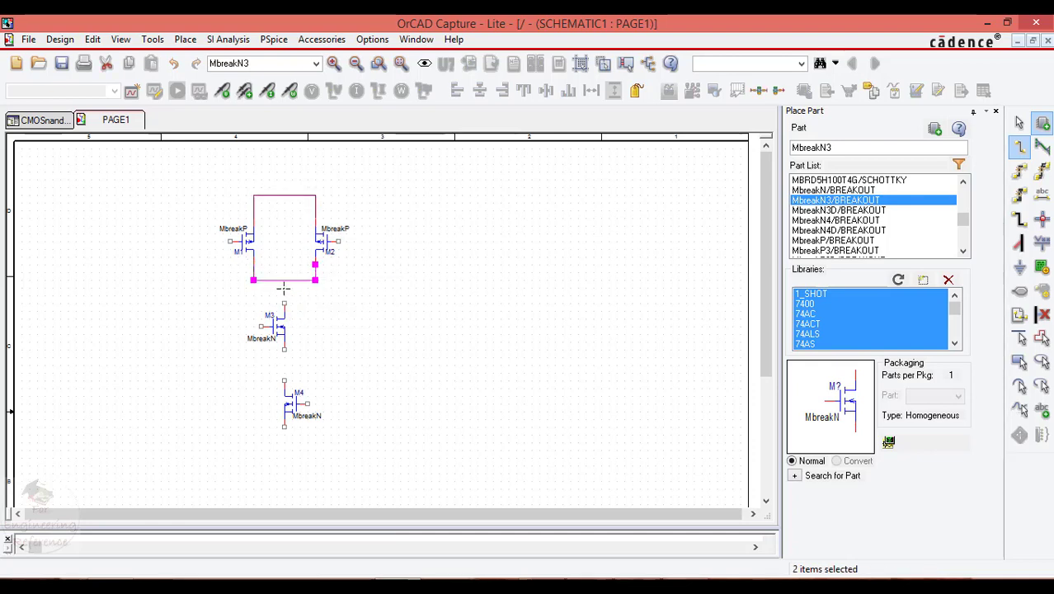
Wire M3's upper pin to the lower M1–M2 wire and M3's lower pin to M4's upper pin
{"action": "left_click", "coordinate": [283, 303]}
{"action": "left_click", "coordinate": [284, 280]}
{"action": "left_click", "coordinate": [284, 350]}
{"action": "left_click", "coordinate": [283, 380]}
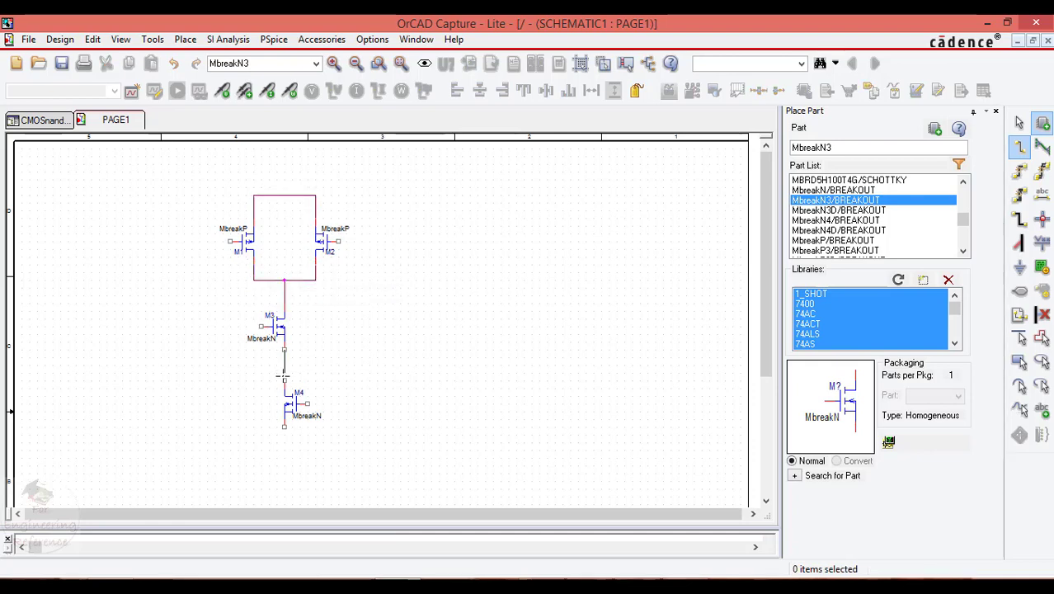
Wire the gate of M3 to the gate of M1, and the gate of M4 to the gate of M2
{"action": "left_click", "coordinate": [259, 326]}
{"action": "left_click", "coordinate": [230, 326]}
{"action": "left_click", "coordinate": [230, 241]}
{"action": "left_click", "coordinate": [307, 403]}
{"action": "left_click", "coordinate": [338, 403]}
{"action": "left_click", "coordinate": [338, 241]}
Place a 0/CAPSYM ground directly below M4 and wire it to M4's lower pin
{"action": "left_click", "coordinate": [1020, 269]}
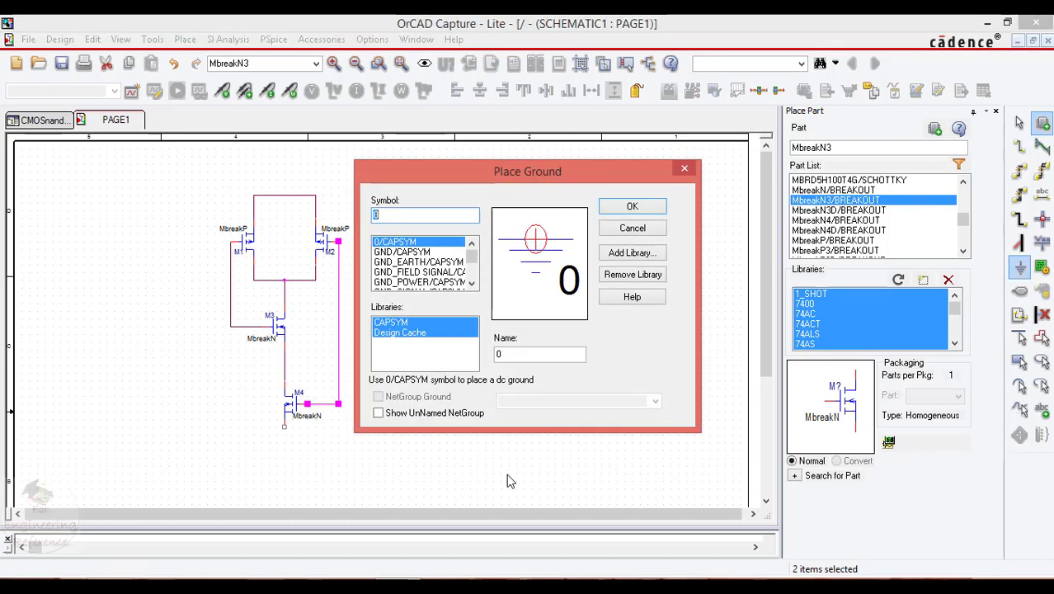
{"action": "left_click", "coordinate": [630, 208]}
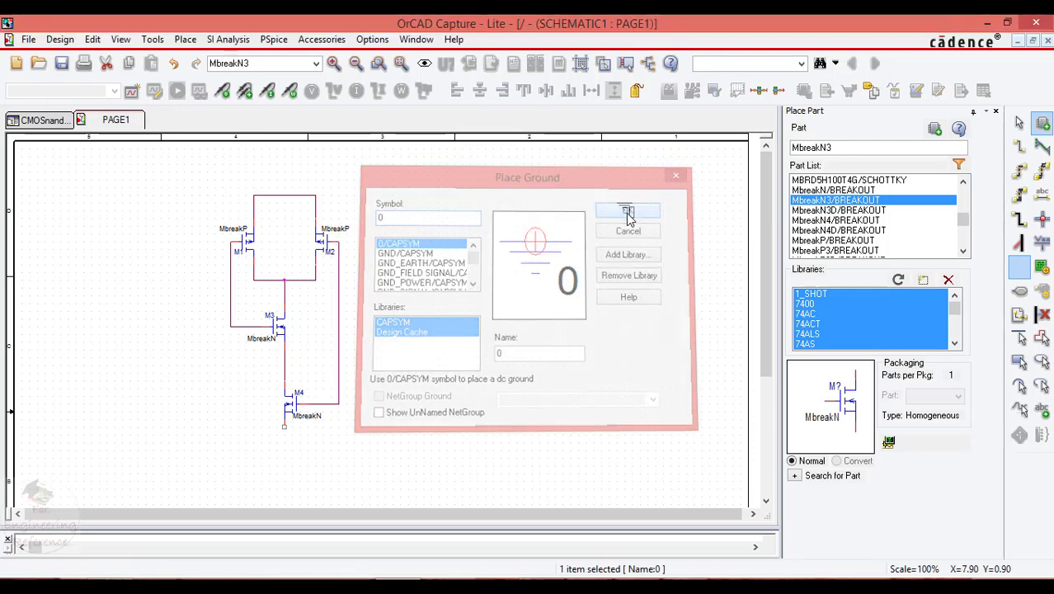
{"action": "left_click", "coordinate": [287, 467]}
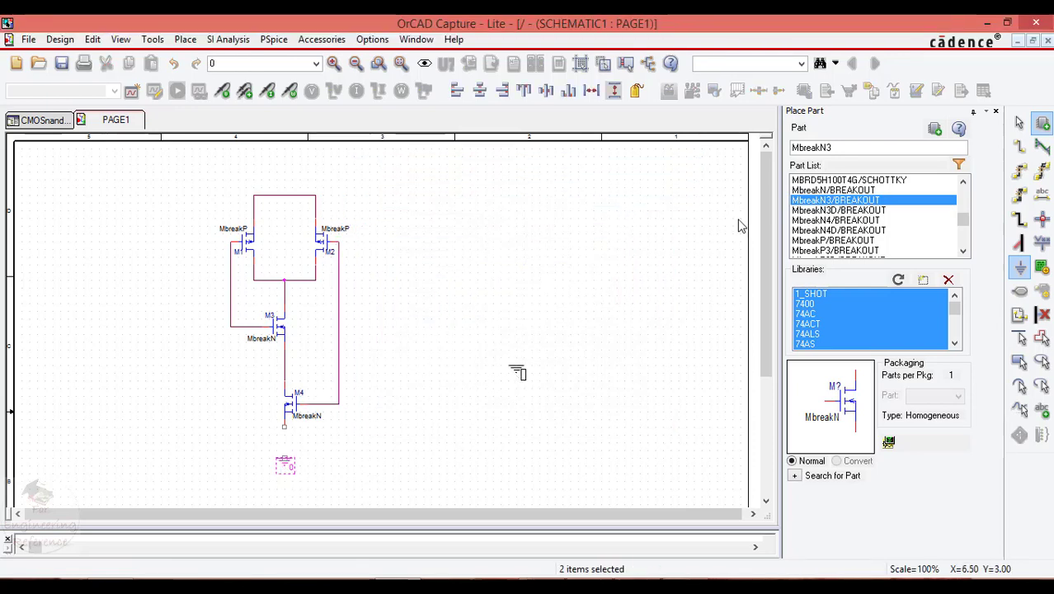
{"action": "left_click", "coordinate": [1020, 146]}
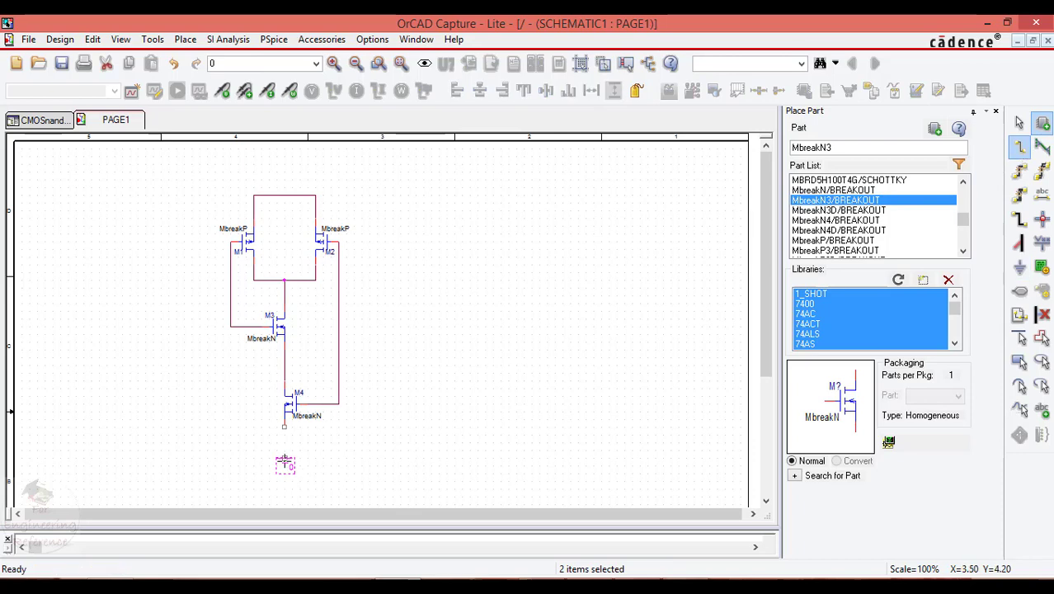
{"action": "left_click", "coordinate": [284, 458]}
{"action": "left_click", "coordinate": [285, 426]}
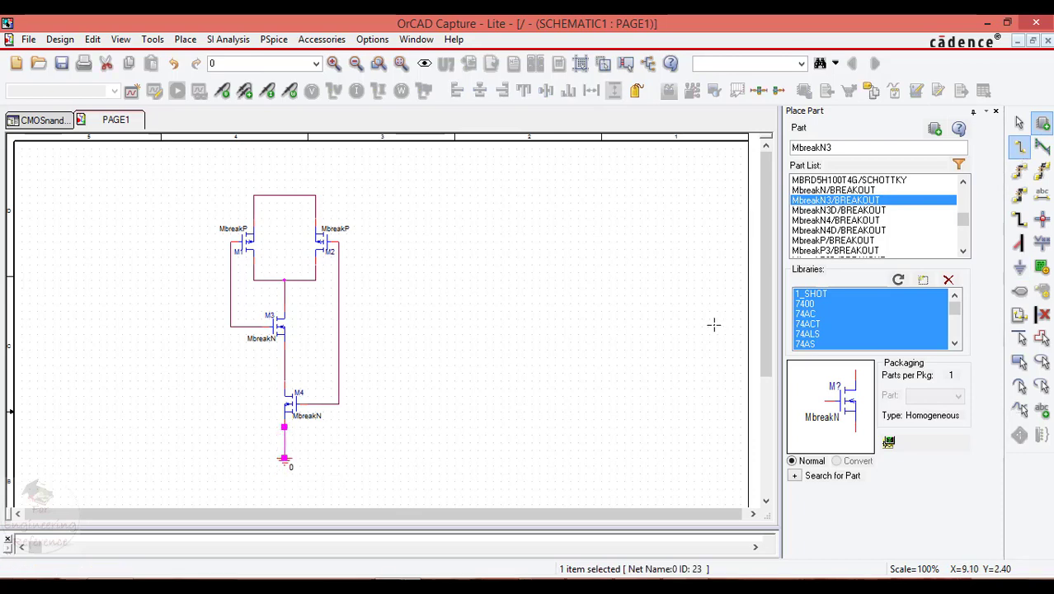
Place a VDC source to the upper right of transistor M2
{"action": "double_click", "coordinate": [893, 146]}
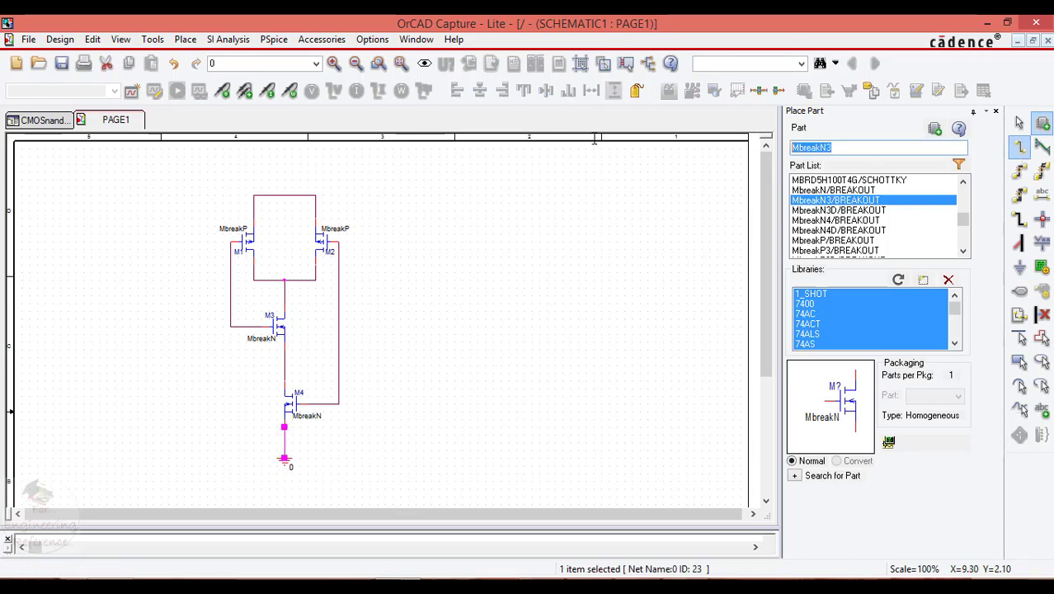
{"action": "type", "text": "vdc"}
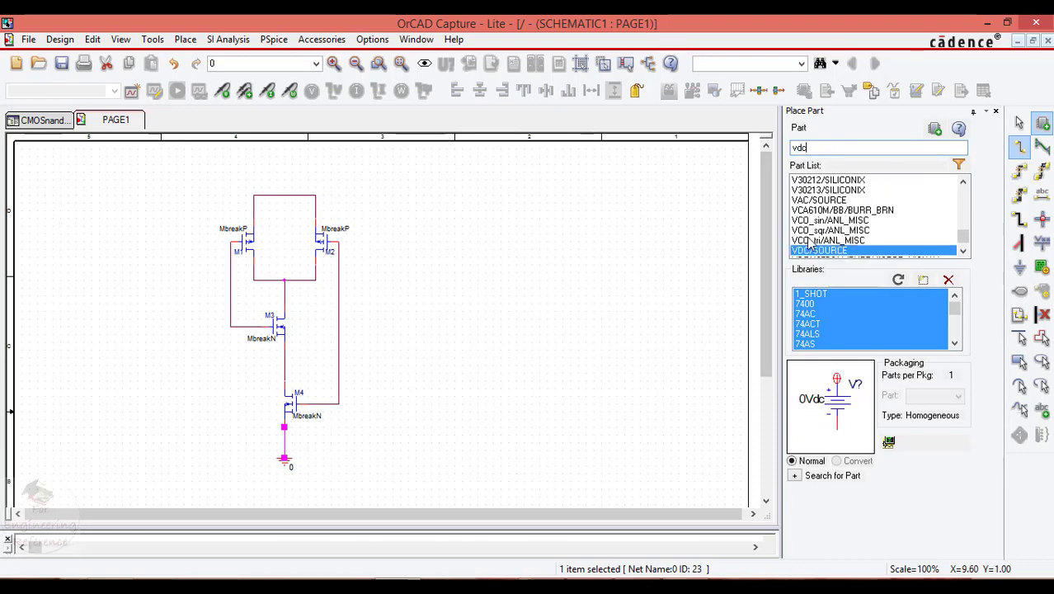
{"action": "double_click", "coordinate": [814, 252]}
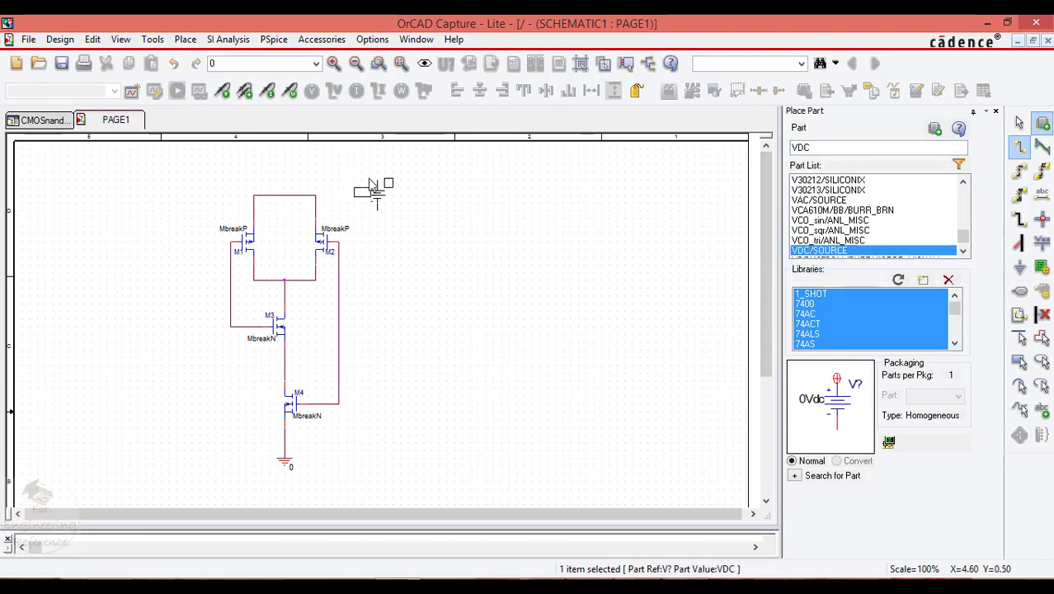
{"action": "left_click", "coordinate": [372, 175]}
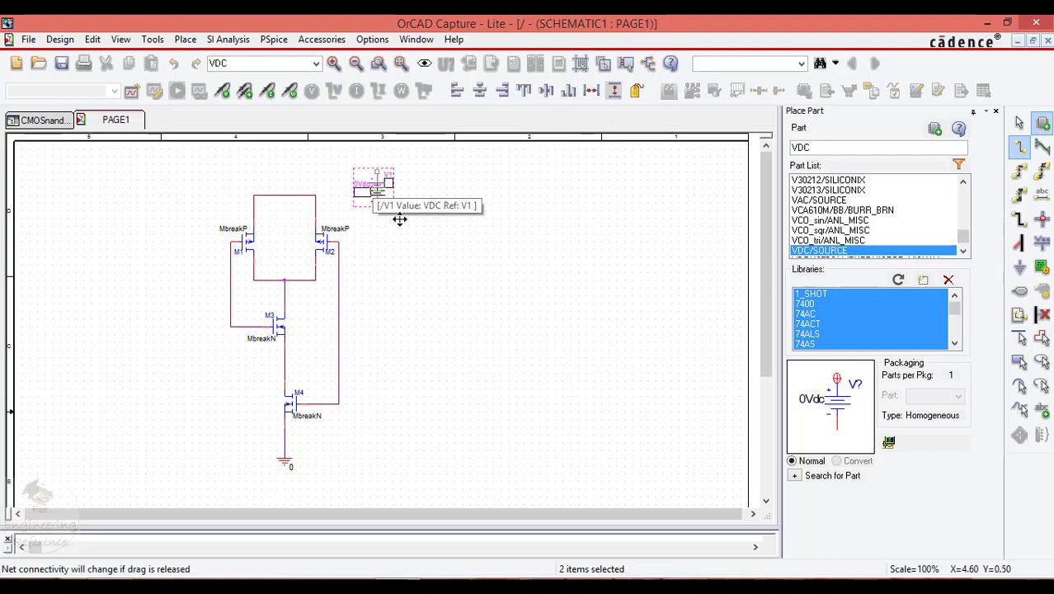
Place two VPULSE sources, one to the left of the transistor circuit and one to its right
{"action": "left_click", "coordinate": [857, 146]}
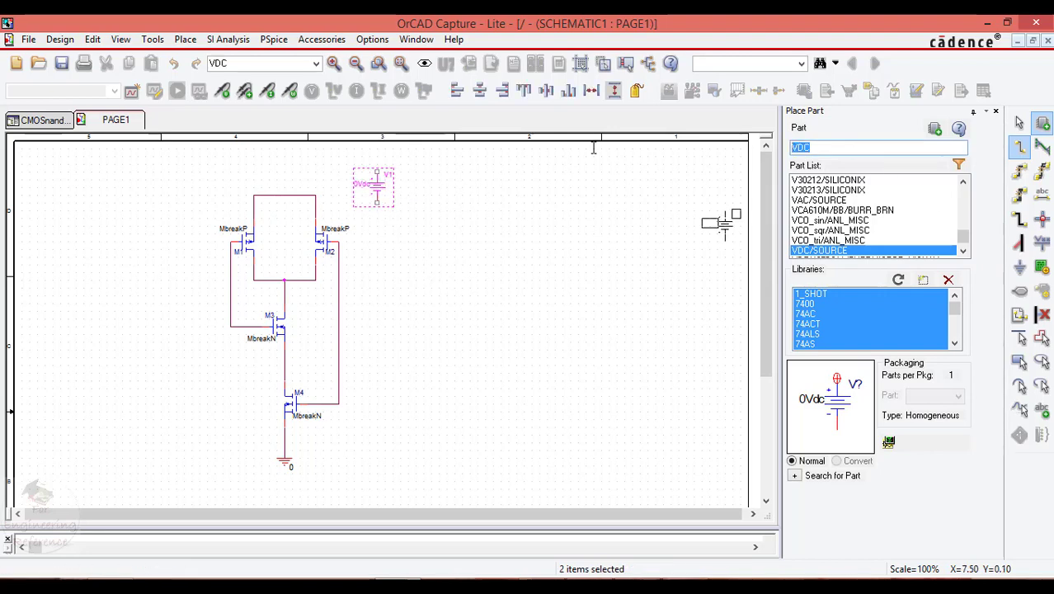
{"action": "type", "text": "vpu"}
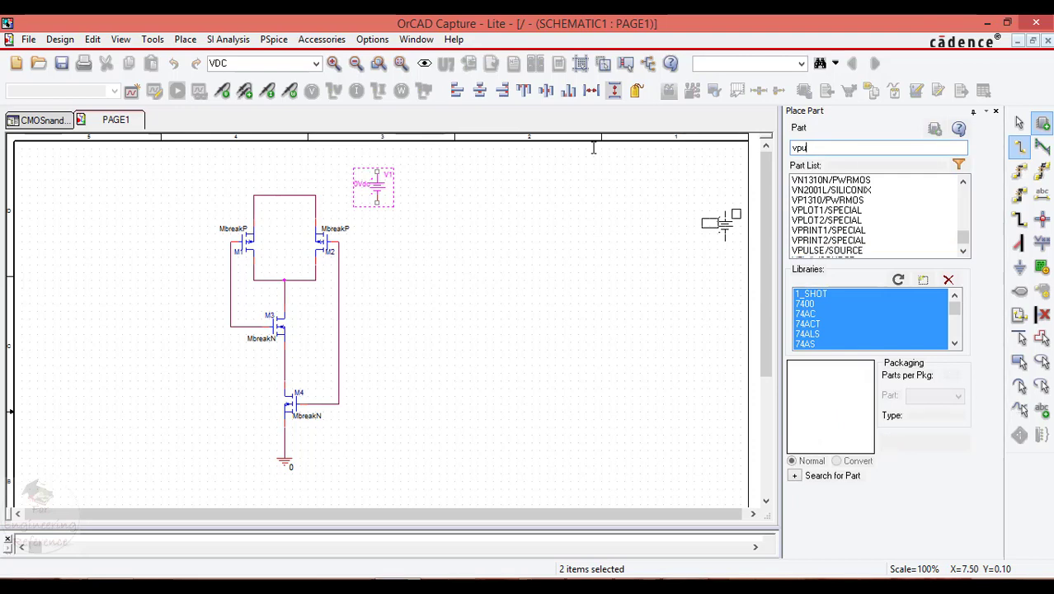
{"action": "type", "text": "slse"}
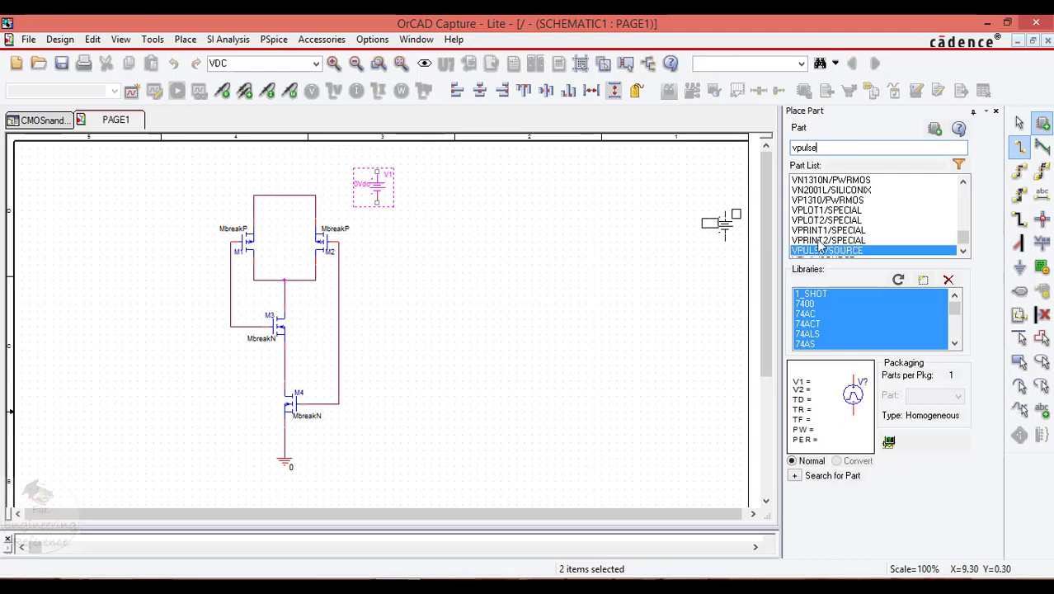
{"action": "double_click", "coordinate": [819, 251]}
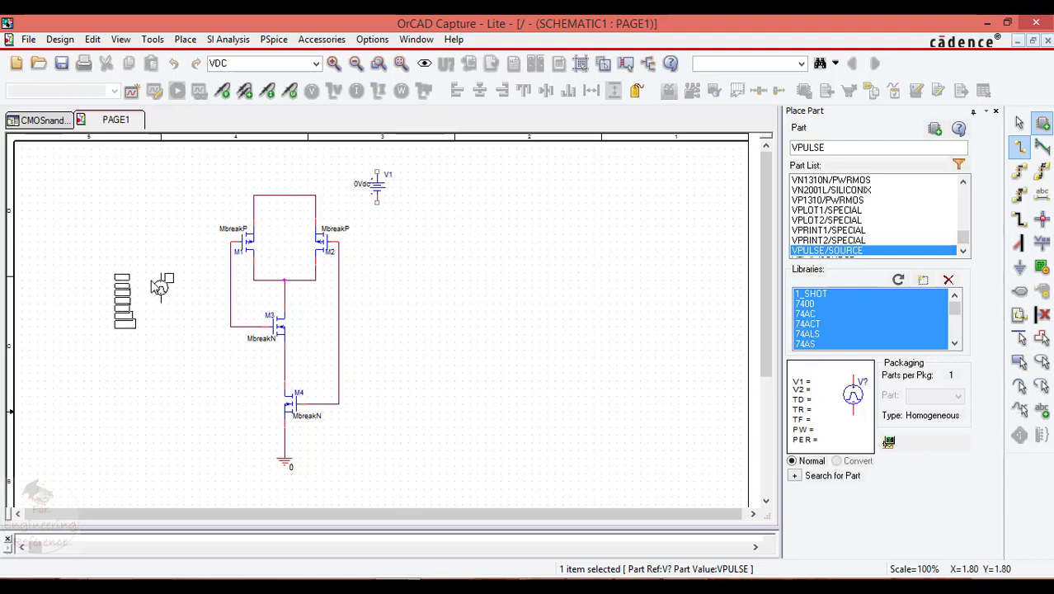
{"action": "left_click", "coordinate": [152, 307]}
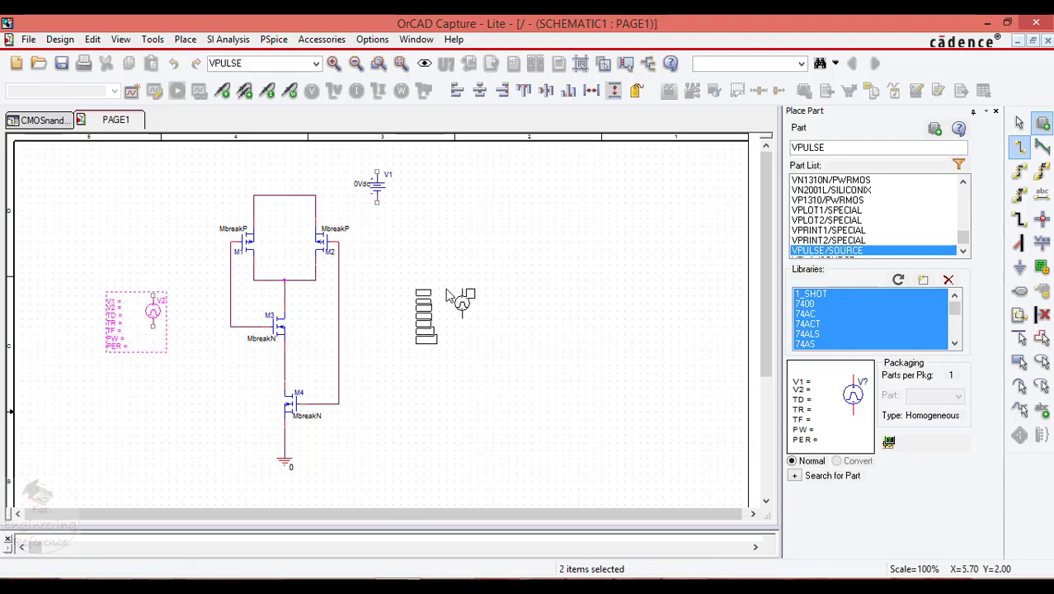
{"action": "left_click", "coordinate": [438, 287]}
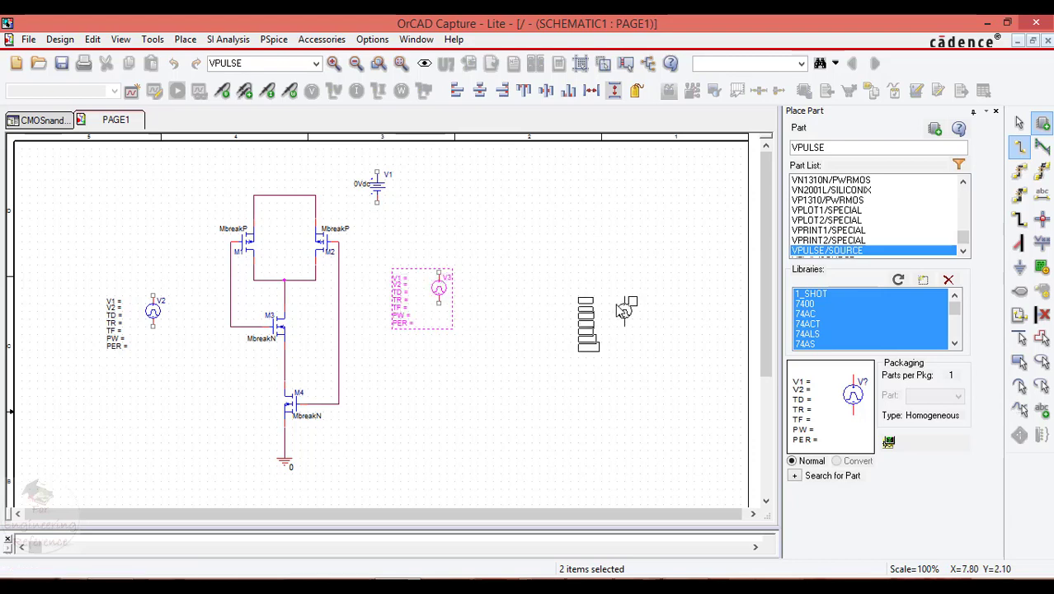
{"action": "key", "text": "Escape"}
{"action": "left_click", "coordinate": [615, 305]}
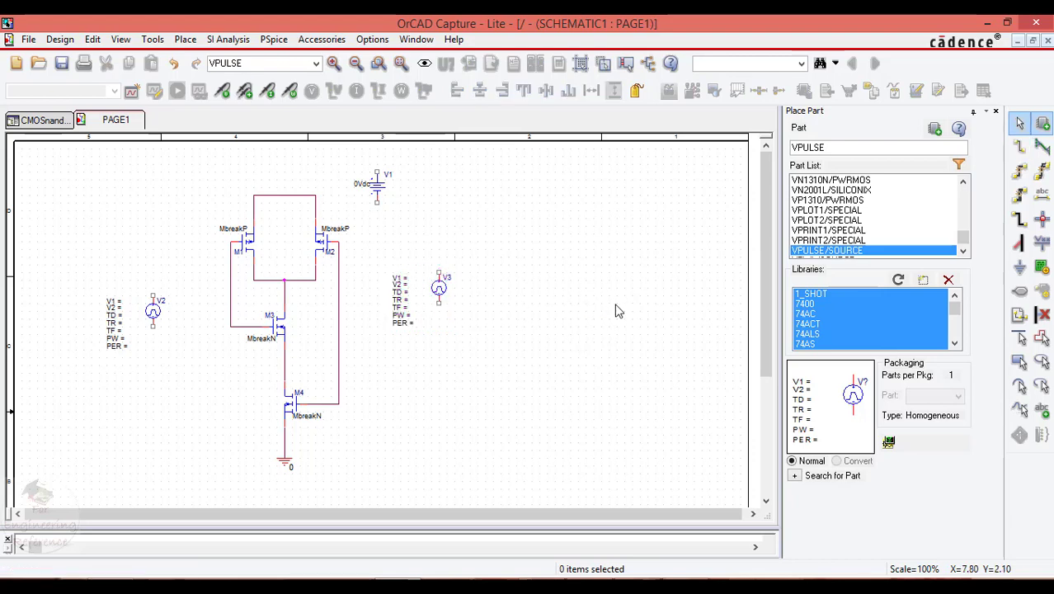
Place a 0/CAPSYM ground below each of the sources V1, V3 and V2
{"action": "left_click", "coordinate": [1019, 269]}
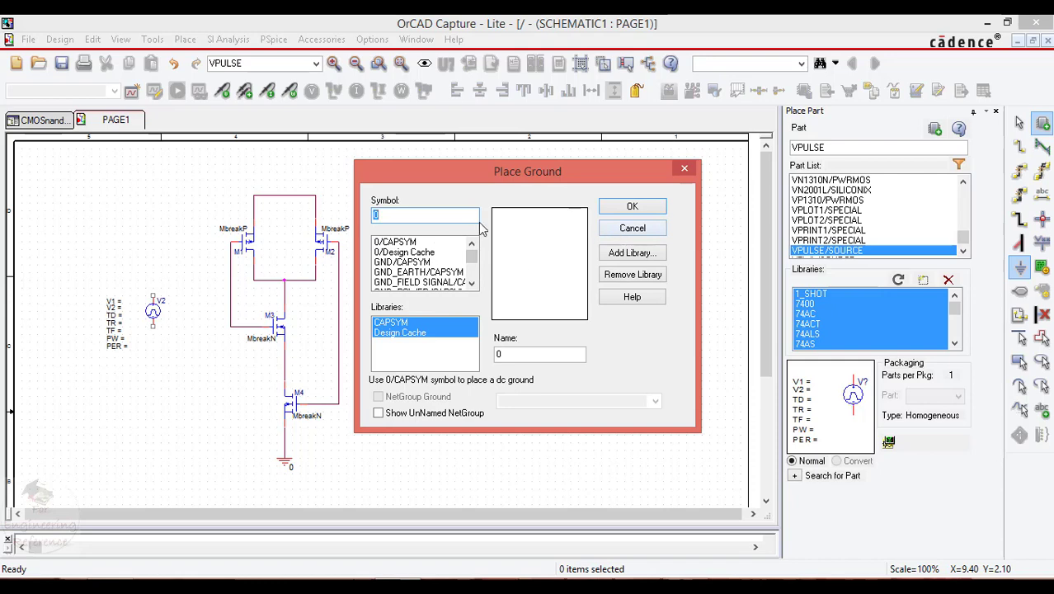
{"action": "left_click", "coordinate": [404, 241]}
{"action": "left_click", "coordinate": [632, 206]}
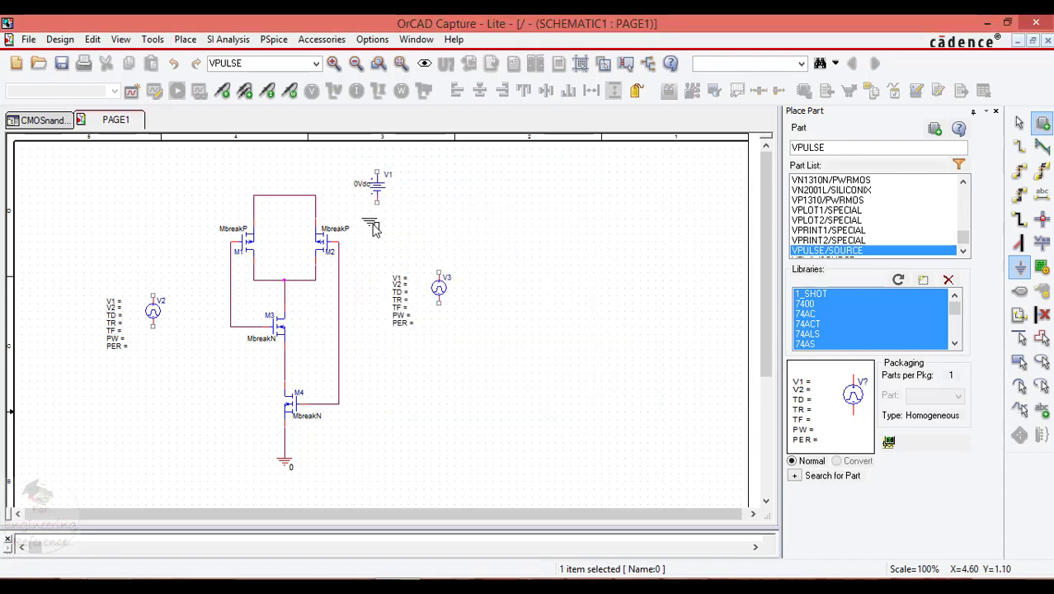
{"action": "left_click", "coordinate": [379, 222]}
{"action": "left_click", "coordinate": [440, 336]}
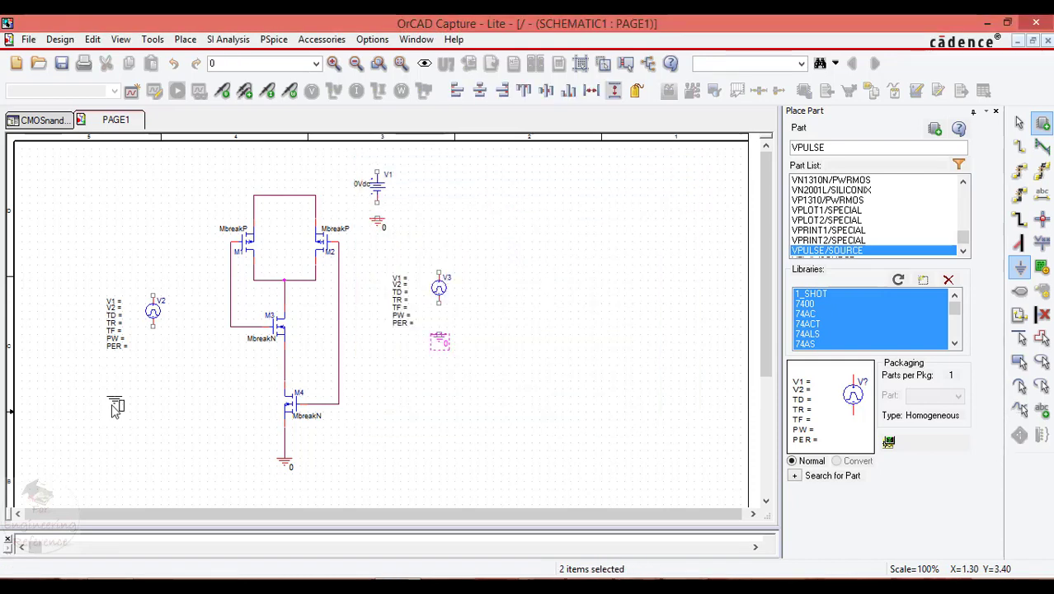
{"action": "left_click", "coordinate": [155, 361]}
{"action": "left_click", "coordinate": [1020, 122]}
Wire V1's upper pin to the upper M1–M2 wire, V2's to the M1–M3 gate wire and V3's to the M2–M4 gate wire
{"action": "left_click", "coordinate": [1021, 147]}
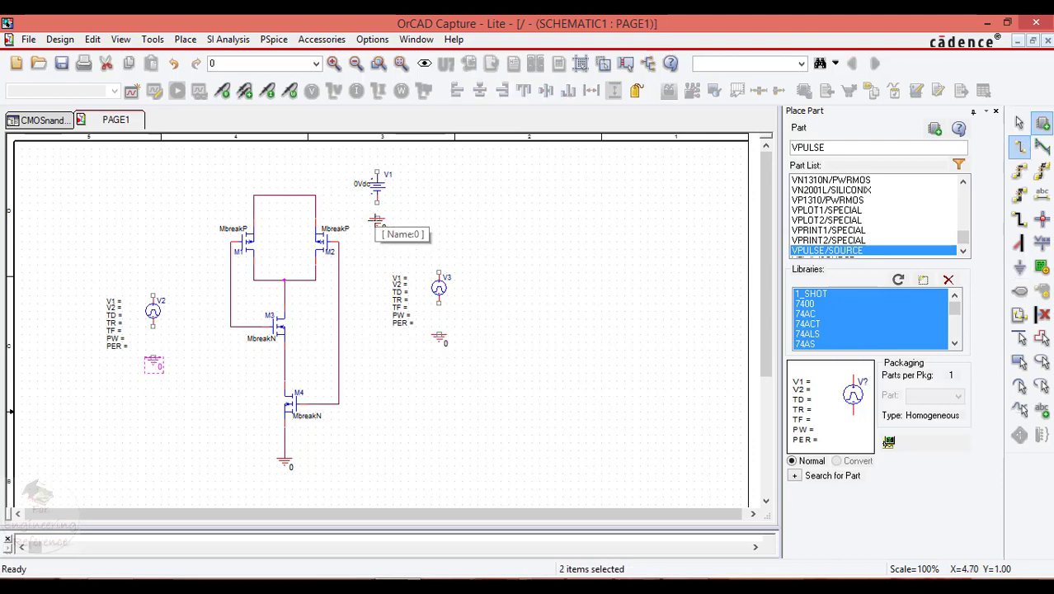
{"action": "left_click", "coordinate": [283, 195]}
{"action": "left_click", "coordinate": [377, 173]}
{"action": "left_click_drag", "start_coordinate": [153, 295], "coordinate": [231, 296]}
{"action": "left_click", "coordinate": [439, 272]}
{"action": "left_click", "coordinate": [338, 272]}
Wire the lower pins of the voltage sources to the ground symbols below them
{"action": "left_click", "coordinate": [152, 326]}
{"action": "left_click", "coordinate": [153, 358]}
{"action": "left_click", "coordinate": [439, 334]}
{"action": "left_click", "coordinate": [438, 304]}
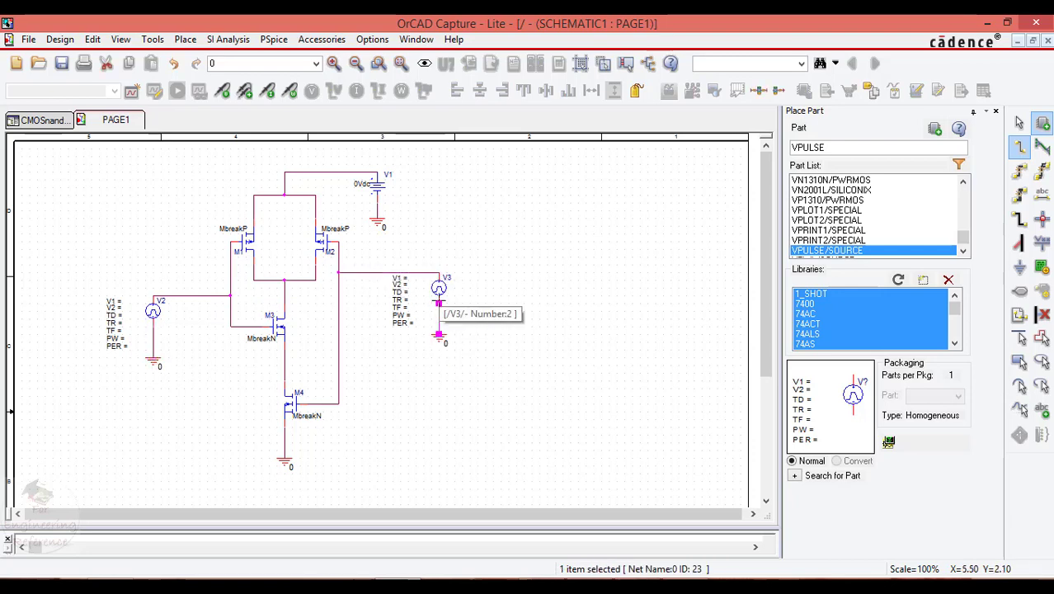
{"action": "key", "text": "Escape"}
Move the pulse sources V2 and V3, with their grounds, closer to the transistor circuit
{"action": "left_click_drag", "start_coordinate": [118, 310], "coordinate": [141, 309]}
{"action": "left_click_drag", "start_coordinate": [505, 397], "coordinate": [405, 265]}
{"action": "left_click_drag", "start_coordinate": [441, 296], "coordinate": [441, 304]}
{"action": "left_click_drag", "start_coordinate": [508, 408], "coordinate": [407, 296]}
{"action": "left_click", "coordinate": [489, 334]}
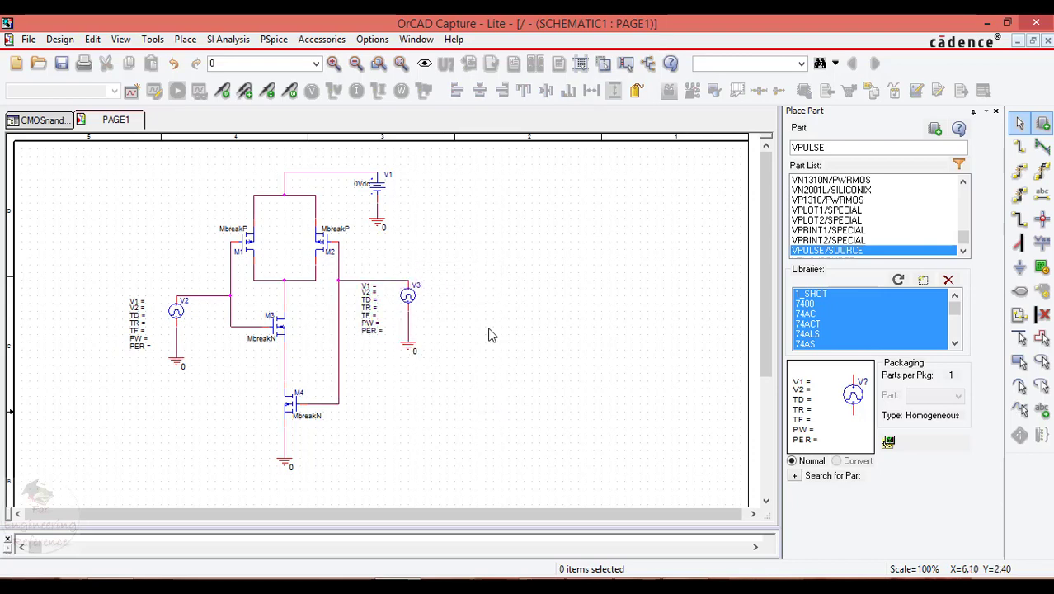
Set the DC value of source V1 to 1Vdc
{"action": "double_click", "coordinate": [357, 185]}
{"action": "left_click", "coordinate": [434, 225]}
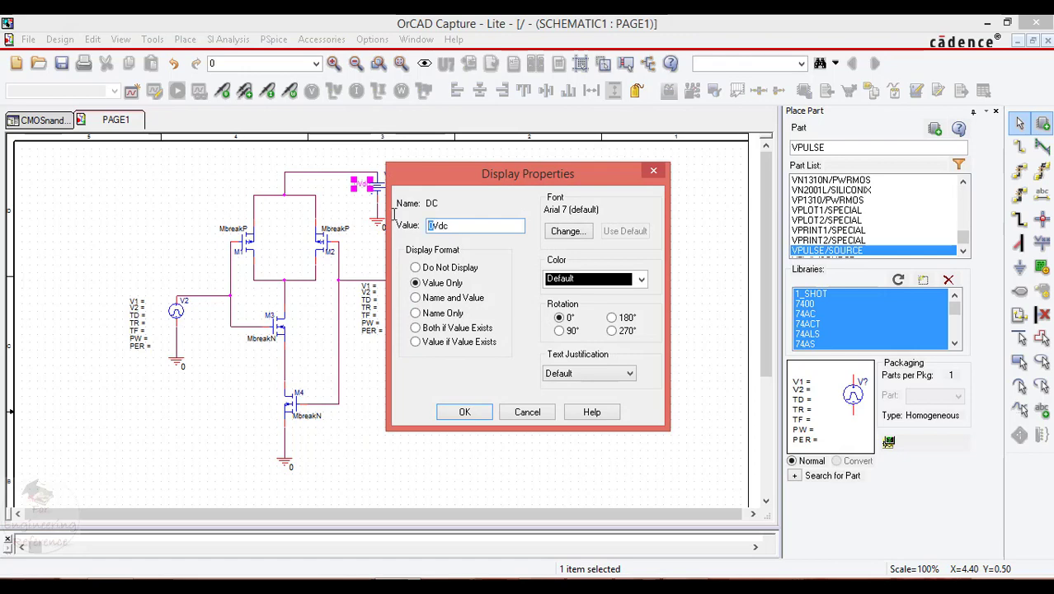
{"action": "type", "text": "1v"}
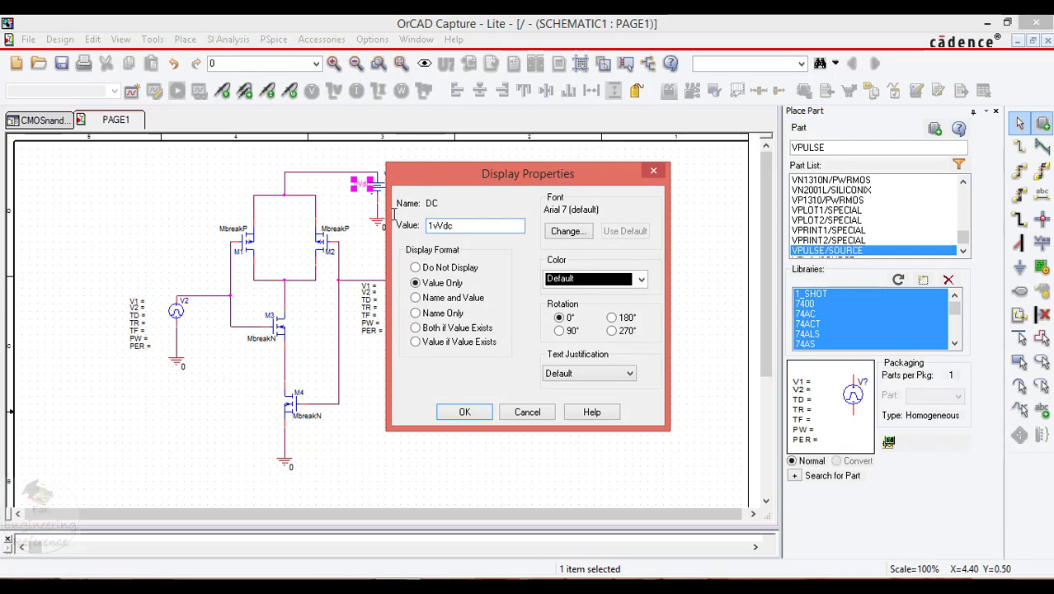
{"action": "key", "text": "Return"}
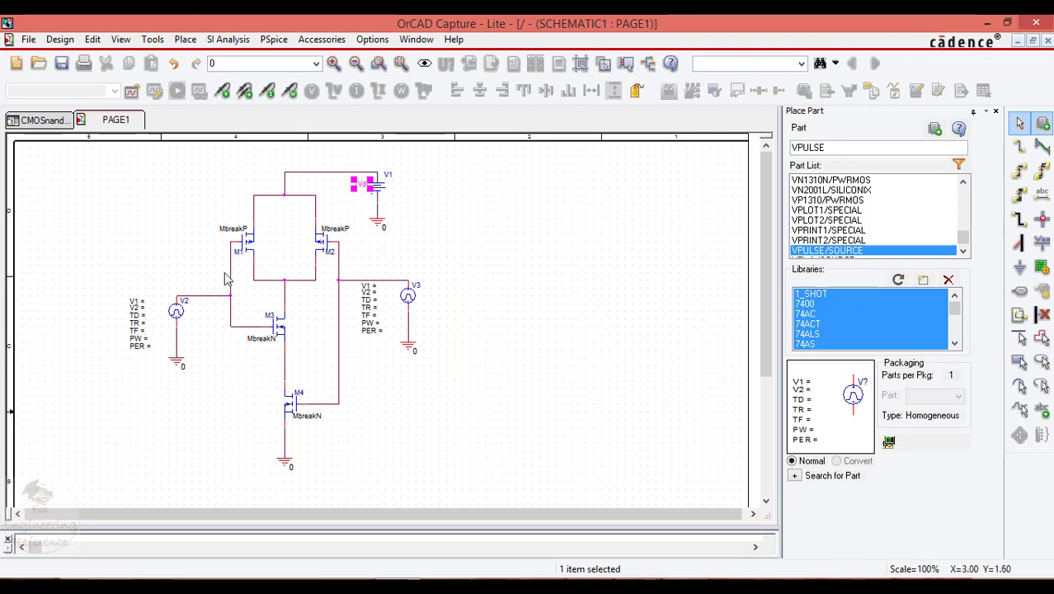
Set the V1 parameter of the left pulse source to 1 and its V2 parameter to 0
{"action": "double_click", "coordinate": [137, 303]}
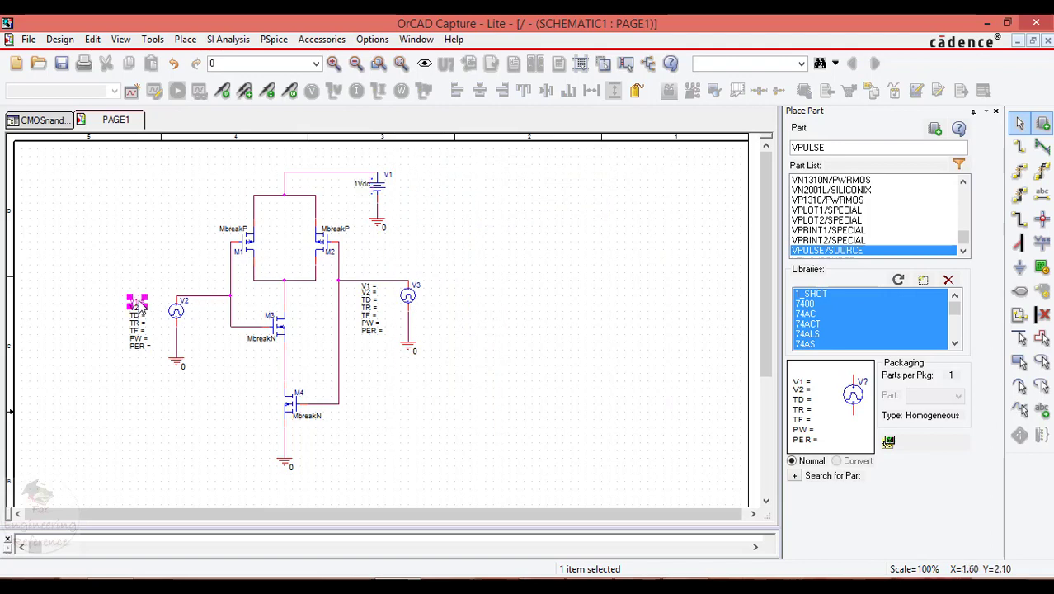
{"action": "type", "text": "1"}
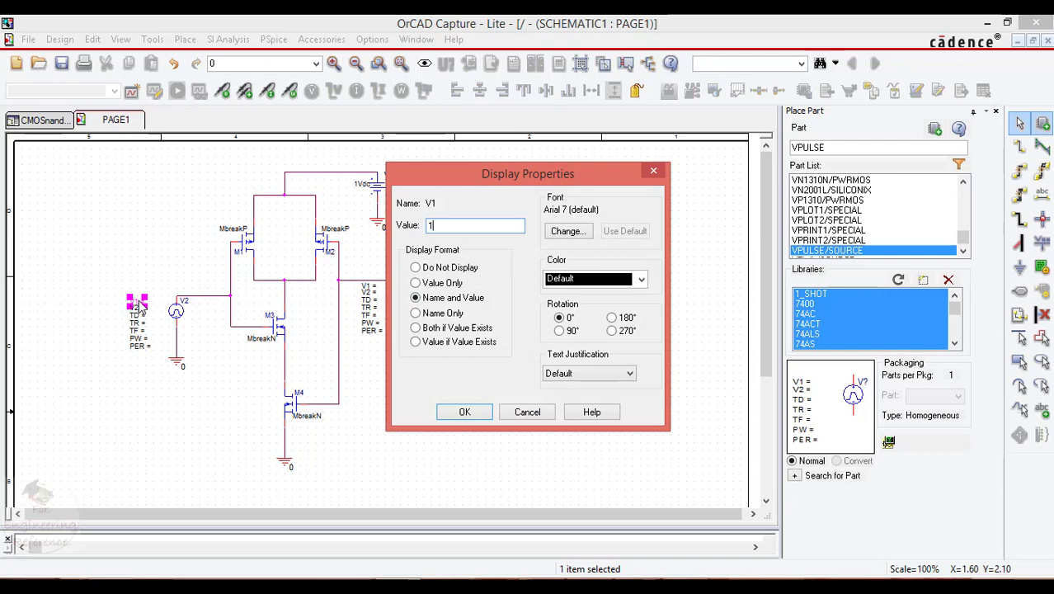
{"action": "key", "text": "Return"}
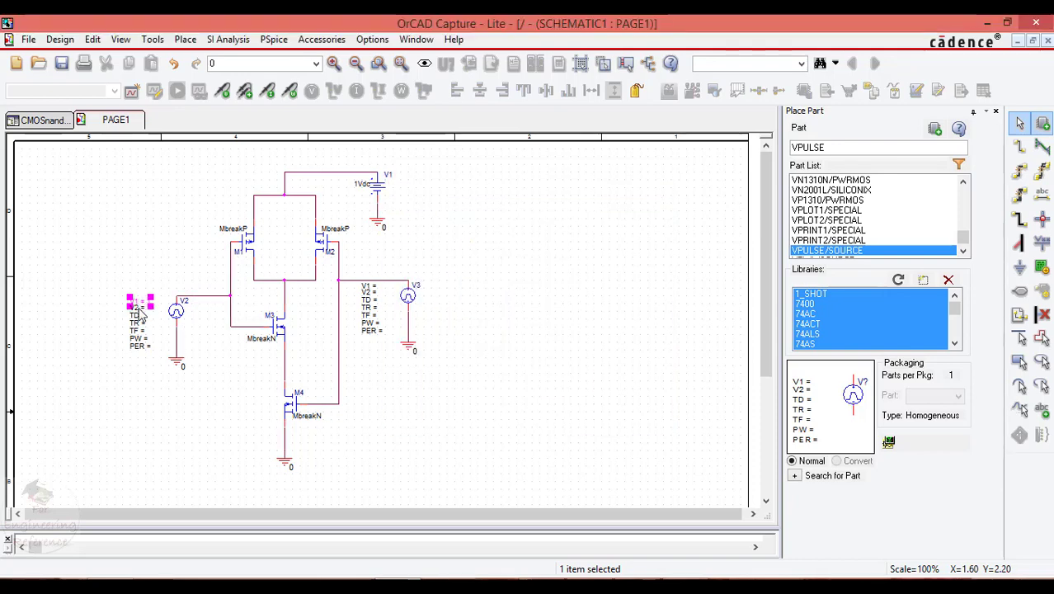
{"action": "double_click", "coordinate": [140, 314]}
{"action": "type", "text": "0"}
{"action": "key", "text": "Return"}
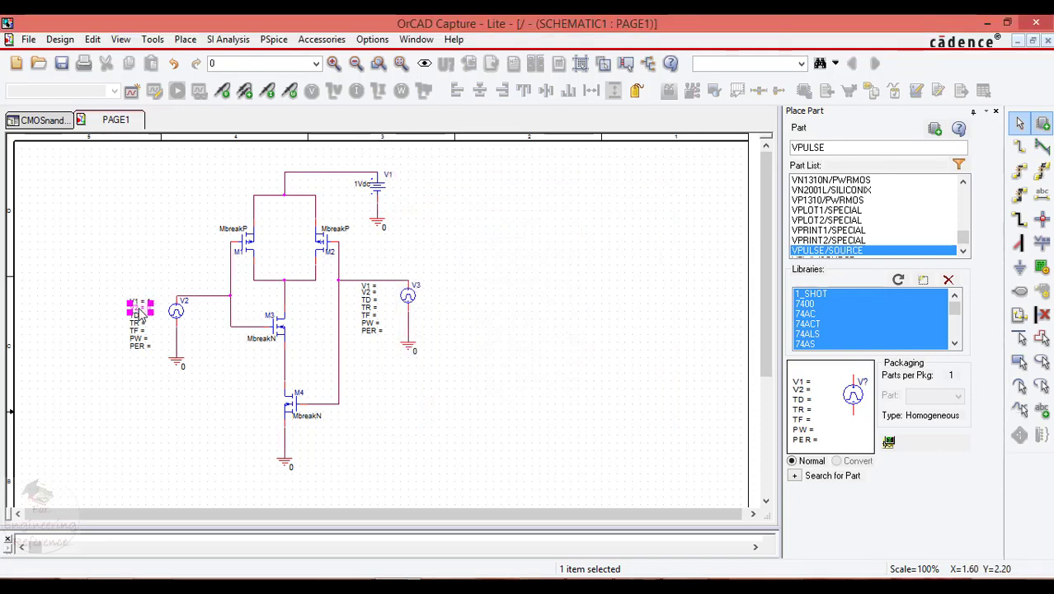
Set the delay TD of the left pulse source to 1n
{"action": "double_click", "coordinate": [137, 317]}
{"action": "type", "text": "1n"}
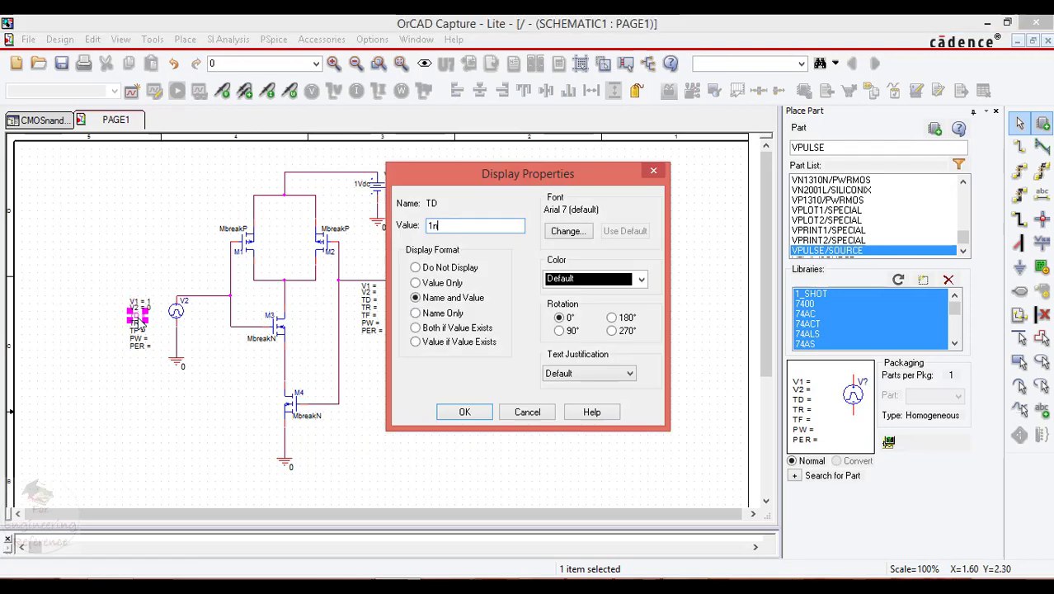
{"action": "key", "text": "Return"}
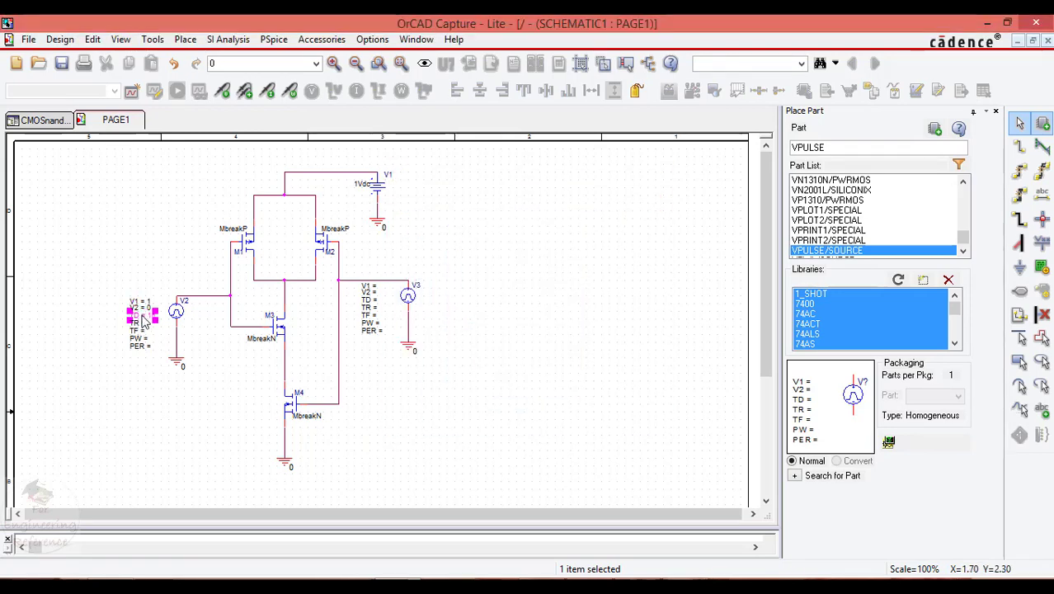
Set the left pulse source's delay TD to 0 and its rise time TR and fall time TF to 1n
{"action": "double_click", "coordinate": [142, 318]}
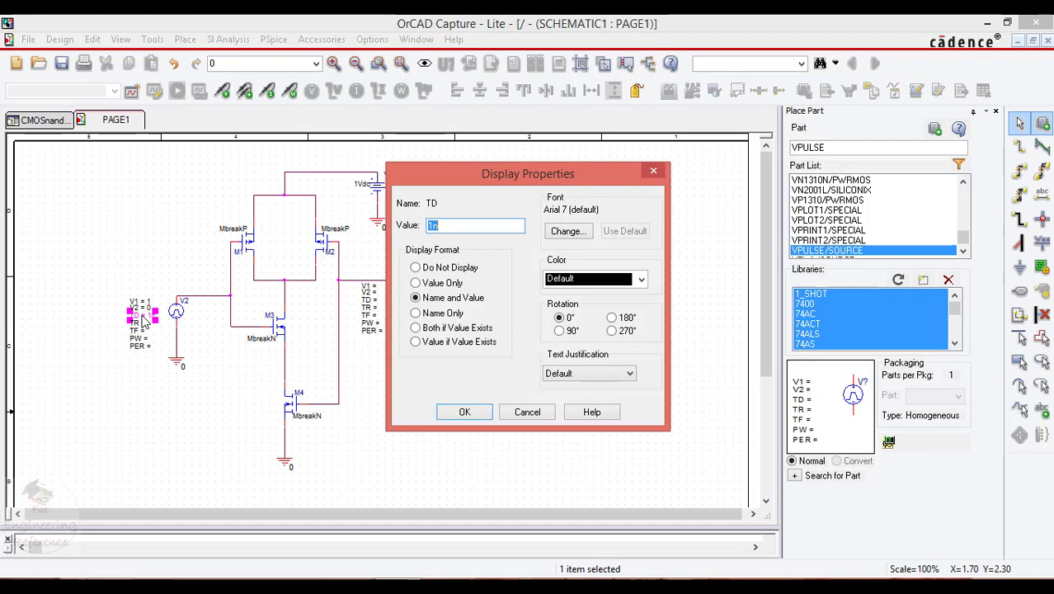
{"action": "key", "text": "Return"}
{"action": "double_click", "coordinate": [140, 328]}
{"action": "type", "text": "1n"}
{"action": "key", "text": "Return"}
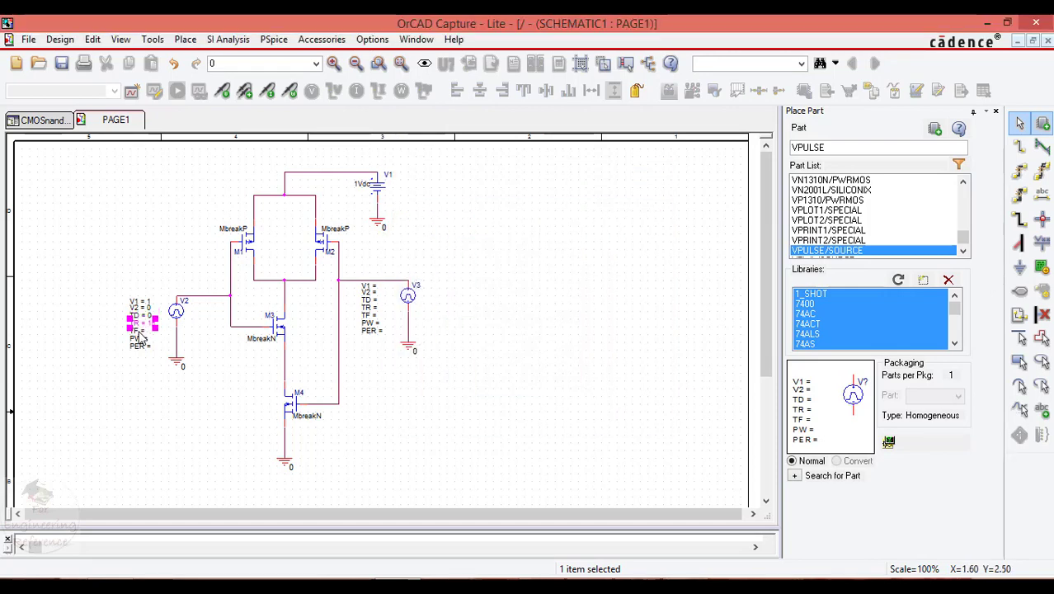
{"action": "double_click", "coordinate": [139, 332]}
{"action": "type", "text": "1n"}
{"action": "key", "text": "Return"}
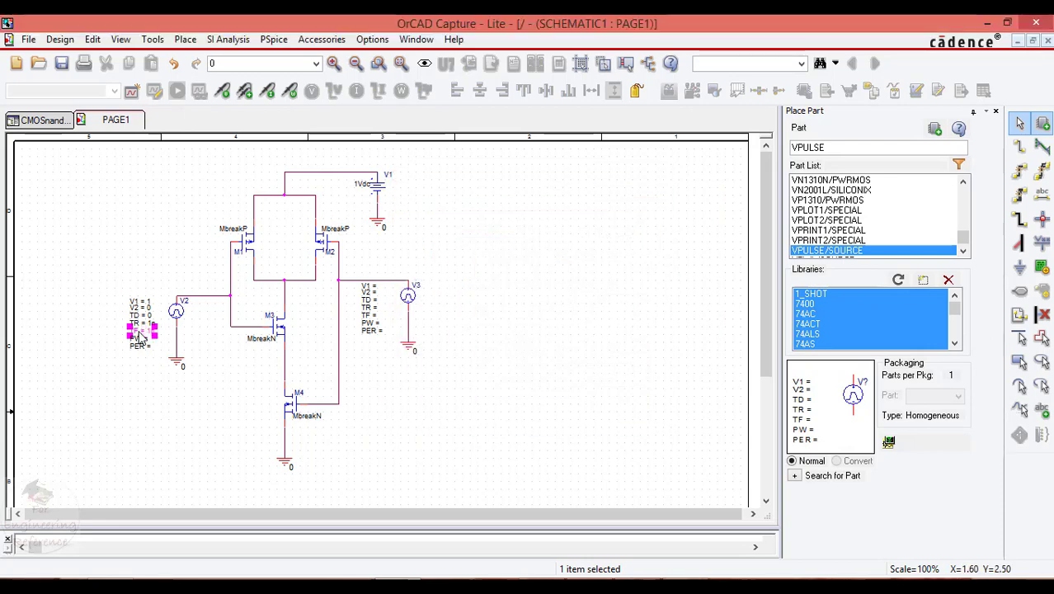
Set the left pulse source's pulse width PW to 5n and its period PER to 10n
{"action": "double_click", "coordinate": [139, 346]}
{"action": "type", "text": "5"}
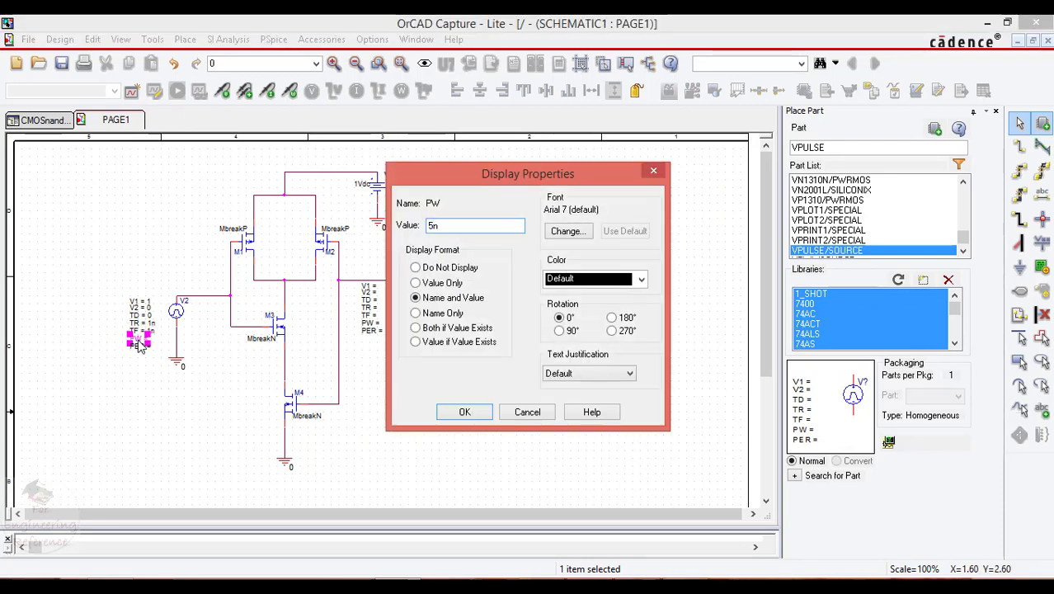
{"action": "type", "text": "n"}
{"action": "key", "text": "Return"}
{"action": "double_click", "coordinate": [142, 347]}
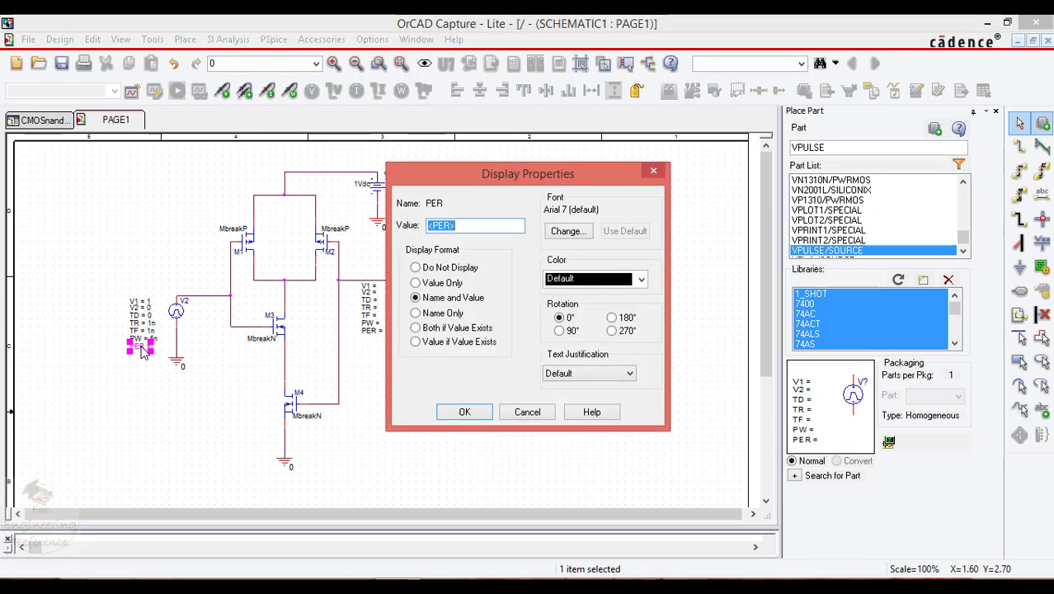
{"action": "type", "text": "10n"}
{"action": "key", "text": "Return"}
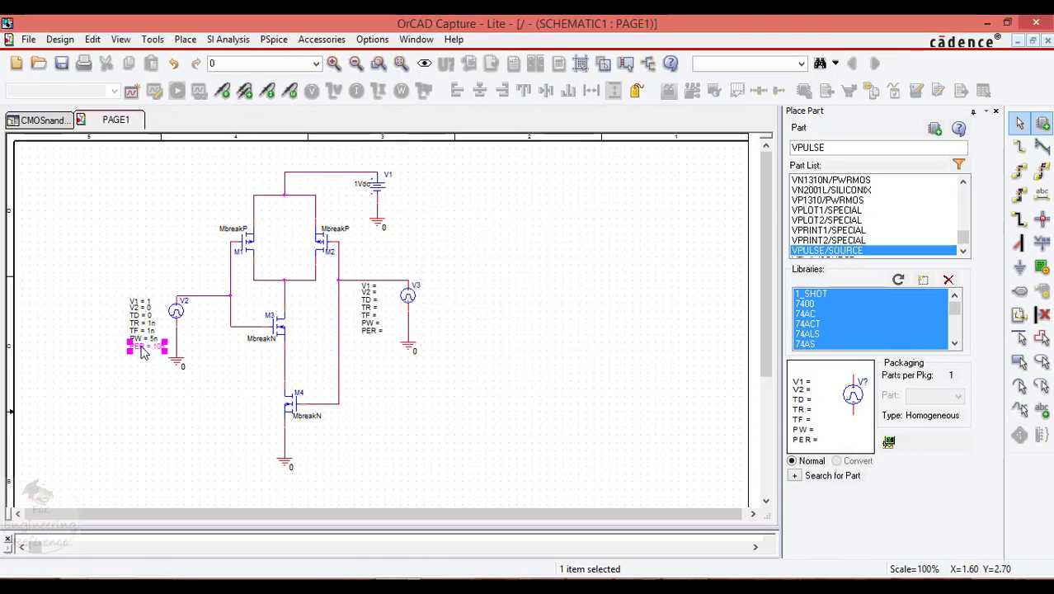
Set the V1 parameter of the right pulse source V3 to 1 and its V2 parameter to 0
{"action": "double_click", "coordinate": [371, 288]}
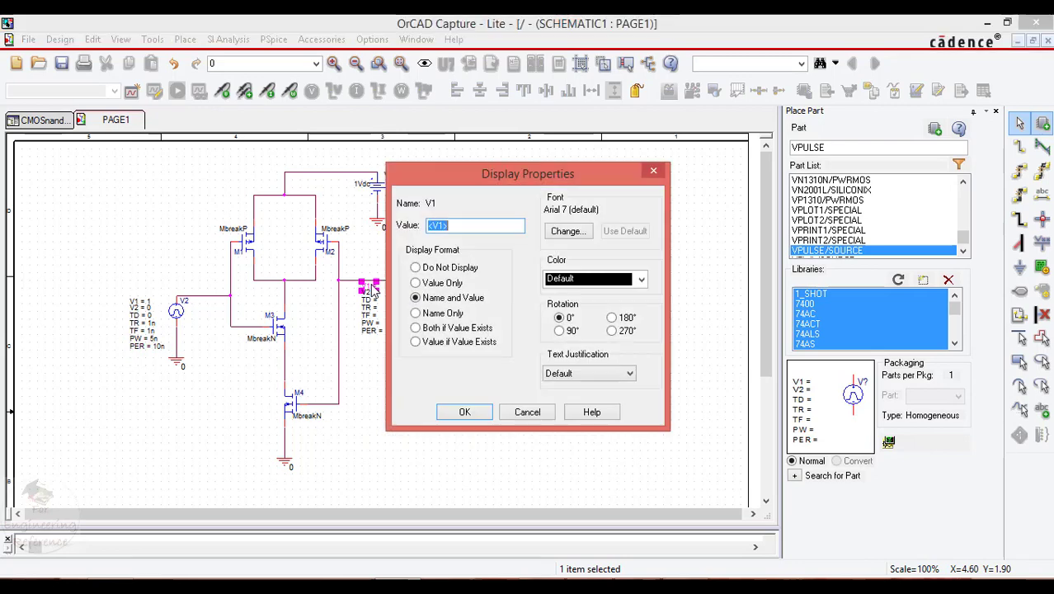
{"action": "type", "text": "1"}
{"action": "key", "text": "Return"}
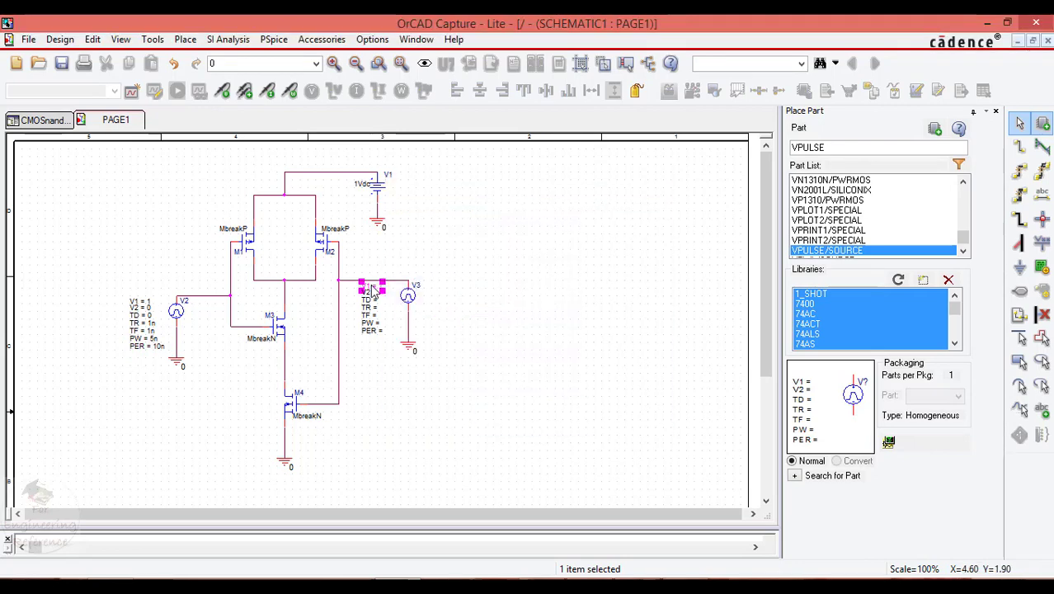
{"action": "double_click", "coordinate": [372, 291]}
{"action": "key", "text": "Return"}
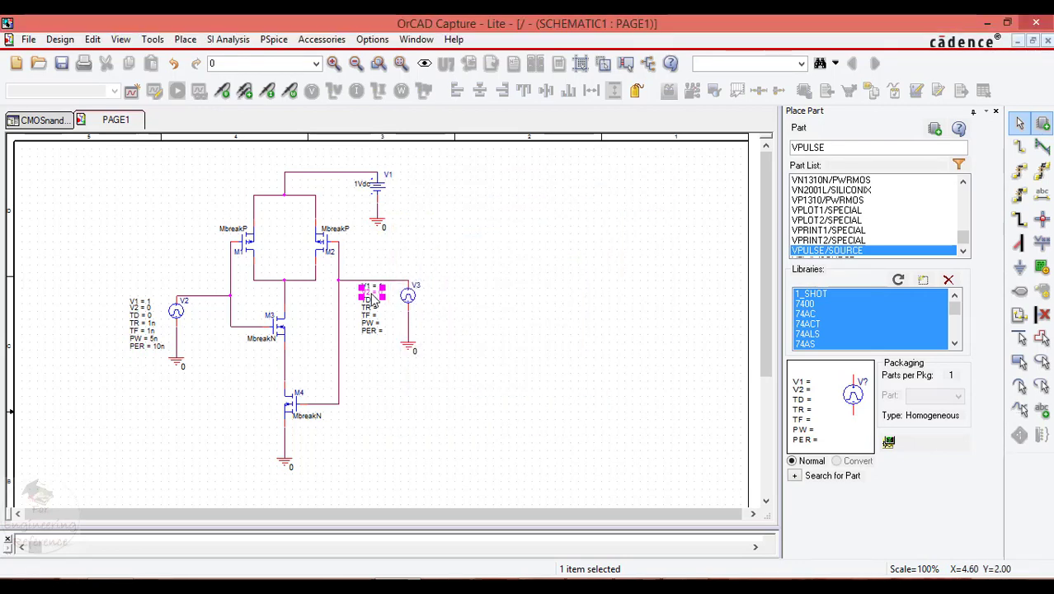
{"action": "double_click", "coordinate": [372, 300]}
{"action": "key", "text": "Return"}
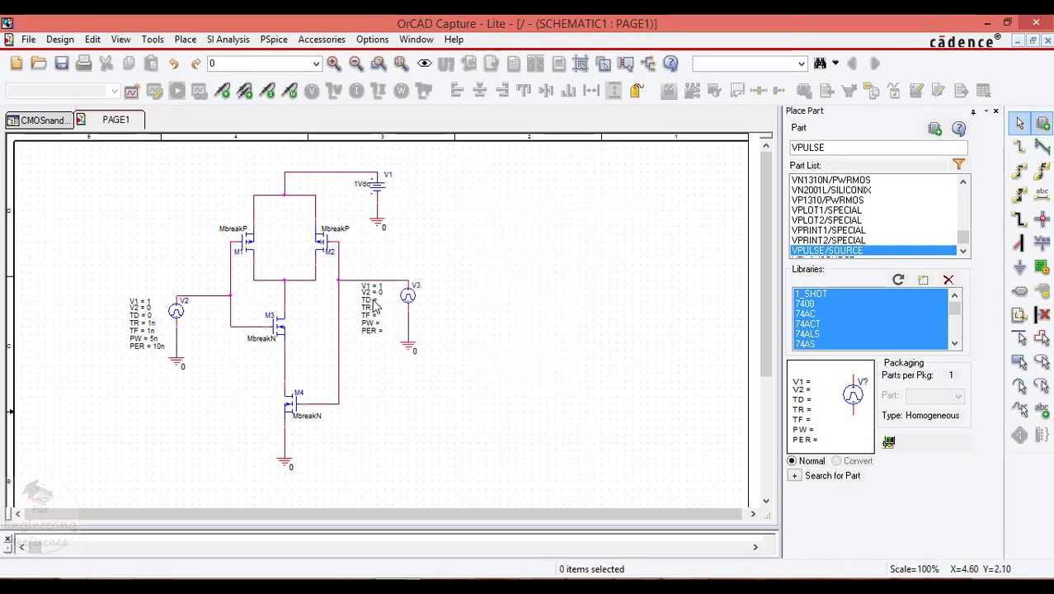
Set the right pulse source's delay TD to 2n and its rise time TR and fall time TF to 1n
{"action": "double_click", "coordinate": [374, 303]}
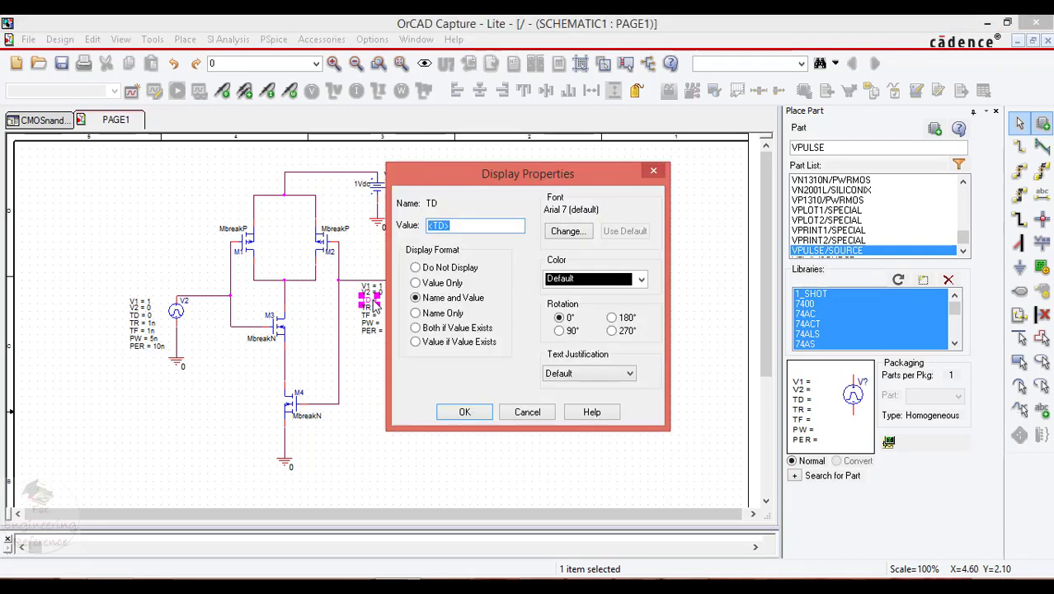
{"action": "type", "text": "2"}
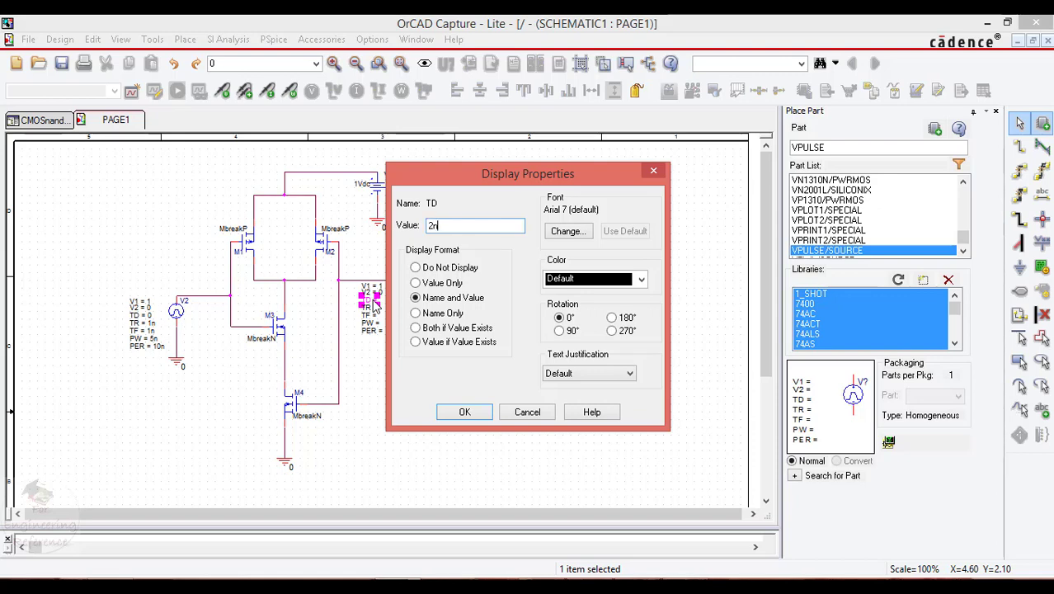
{"action": "type", "text": "n"}
{"action": "key", "text": "Return"}
{"action": "double_click", "coordinate": [373, 311]}
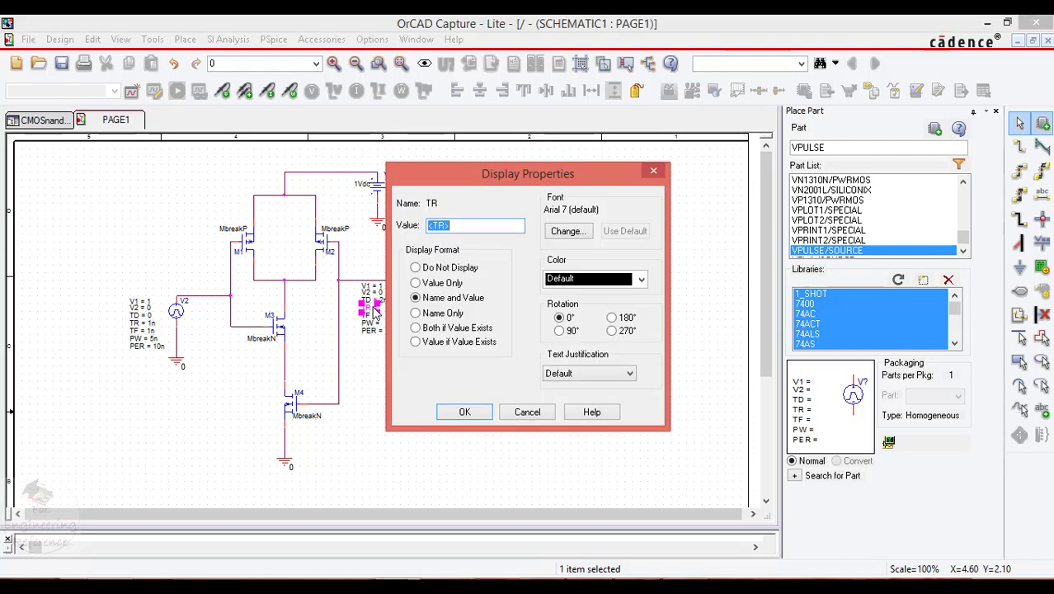
{"action": "type", "text": "1n"}
{"action": "key", "text": "Return"}
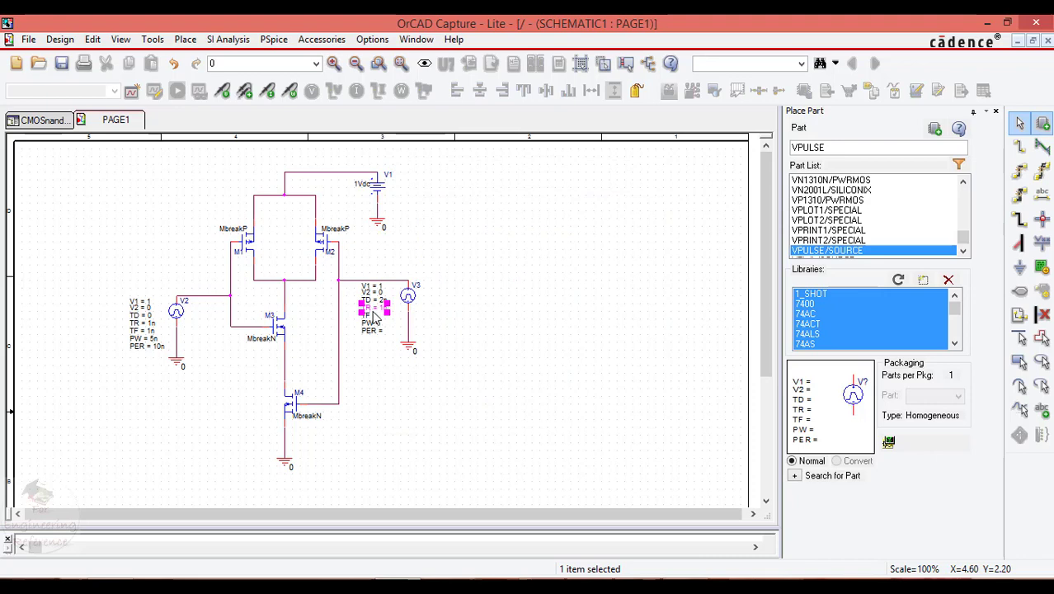
{"action": "double_click", "coordinate": [372, 321]}
{"action": "type", "text": "1n"}
{"action": "key", "text": "Return"}
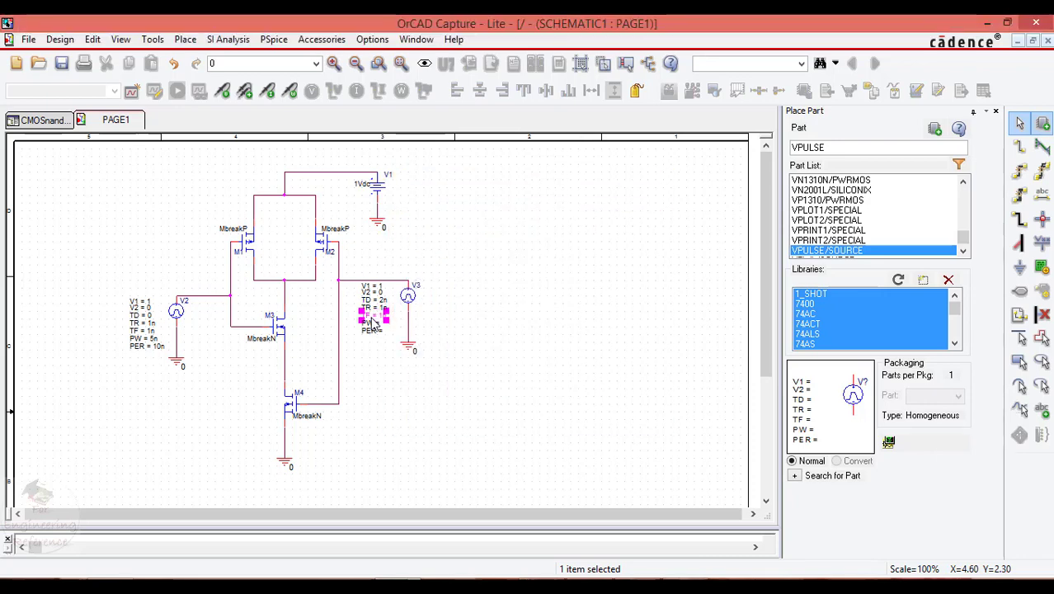
Set the right pulse source's pulse width PW to 6n and its period PER to 12n
{"action": "double_click", "coordinate": [373, 328]}
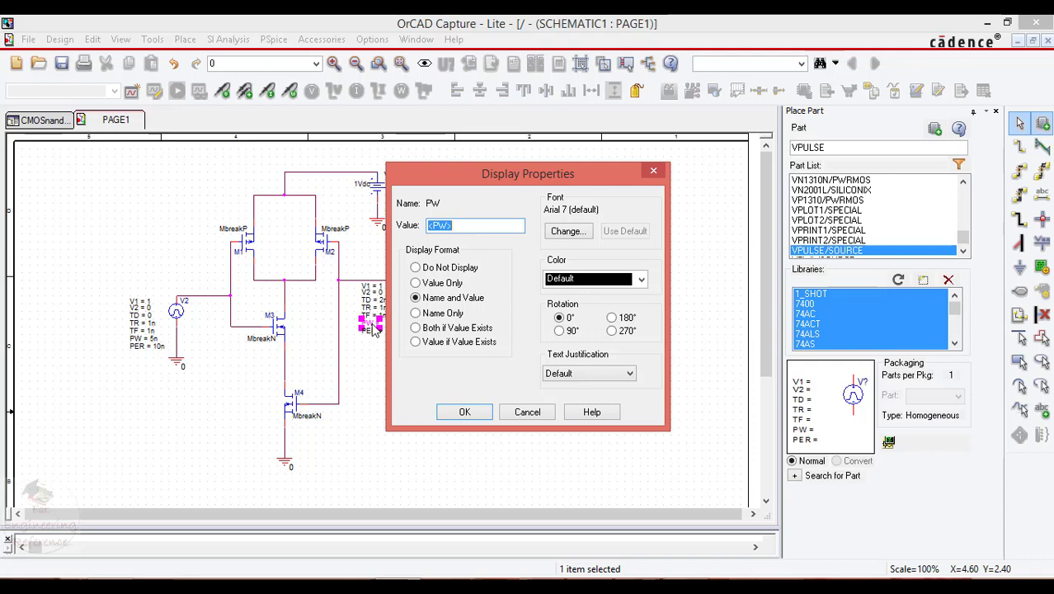
{"action": "type", "text": "5n"}
{"action": "key", "text": "Return"}
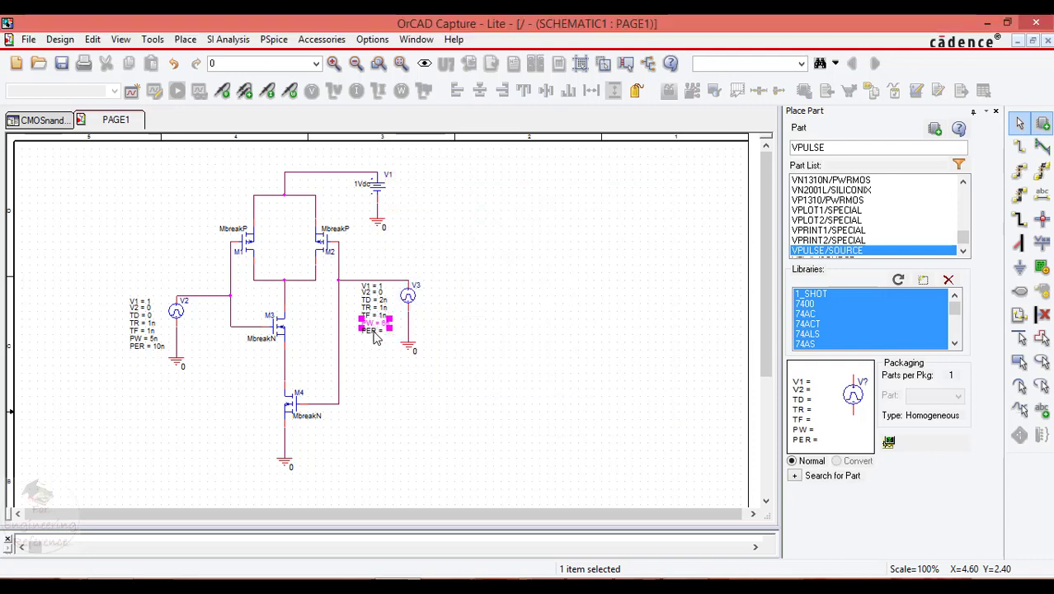
{"action": "double_click", "coordinate": [371, 331]}
{"action": "type", "text": "12n"}
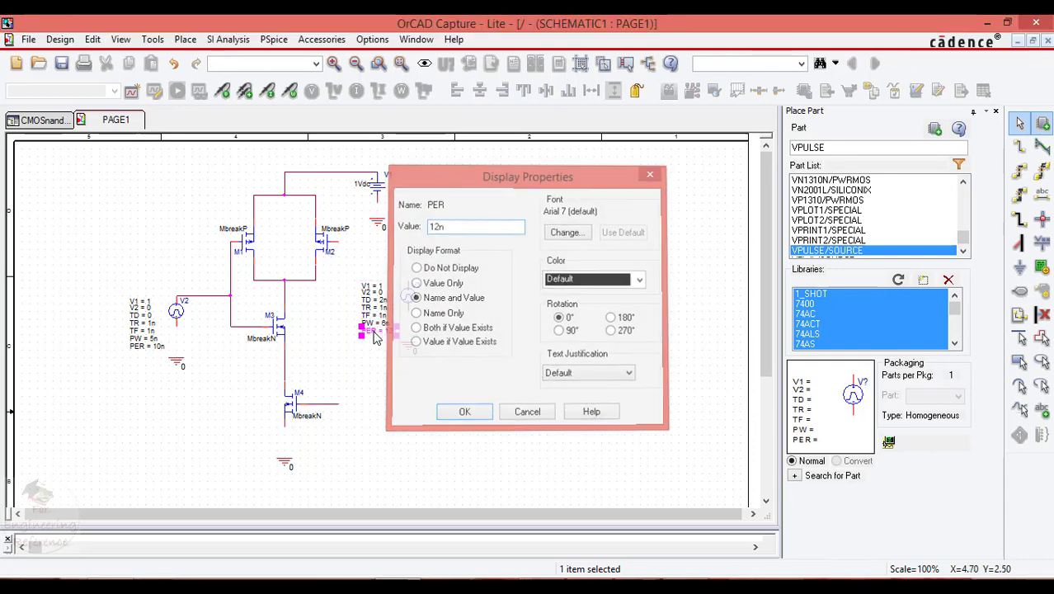
{"action": "key", "text": "Return"}
{"action": "left_click", "coordinate": [457, 411]}
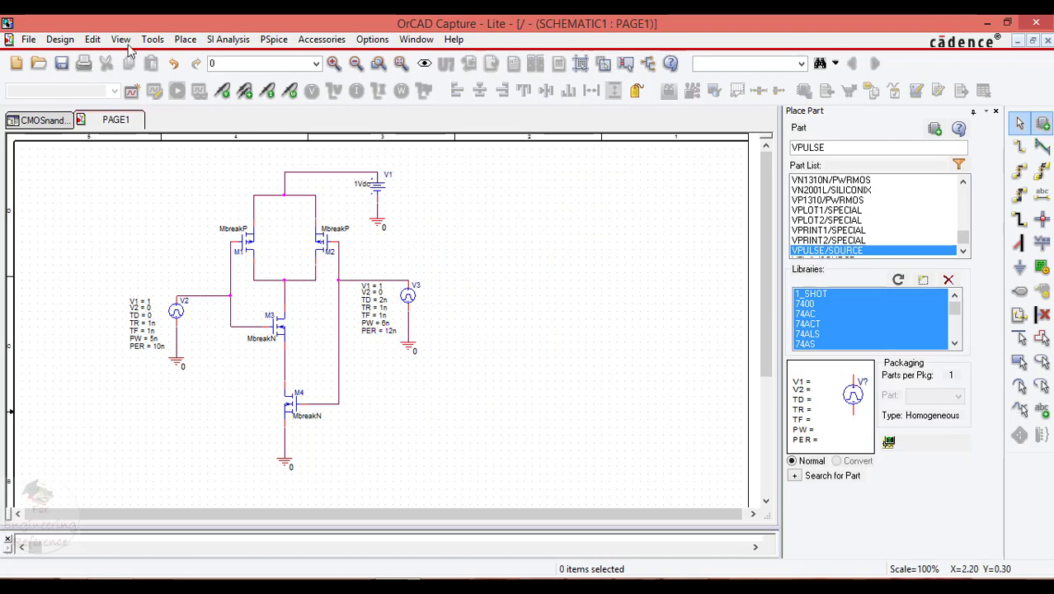
Save the design and create a new simulation profile named cmosnand
{"action": "left_click", "coordinate": [62, 66]}
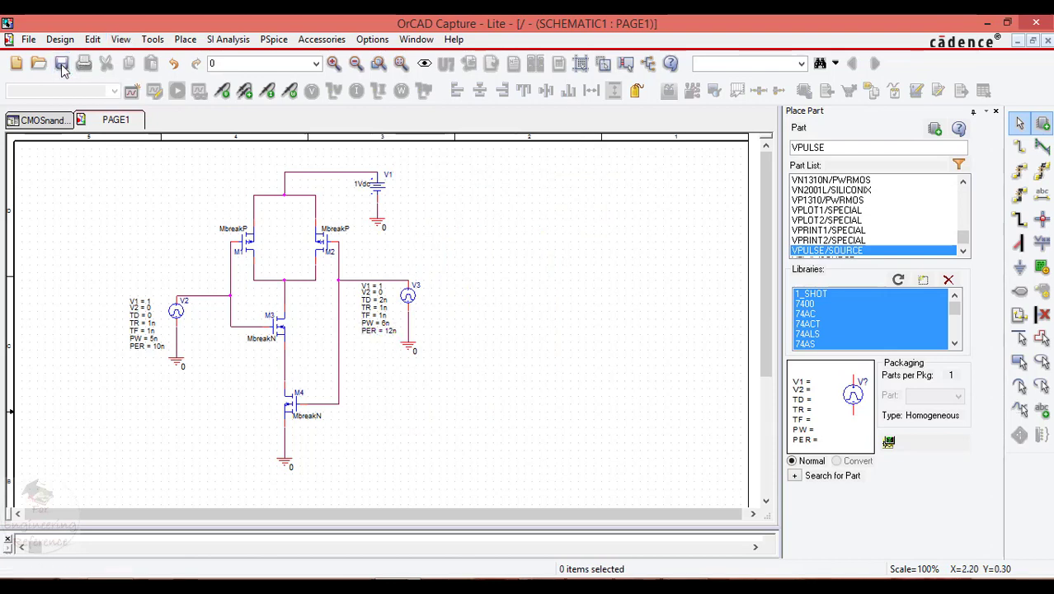
{"action": "left_click", "coordinate": [274, 39]}
{"action": "left_click", "coordinate": [290, 57]}
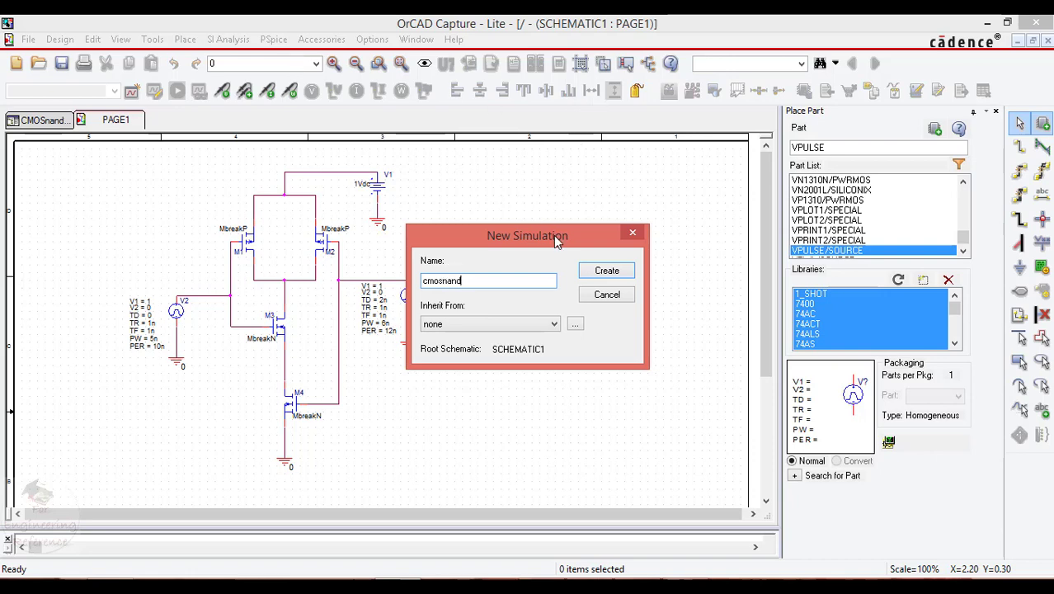
{"action": "left_click", "coordinate": [606, 270]}
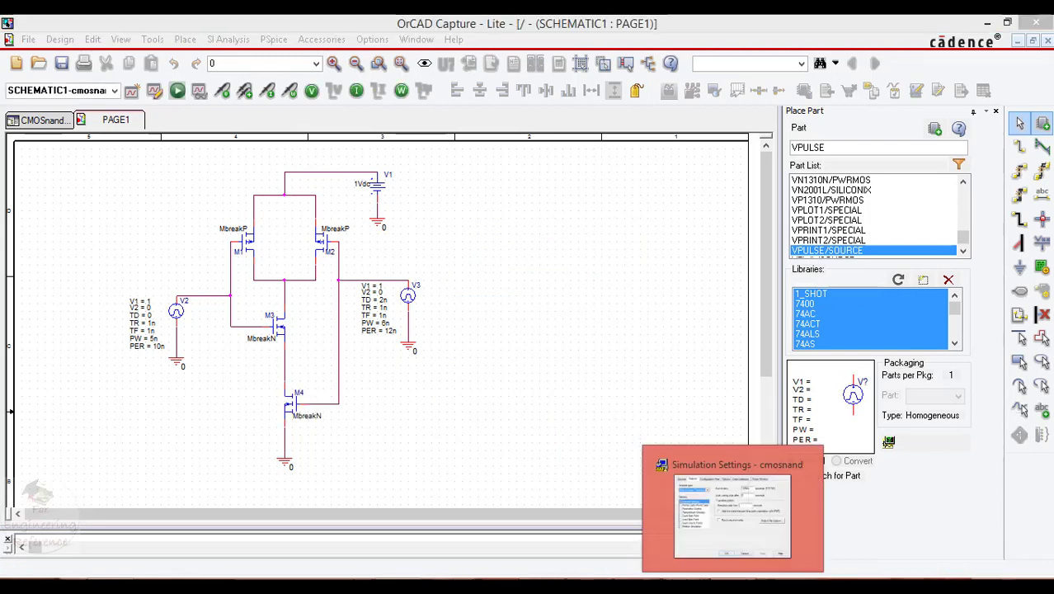
Set the transient analysis run time to 50ns and apply the simulation settings
{"action": "left_click_drag", "start_coordinate": [572, 209], "coordinate": [494, 189]}
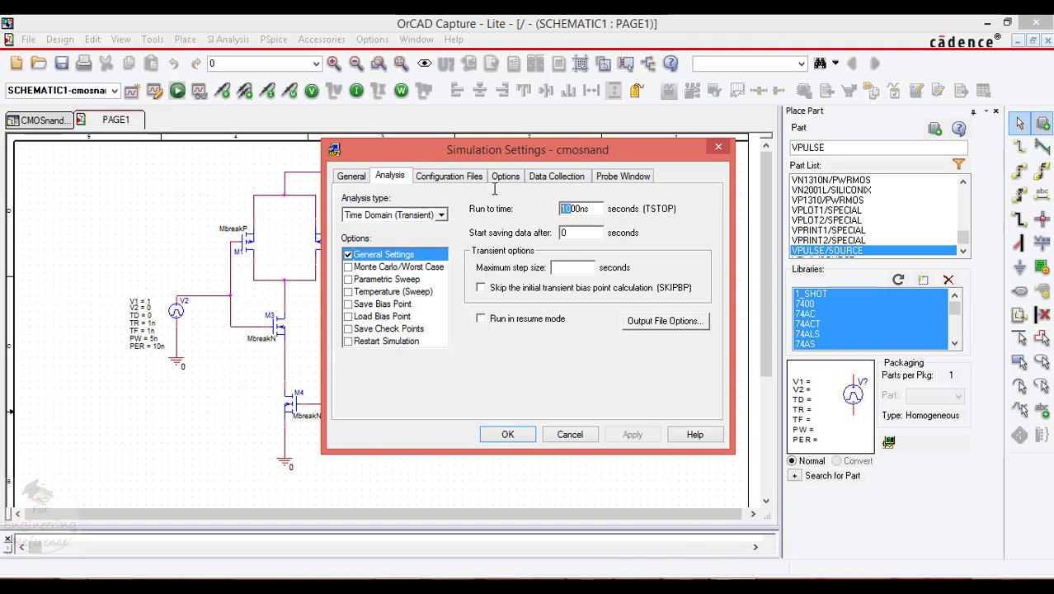
{"action": "key", "text": "BackSpace"}
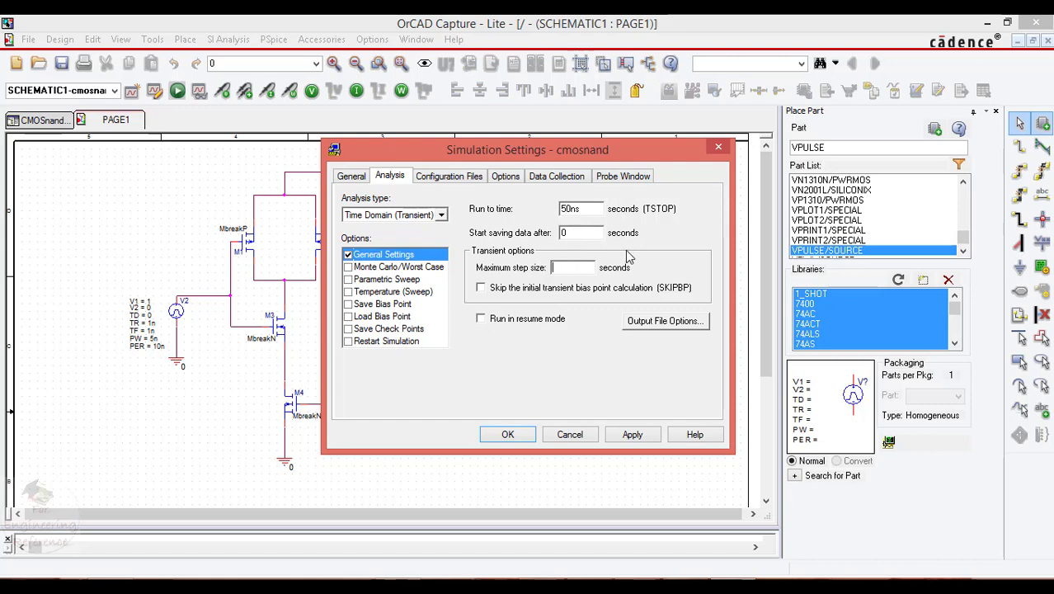
{"action": "left_click", "coordinate": [632, 435]}
{"action": "left_click", "coordinate": [507, 435]}
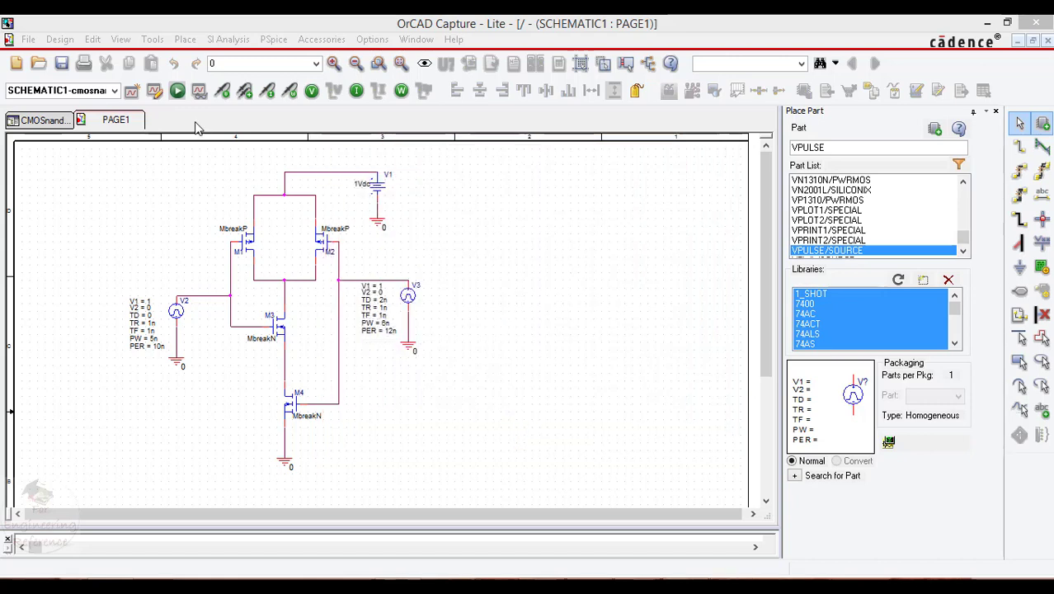
Run the simulation, then return to OrCAD Capture to plot the V2 input voltage with a voltage marker
{"action": "left_click", "coordinate": [178, 93]}
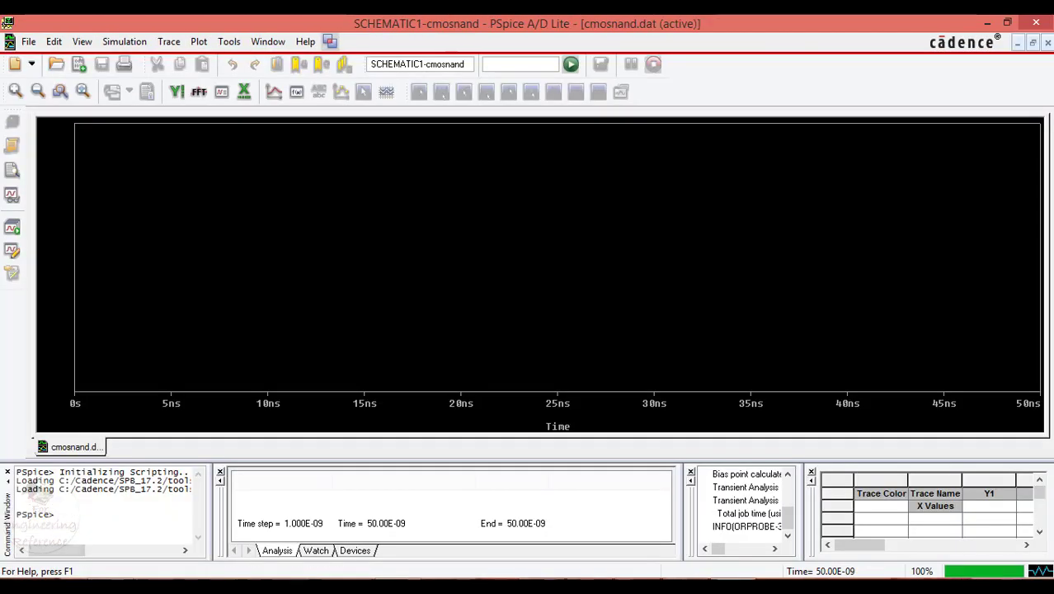
{"action": "mouse_move", "coordinate": [732, 587]}
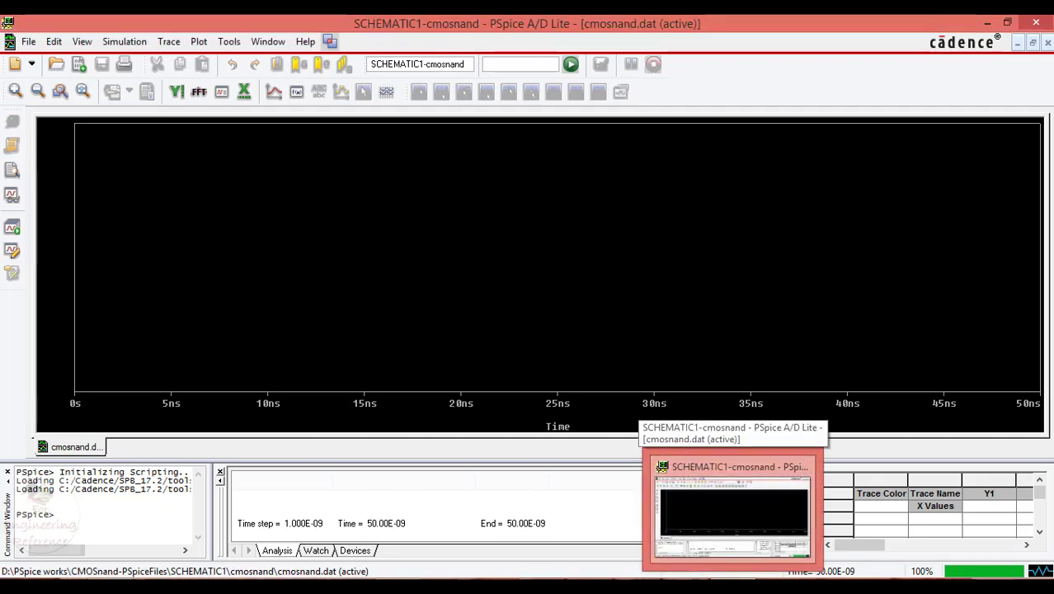
{"action": "left_click", "coordinate": [400, 588]}
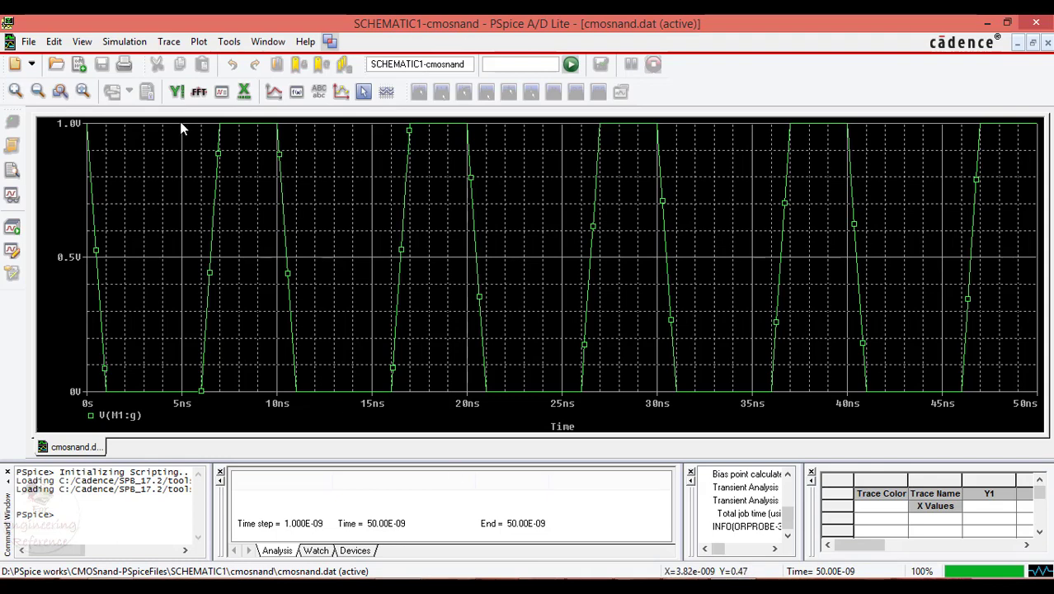
Add two more plots in PSpice A/D, one each for voltage markers on the V3 input and the NAND output node above M3
{"action": "left_click", "coordinate": [198, 42]}
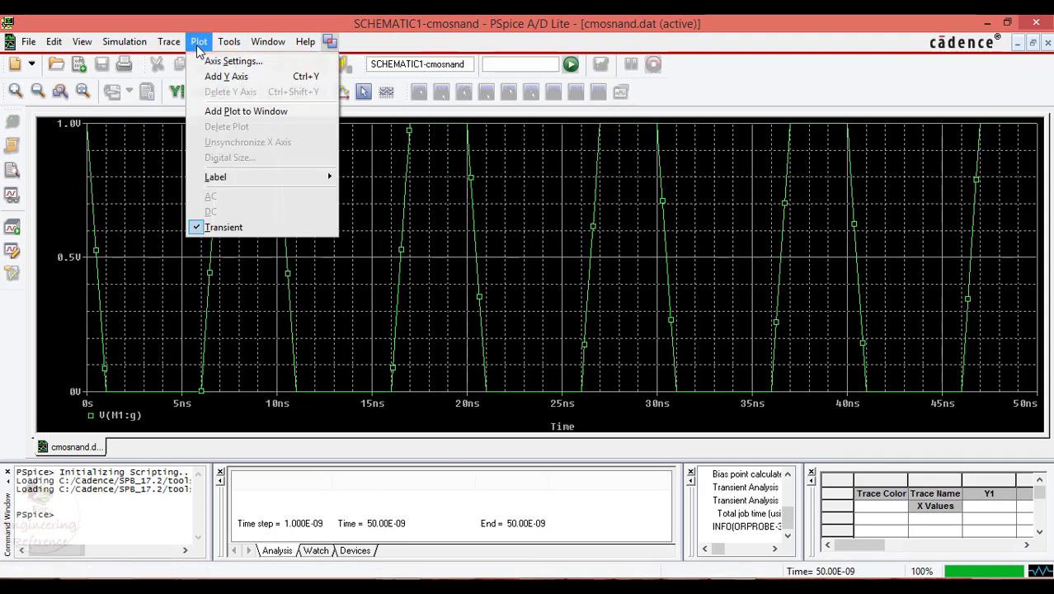
{"action": "left_click", "coordinate": [221, 111]}
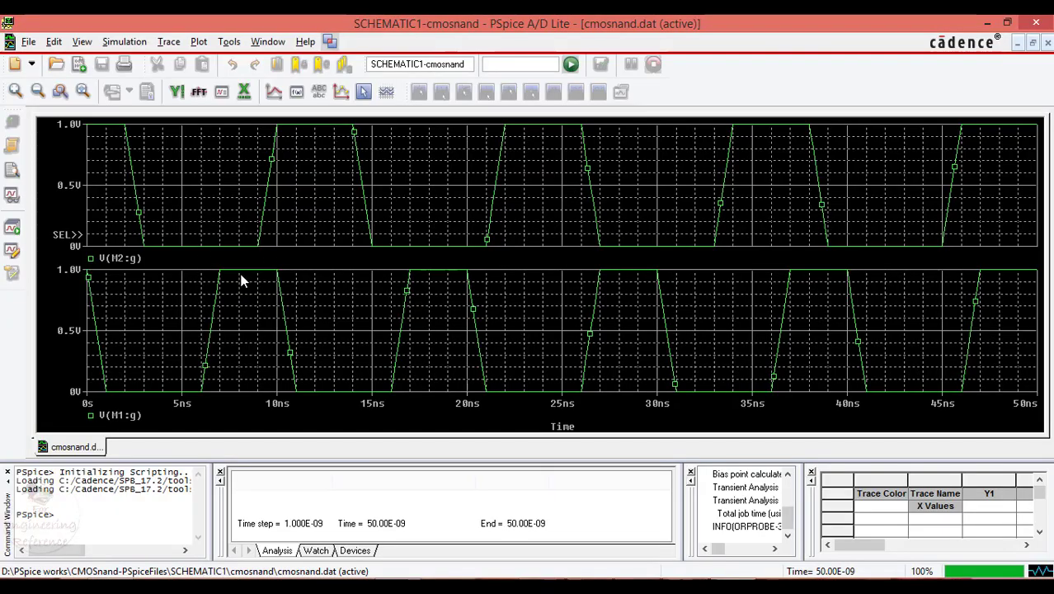
{"action": "left_click", "coordinate": [198, 41]}
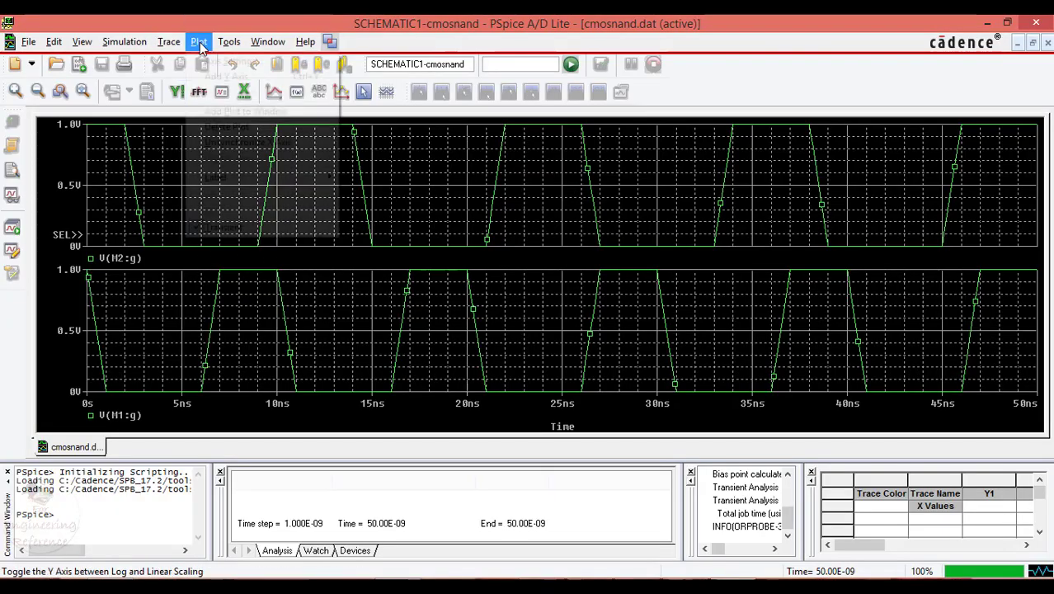
{"action": "left_click", "coordinate": [231, 117]}
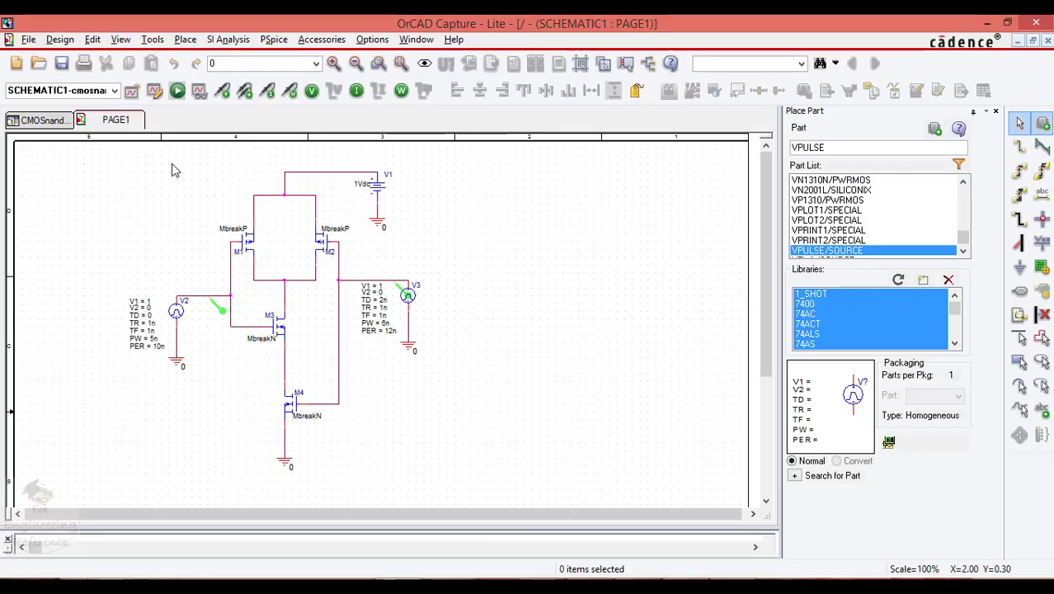
{"action": "left_click", "coordinate": [224, 92]}
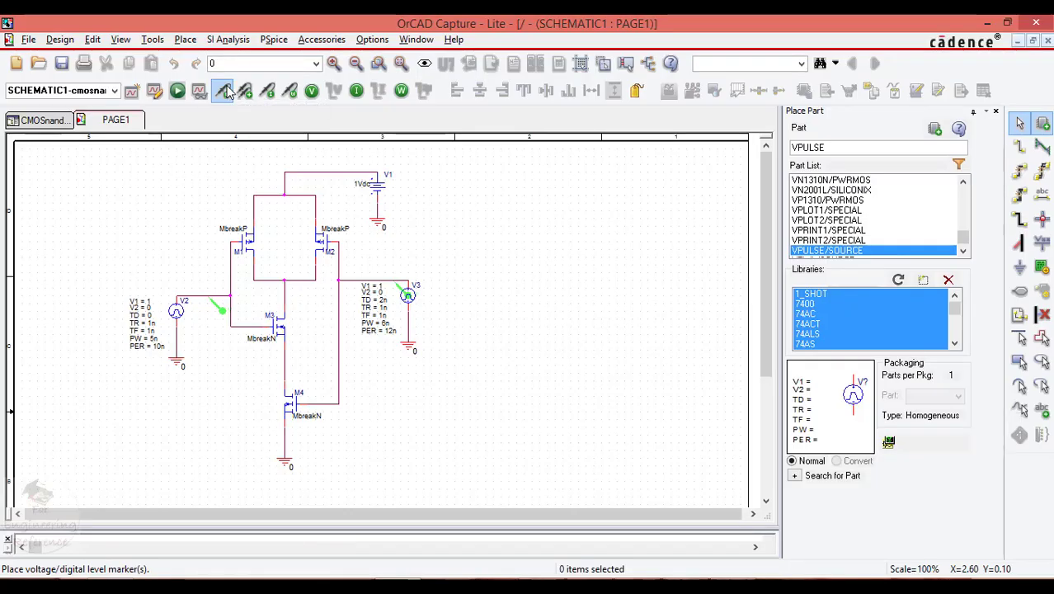
{"action": "left_click", "coordinate": [287, 301]}
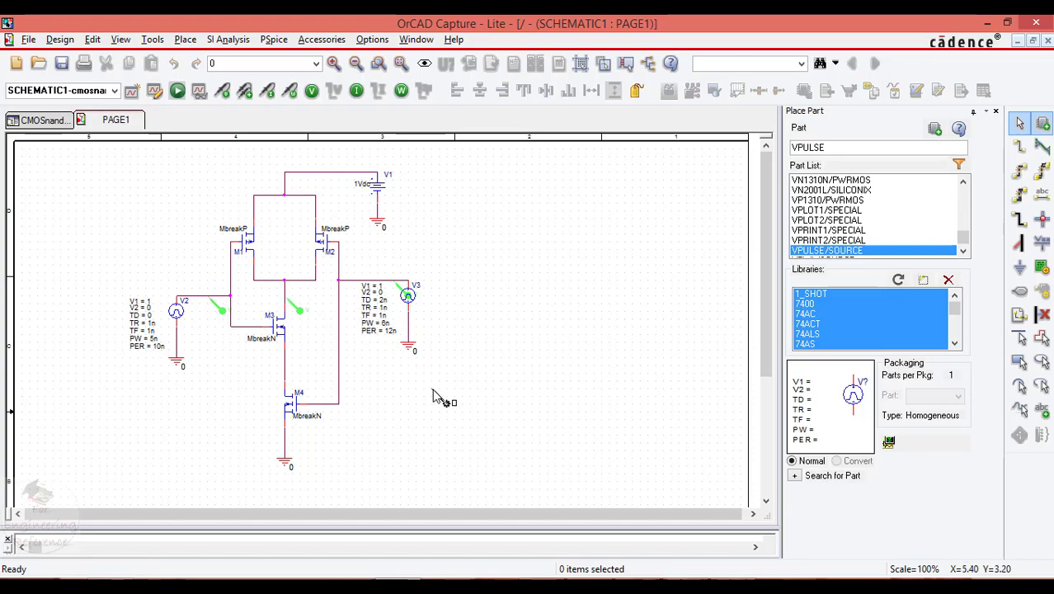
{"action": "key", "text": "alt+Tab"}
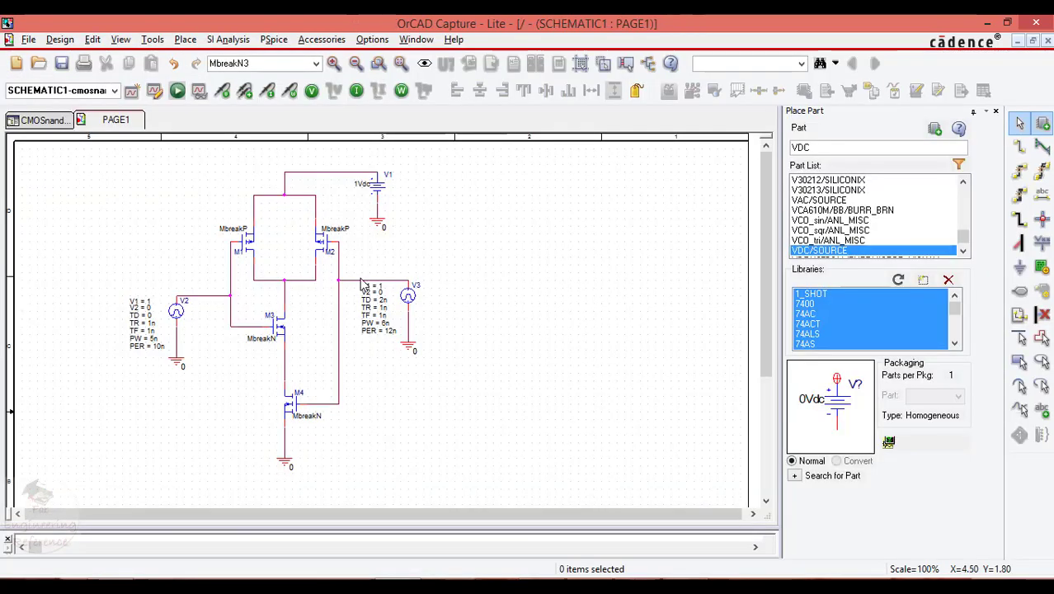
Move pulse source V3 with its ground and connecting wire slightly higher on the schematic
{"action": "left_click_drag", "start_coordinate": [376, 266], "coordinate": [459, 393]}
{"action": "left_click_drag", "start_coordinate": [409, 299], "coordinate": [410, 372]}
{"action": "key", "text": "Escape"}
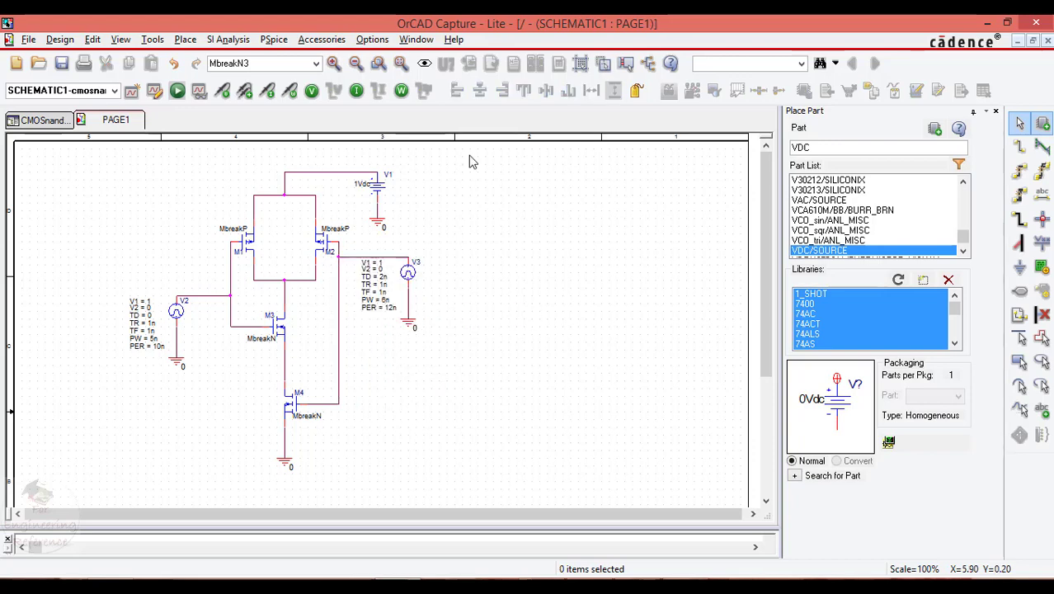
Place one vertically mirrored MbreakP3 transistor in the empty area beyond pulse source V3
{"action": "double_click", "coordinate": [871, 147]}
{"action": "type", "text": "mb"}
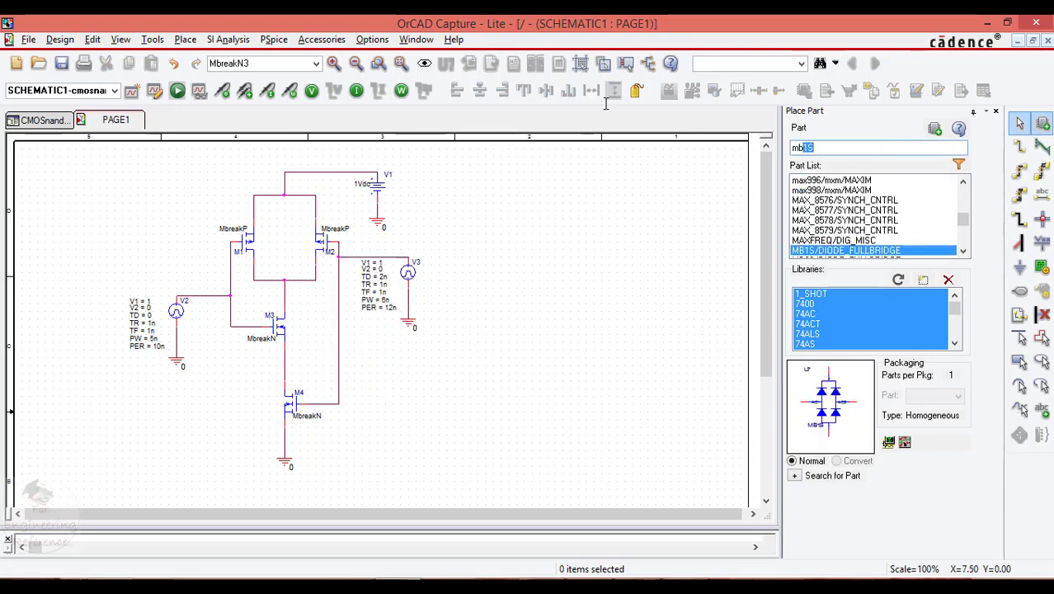
{"action": "type", "text": "reakp3"}
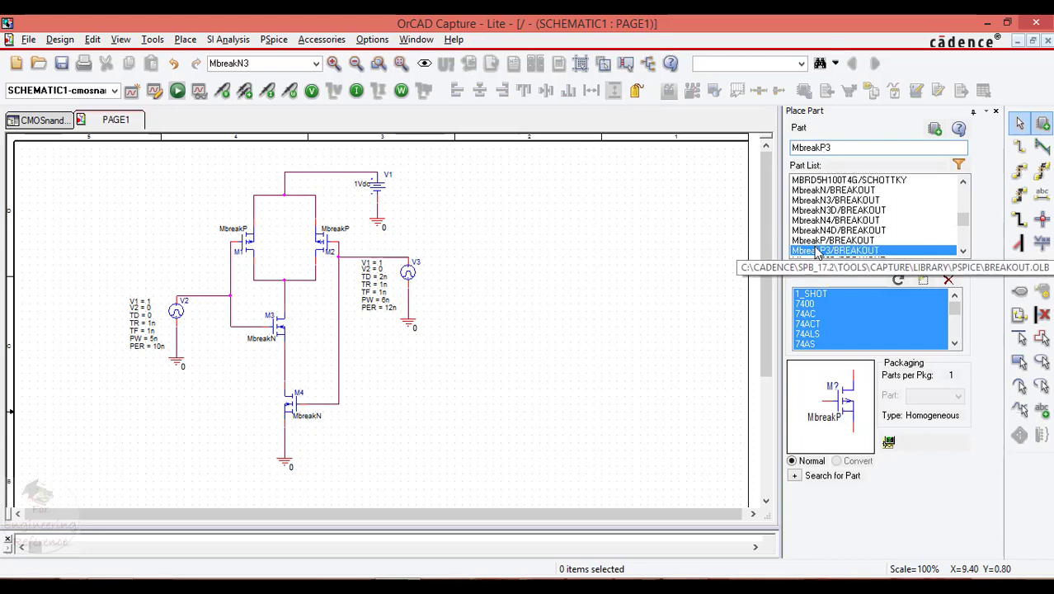
{"action": "double_click", "coordinate": [821, 250]}
{"action": "right_click", "coordinate": [499, 198]}
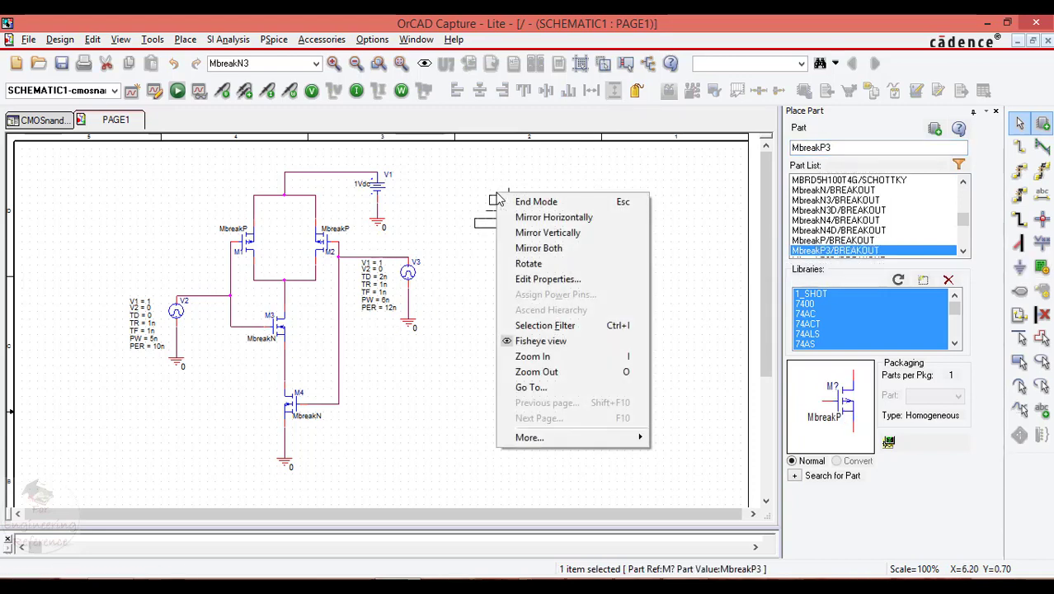
{"action": "left_click", "coordinate": [527, 234]}
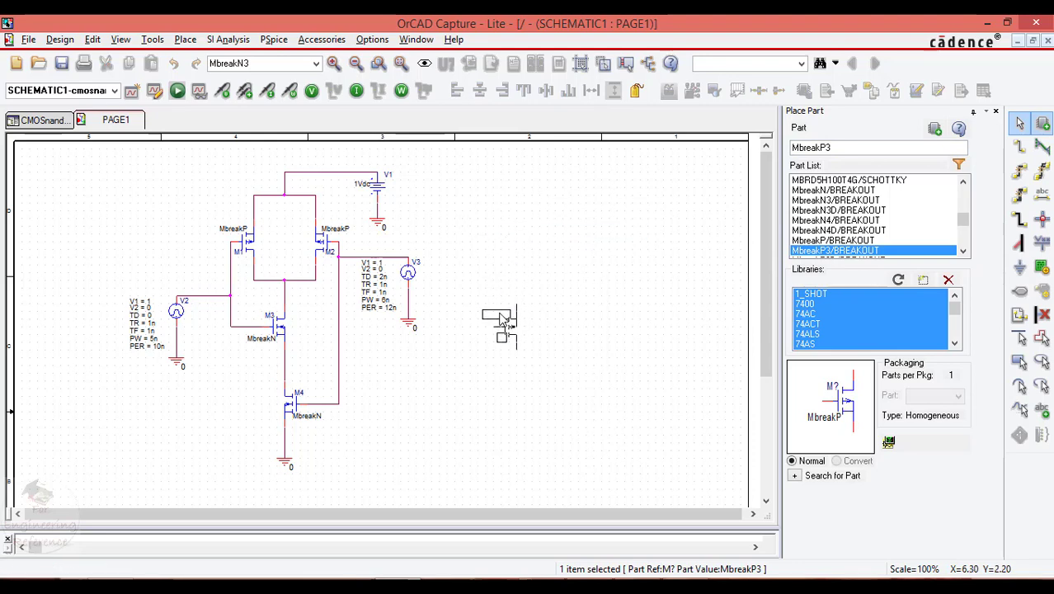
{"action": "left_click", "coordinate": [499, 314]}
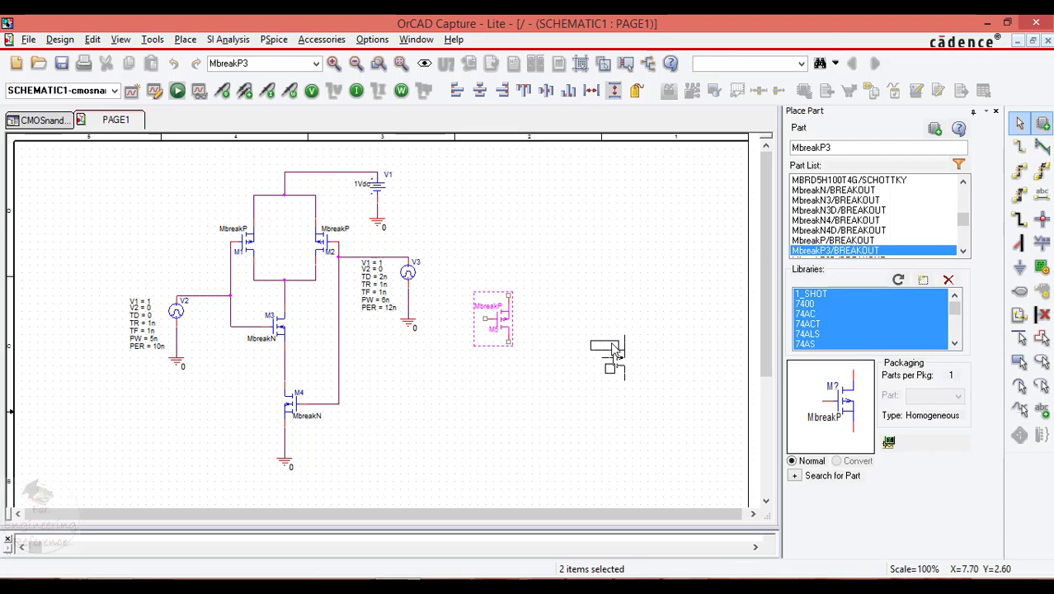
{"action": "key", "text": "Escape"}
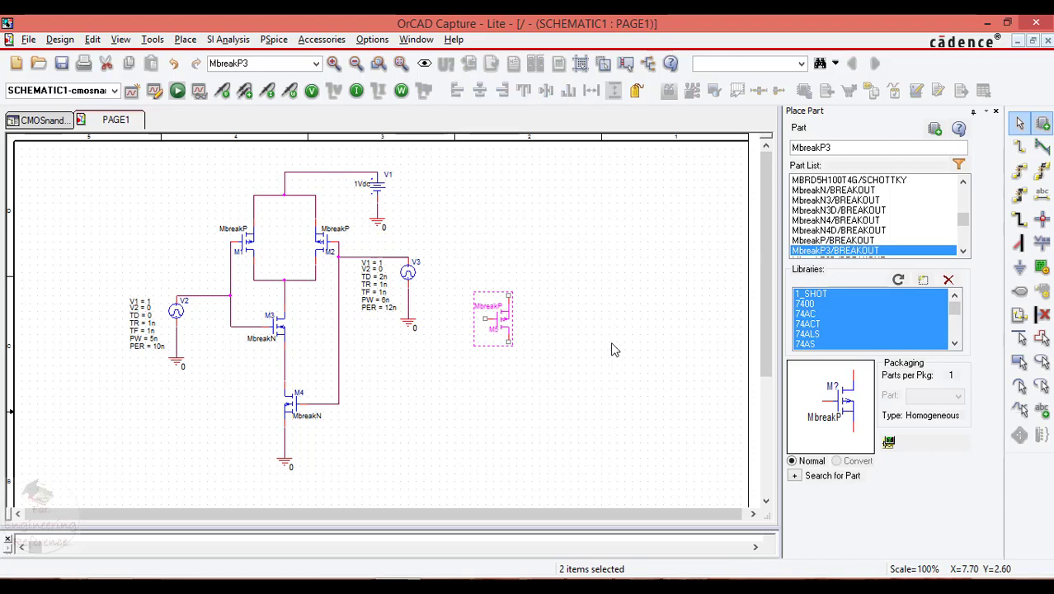
Place one MbreakN3 transistor directly below the new P-channel transistor M5
{"action": "left_click", "coordinate": [835, 148]}
{"action": "key", "text": "BackSpace"}
{"action": "key", "text": "BackSpace"}
{"action": "type", "text": "n3"}
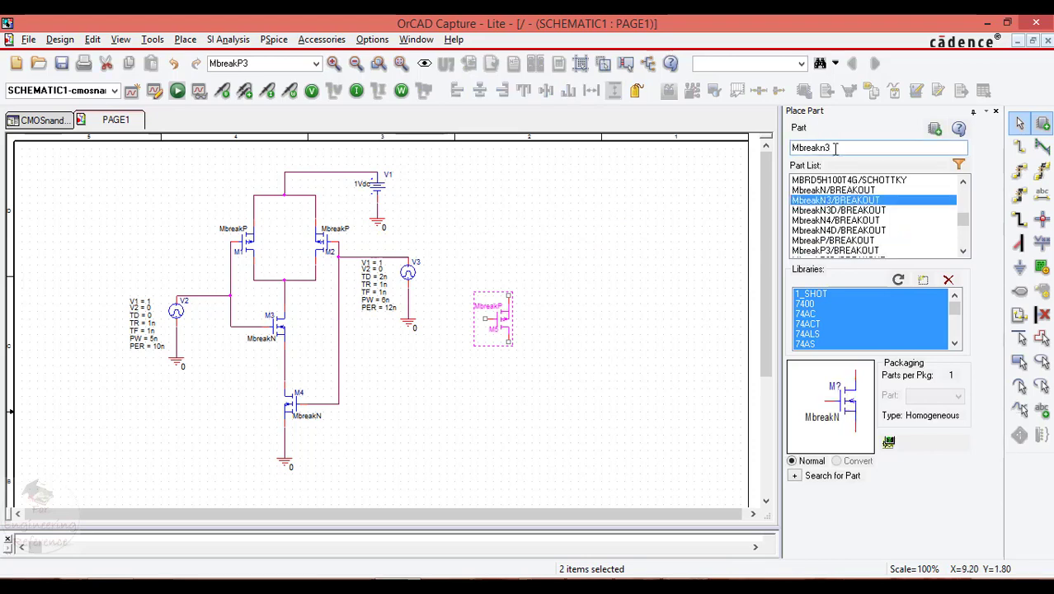
{"action": "double_click", "coordinate": [850, 203]}
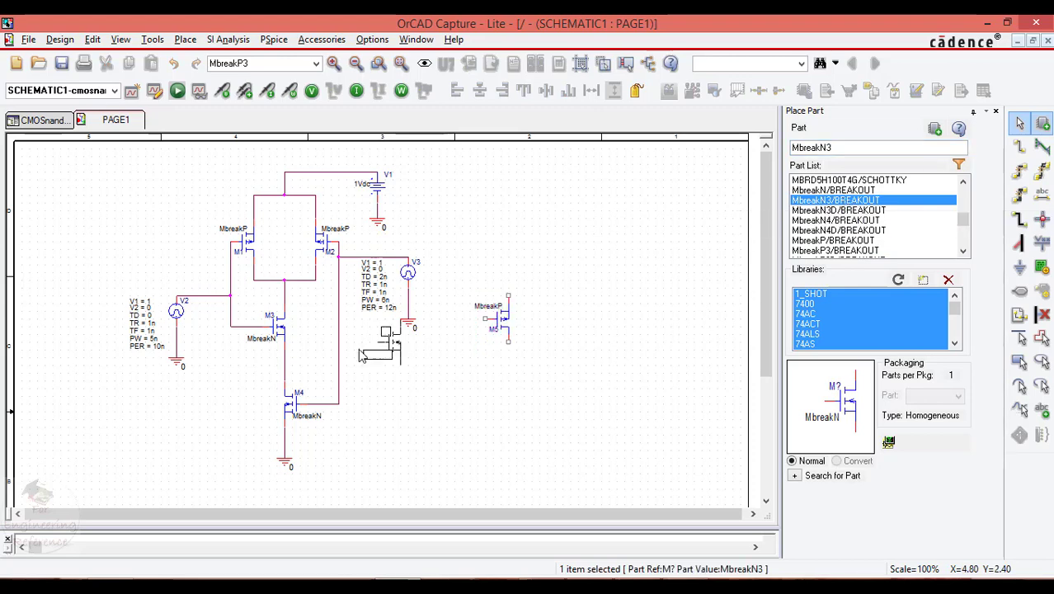
{"action": "key", "text": "Escape"}
Wire M5 and M6 as an inverter by joining their gates and drains, connecting M5 to the V1 supply and M6 to ground
{"action": "key", "text": "w"}
{"action": "left_click", "coordinate": [485, 319]}
{"action": "left_click", "coordinate": [485, 396]}
{"action": "left_click", "coordinate": [506, 295]}
{"action": "left_click", "coordinate": [377, 173]}
{"action": "left_click", "coordinate": [509, 376]}
{"action": "left_click", "coordinate": [508, 340]}
{"action": "left_click", "coordinate": [508, 419]}
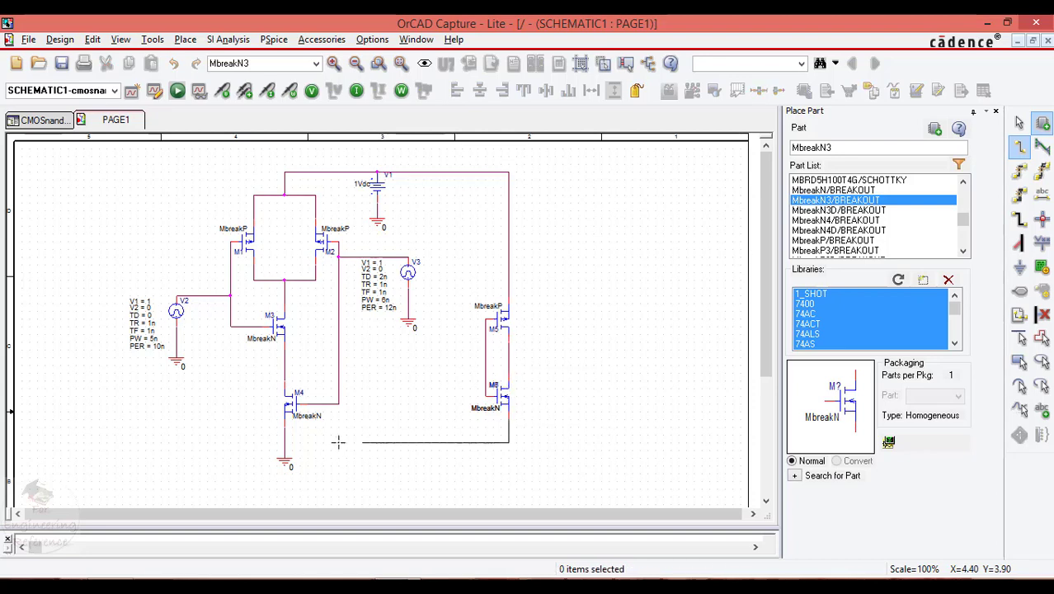
{"action": "left_click", "coordinate": [284, 442]}
Wire the common gate node of M5 and M6 to the NAND output node above M3
{"action": "left_click", "coordinate": [485, 357]}
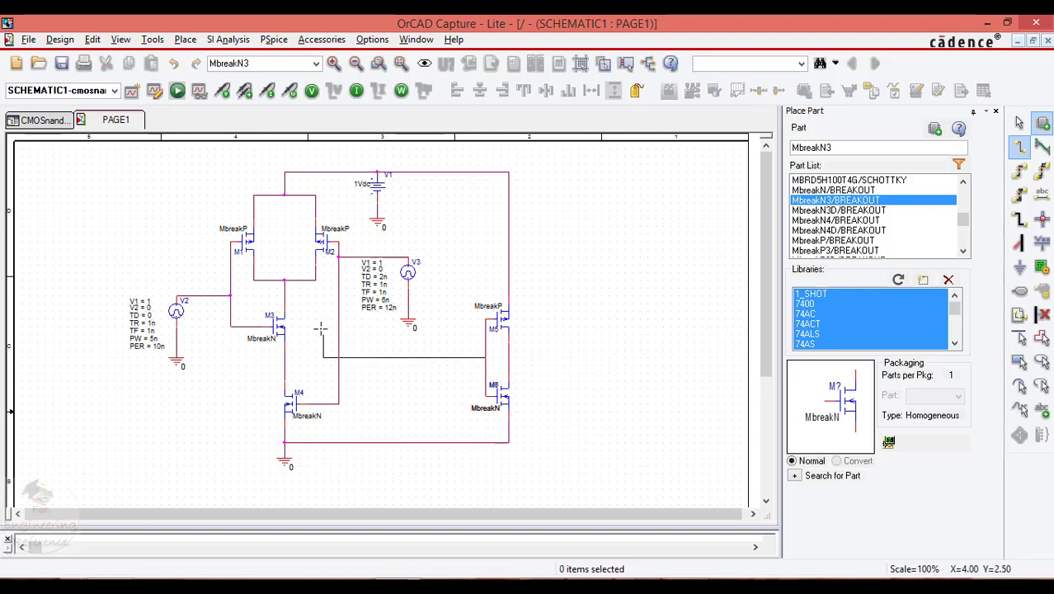
{"action": "left_click", "coordinate": [307, 357]}
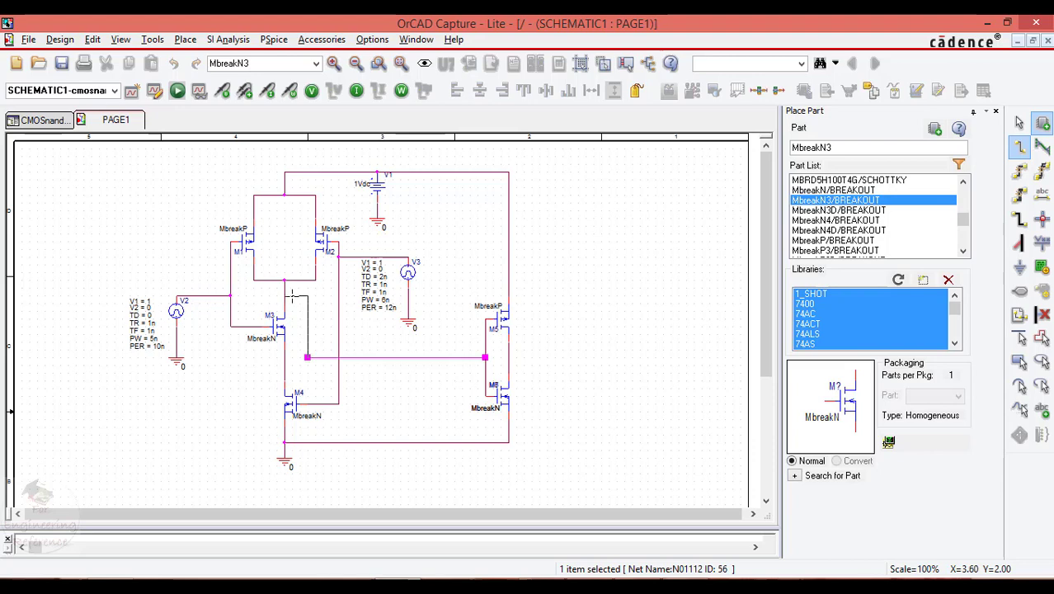
{"action": "left_click", "coordinate": [284, 295]}
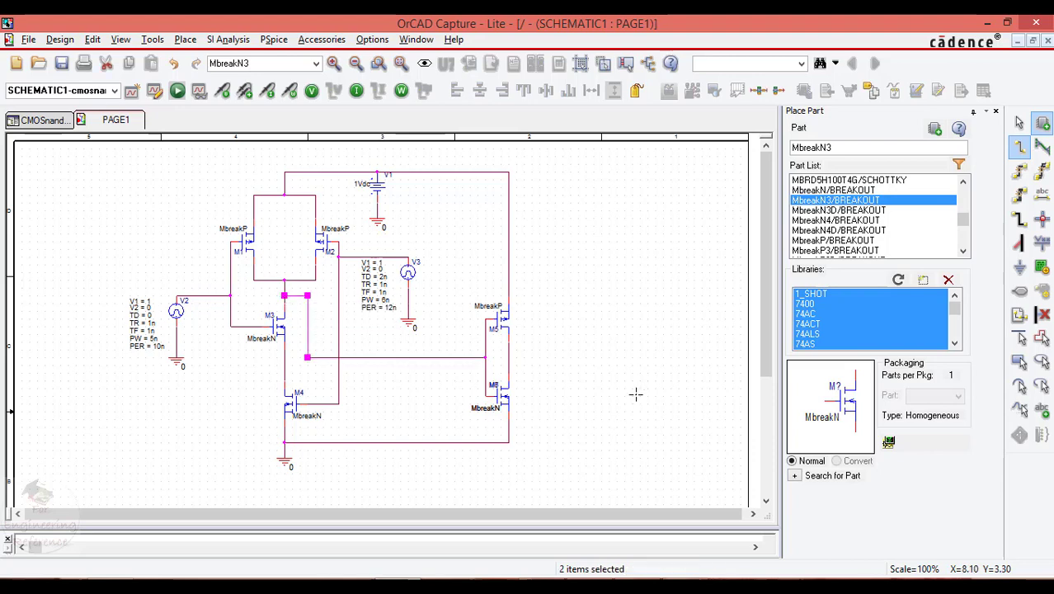
{"action": "key", "text": "Escape"}
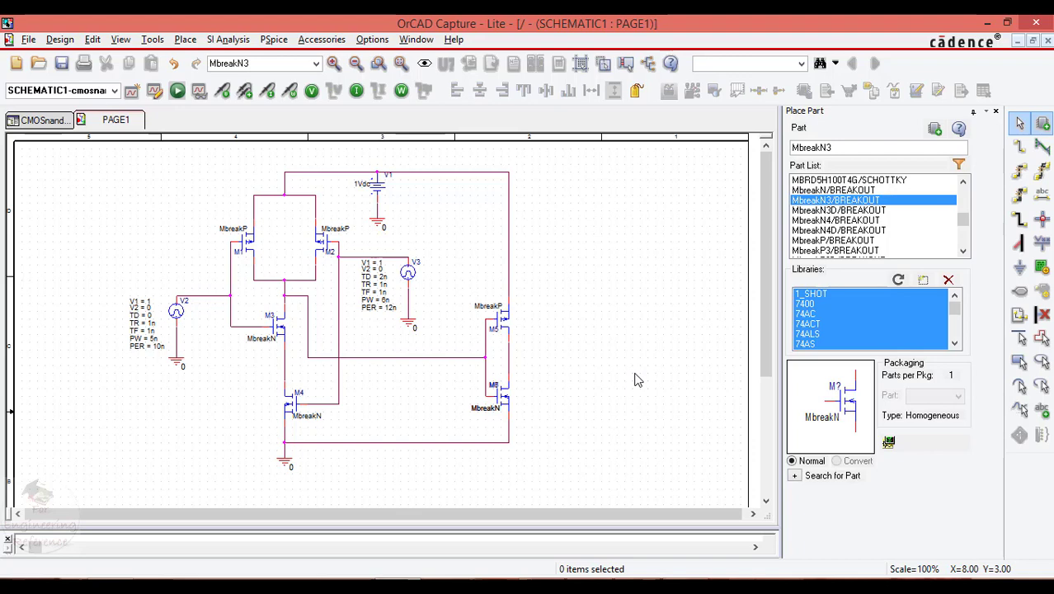
Set the delay TD of pulse source V3 to 0 and save the schematic
{"action": "double_click", "coordinate": [385, 284]}
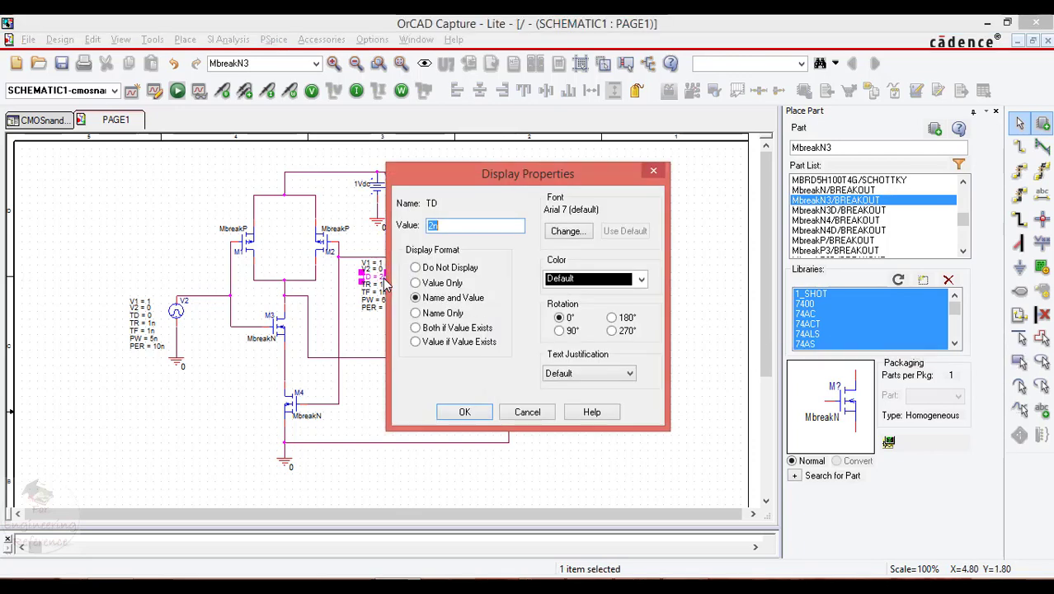
{"action": "key", "text": "Escape"}
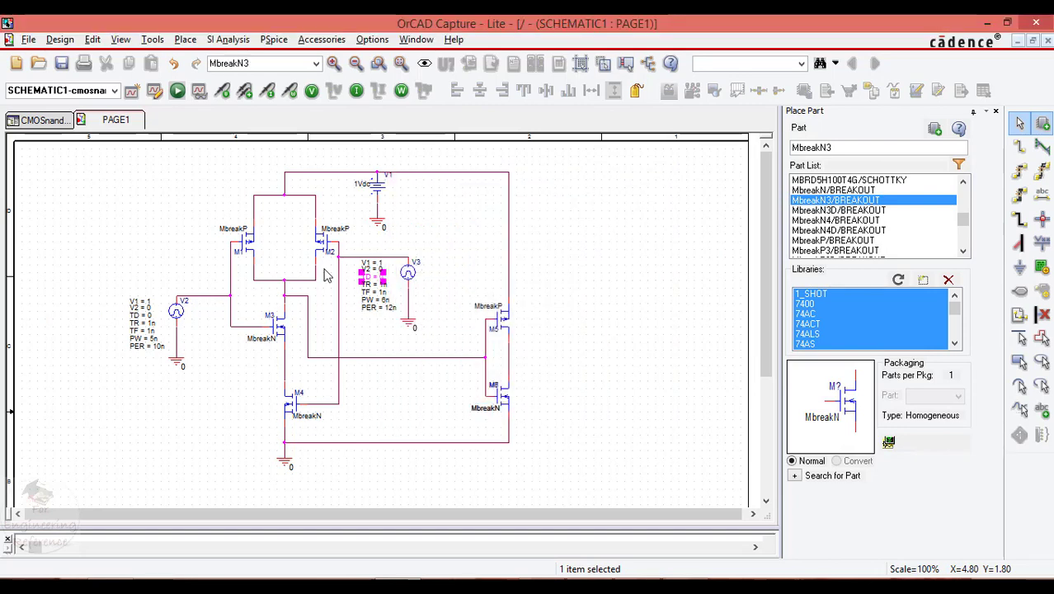
{"action": "left_click", "coordinate": [62, 64]}
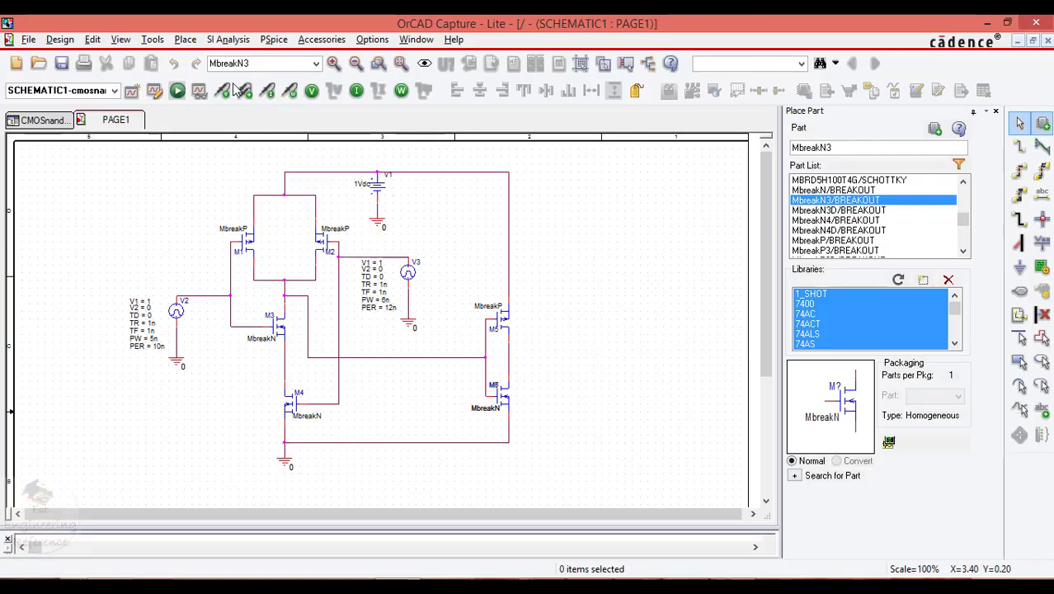
Plot the V2 input with a voltage marker and add a second plot in PSpice A/D for the V3 input
{"action": "left_click", "coordinate": [206, 305]}
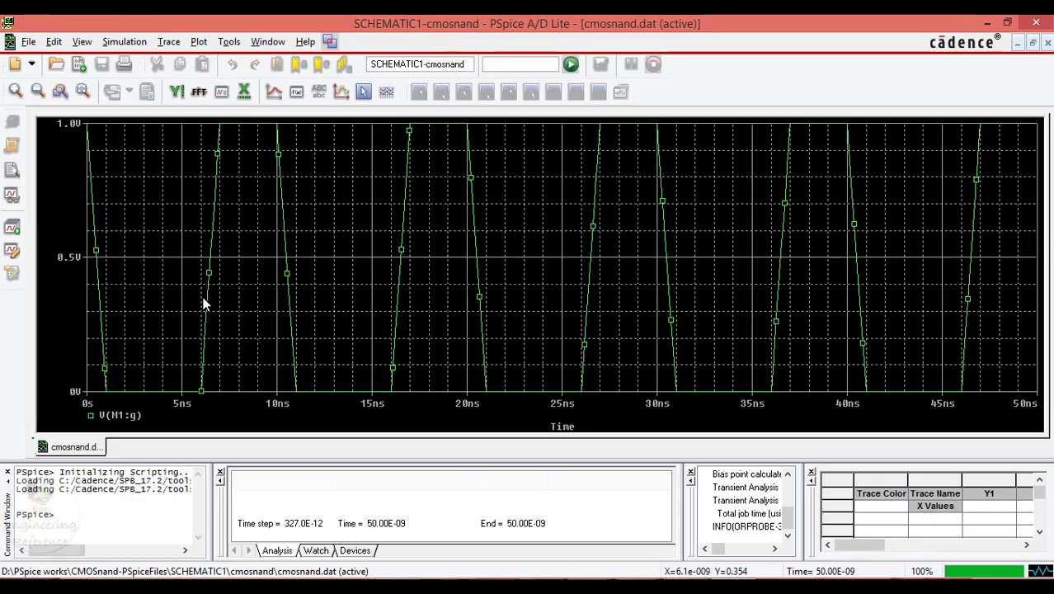
{"action": "left_click", "coordinate": [198, 42]}
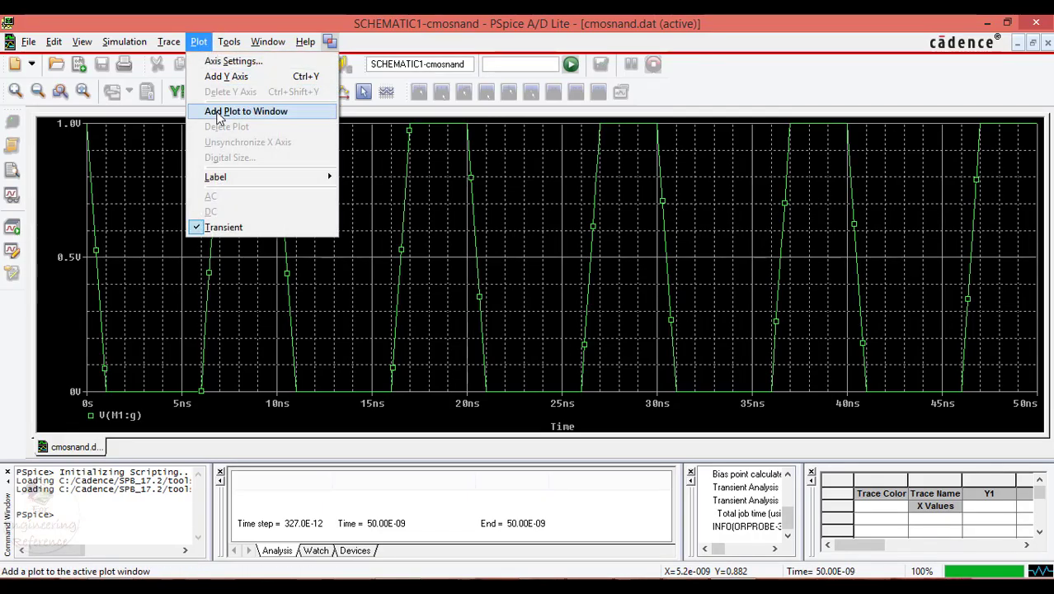
{"action": "left_click", "coordinate": [216, 108]}
{"action": "key", "text": "alt+Tab"}
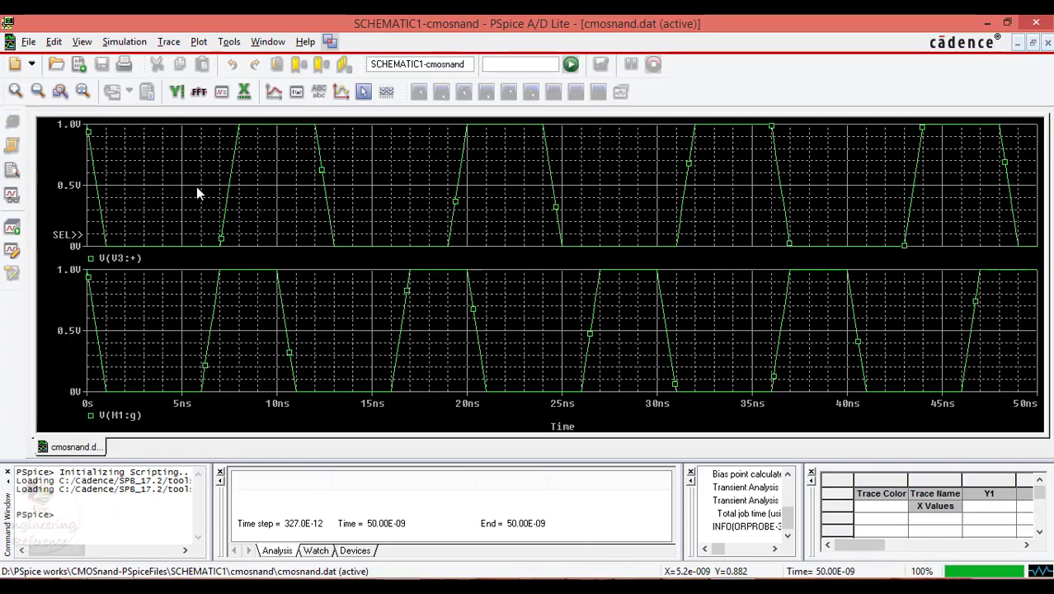
Add a third plot in PSpice A/D for a voltage marker on the M5–M6 output, view the waveforms and close PSpice A/D
{"action": "left_click", "coordinate": [199, 41]}
{"action": "left_click", "coordinate": [212, 112]}
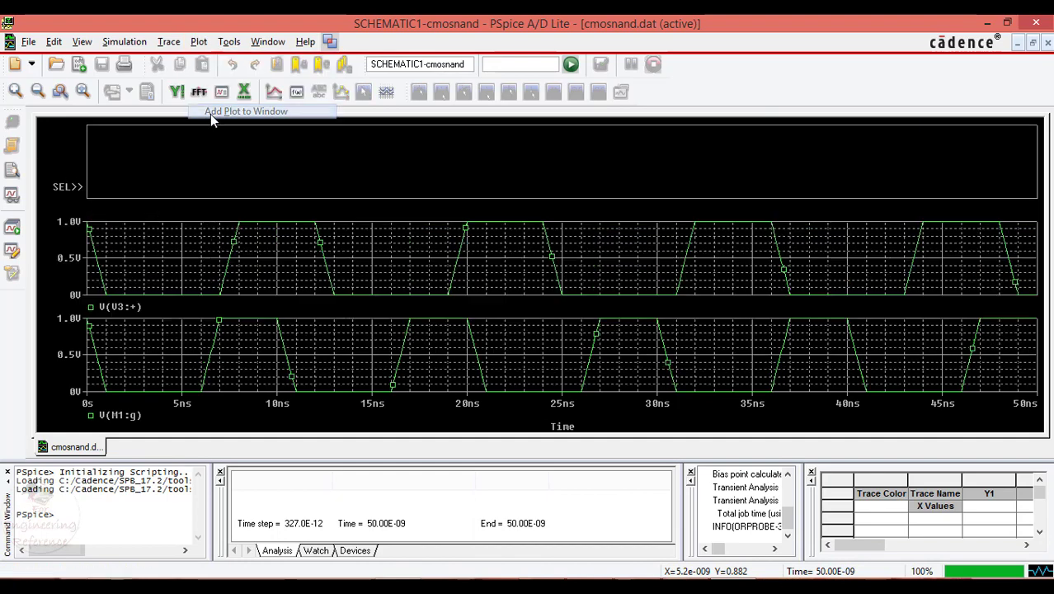
{"action": "key", "text": "alt+Tab"}
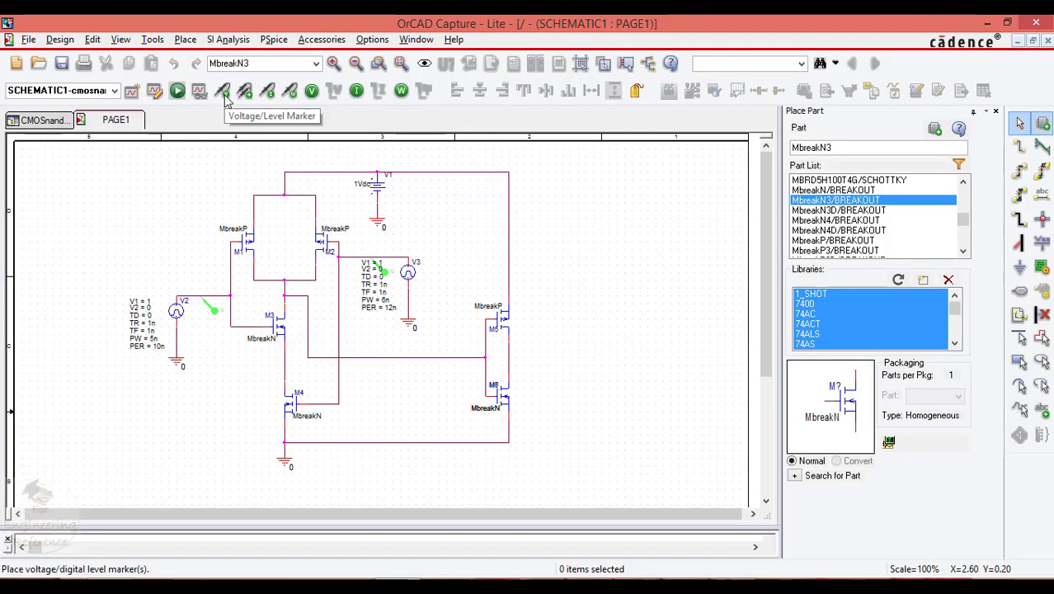
{"action": "left_click", "coordinate": [224, 92]}
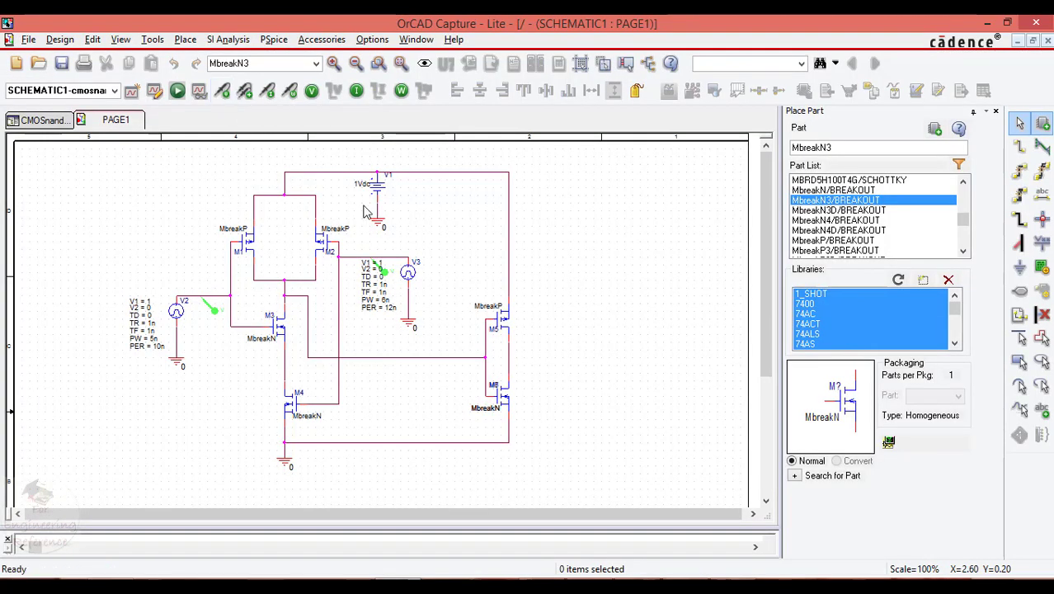
{"action": "left_click", "coordinate": [511, 363]}
{"action": "key", "text": "alt+Tab"}
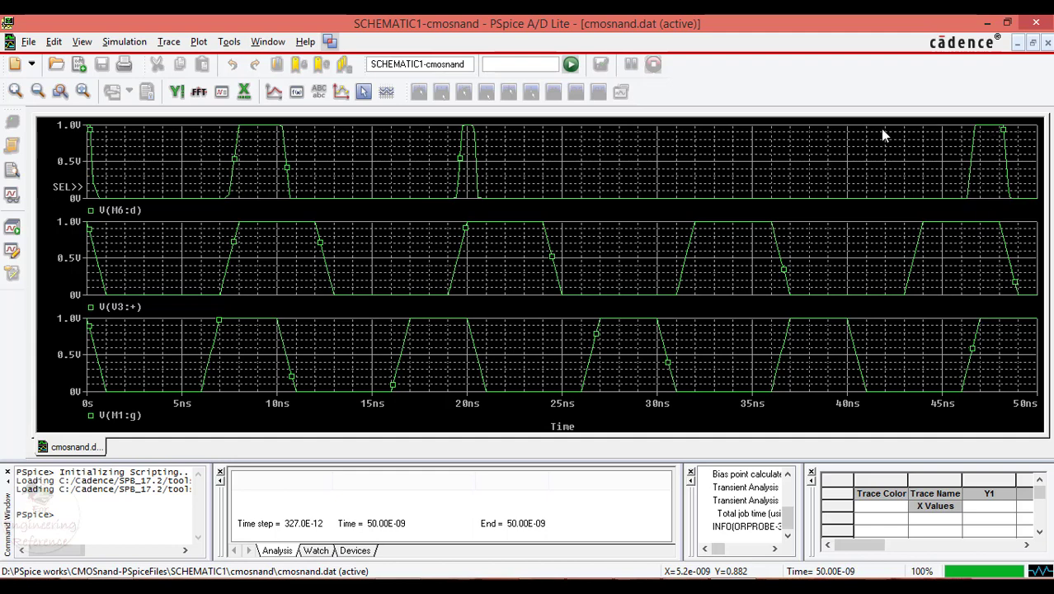
{"action": "left_click", "coordinate": [1039, 23]}
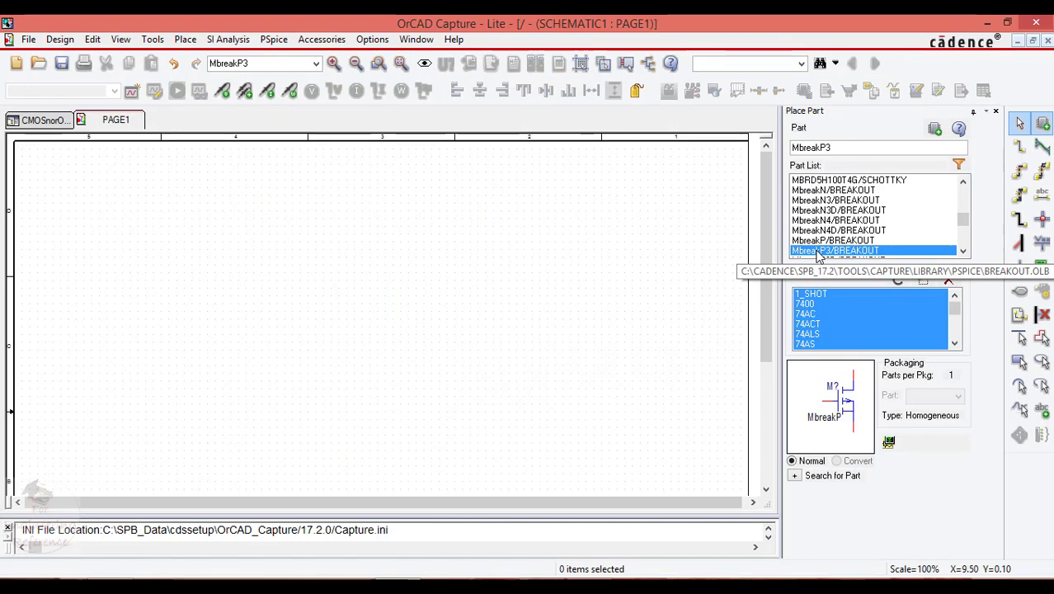
Place two vertically mirrored MbreakP3 transistors, one above the other, on the empty schematic page of the new project
{"action": "double_click", "coordinate": [835, 250]}
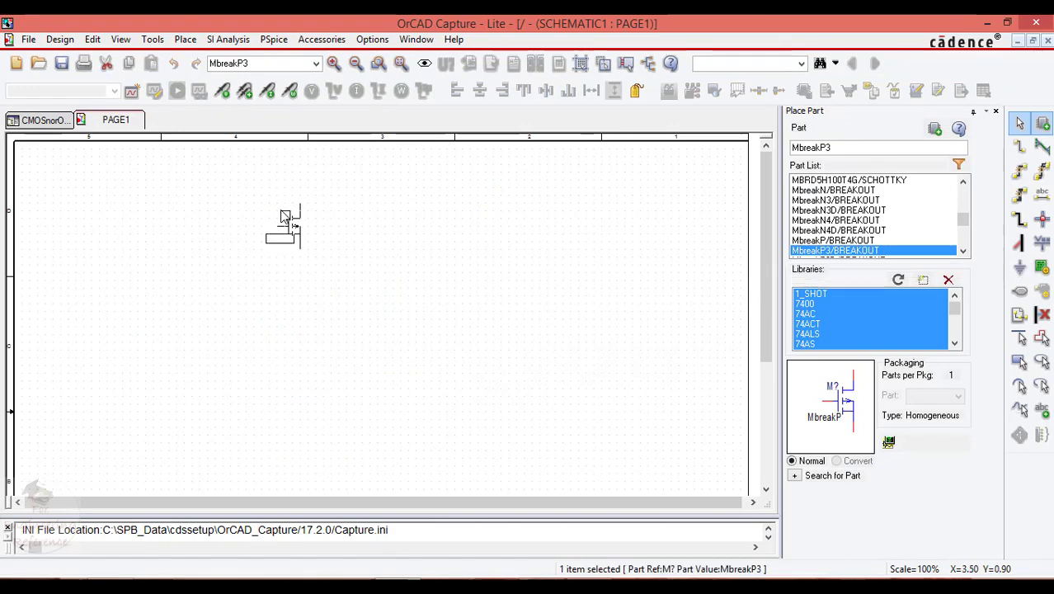
{"action": "right_click", "coordinate": [285, 216]}
{"action": "left_click", "coordinate": [334, 250]}
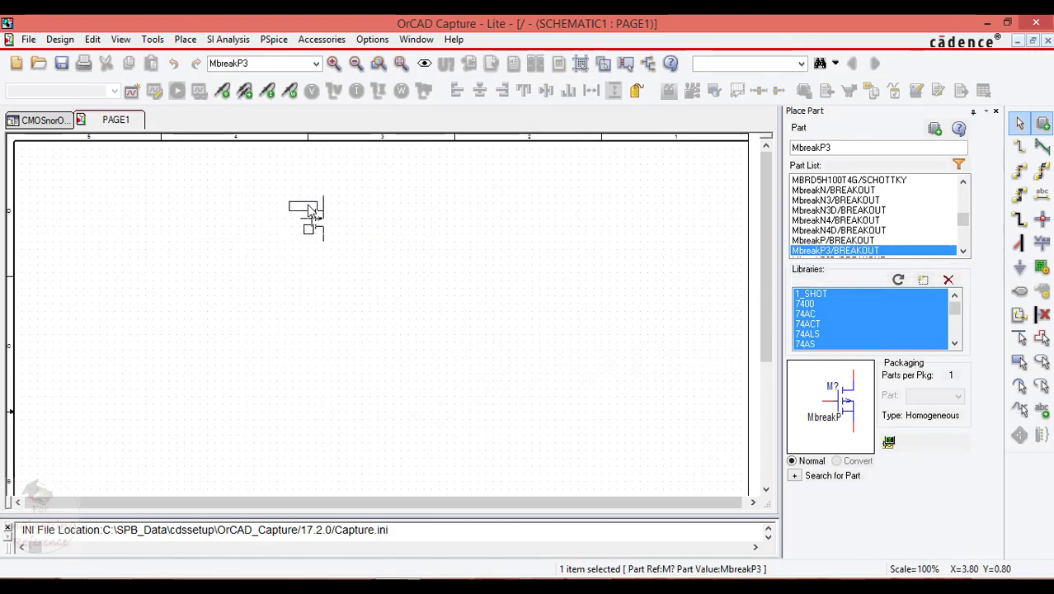
{"action": "left_click", "coordinate": [312, 213]}
{"action": "right_click", "coordinate": [280, 300]}
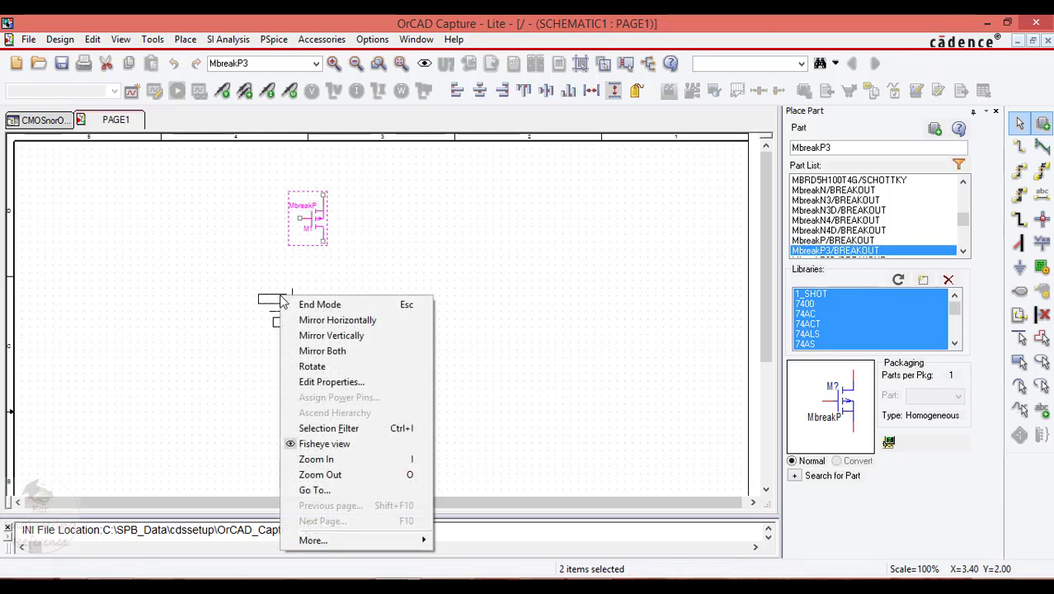
{"action": "left_click", "coordinate": [340, 336]}
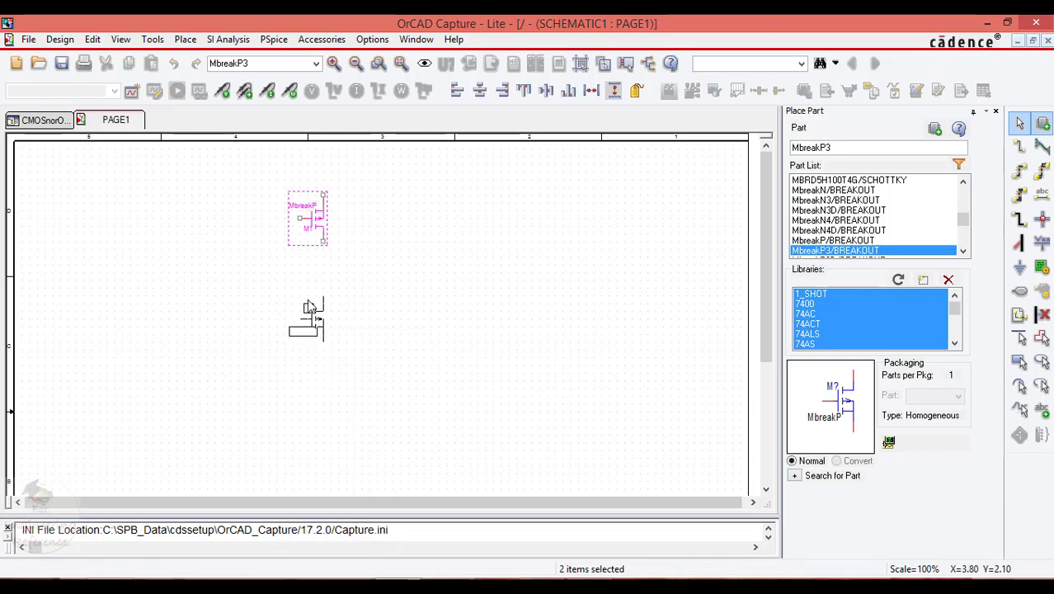
{"action": "left_click", "coordinate": [307, 295]}
Place two MbreakN3 transistors side by side below the P-channel pair, mirroring the second one horizontally so their gates face outward
{"action": "left_click", "coordinate": [825, 148]}
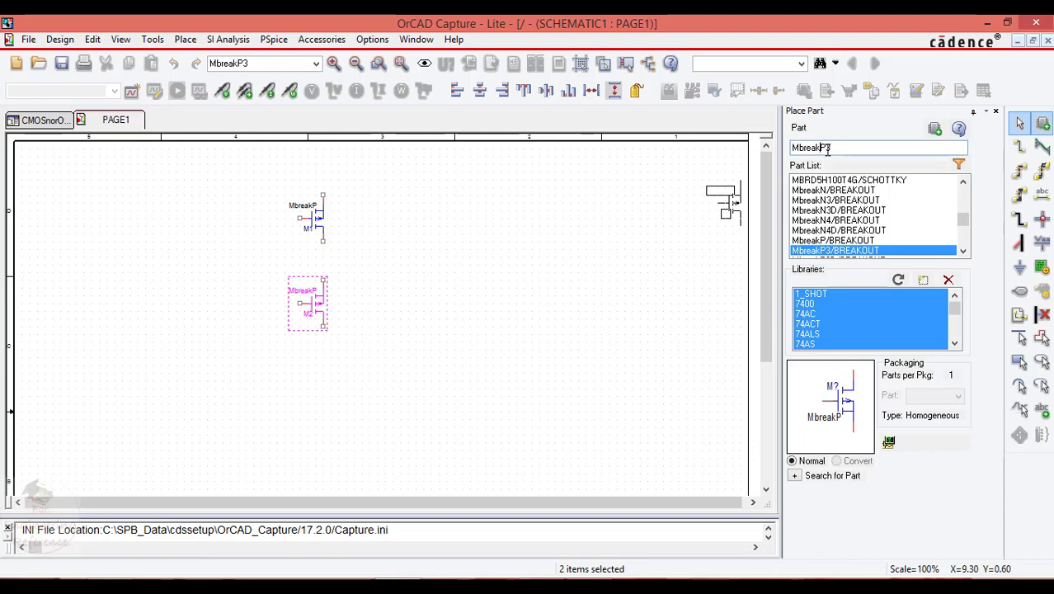
{"action": "key", "text": "BackSpace"}
{"action": "type", "text": "N"}
{"action": "double_click", "coordinate": [834, 200]}
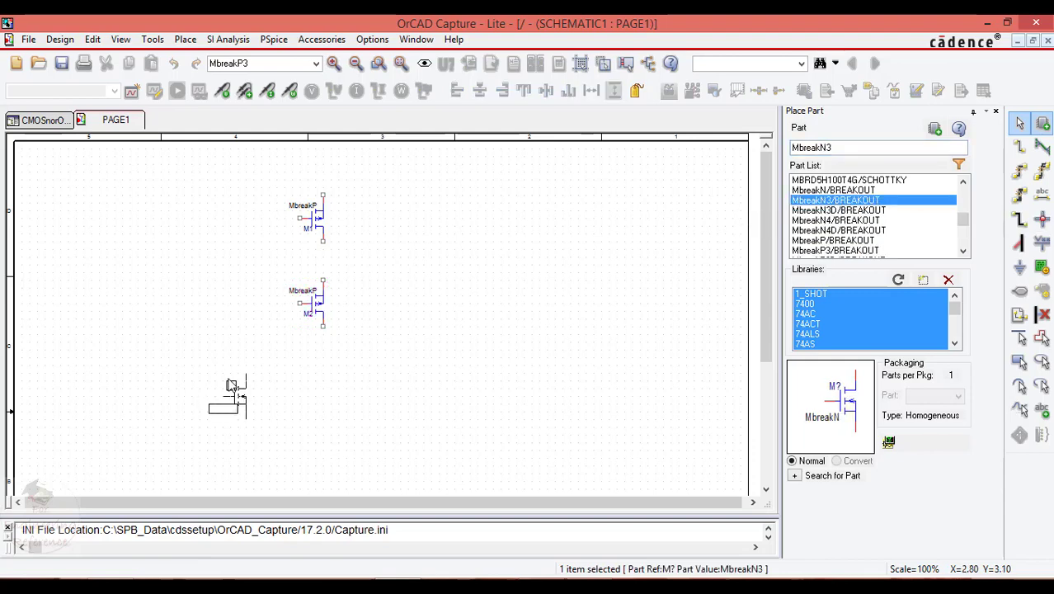
{"action": "left_click", "coordinate": [231, 385]}
{"action": "right_click", "coordinate": [341, 387]}
{"action": "left_click", "coordinate": [376, 154]}
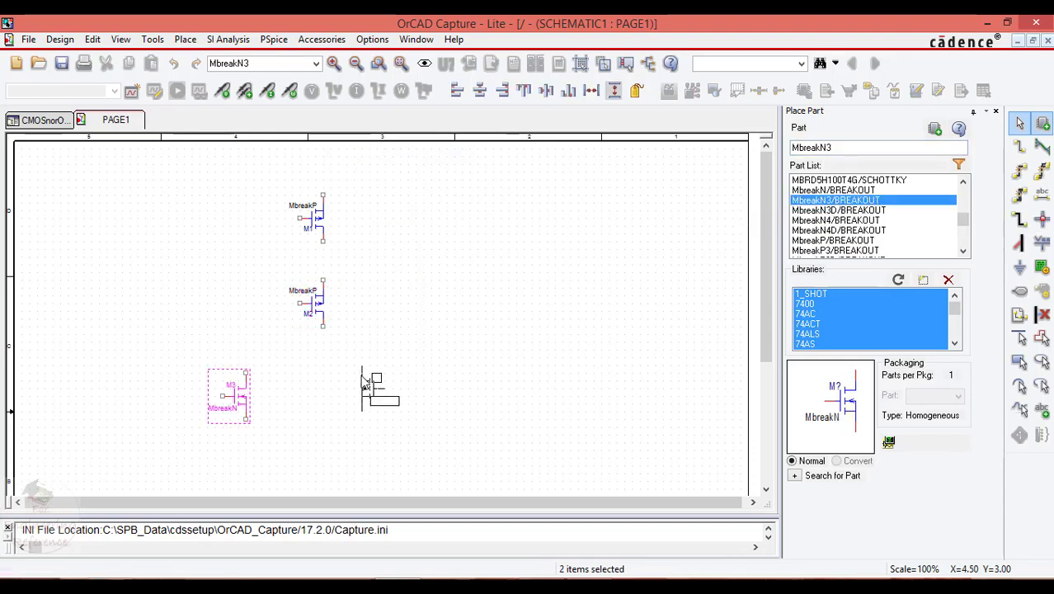
{"action": "left_click", "coordinate": [360, 384]}
Mirror transistor M2 horizontally and move M3 slightly closer to M4
{"action": "right_click", "coordinate": [317, 304]}
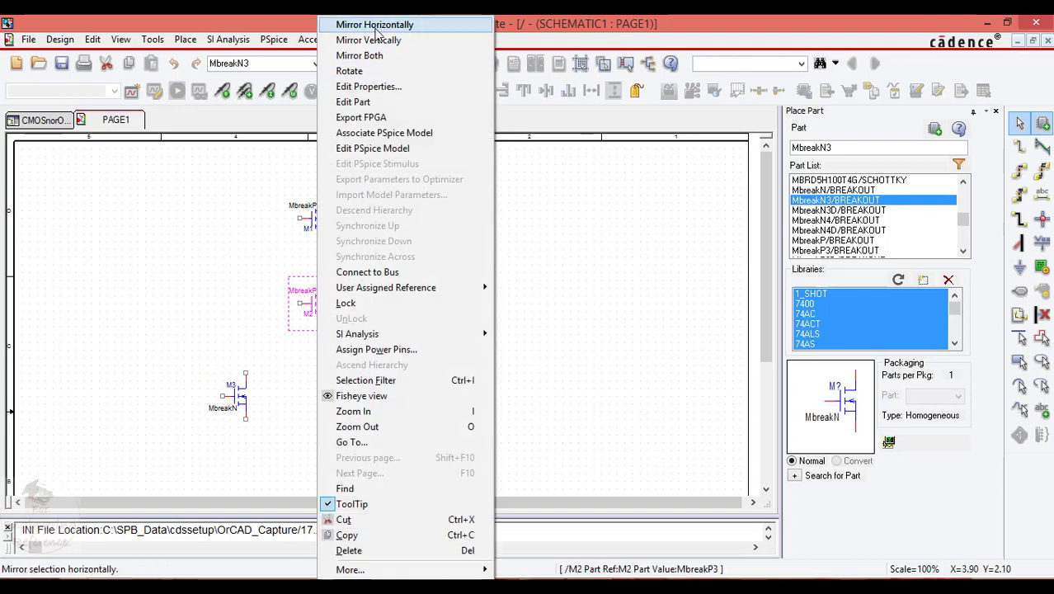
{"action": "left_click", "coordinate": [375, 24]}
{"action": "left_click_drag", "start_coordinate": [244, 399], "coordinate": [259, 399]}
{"action": "left_click", "coordinate": [425, 254]}
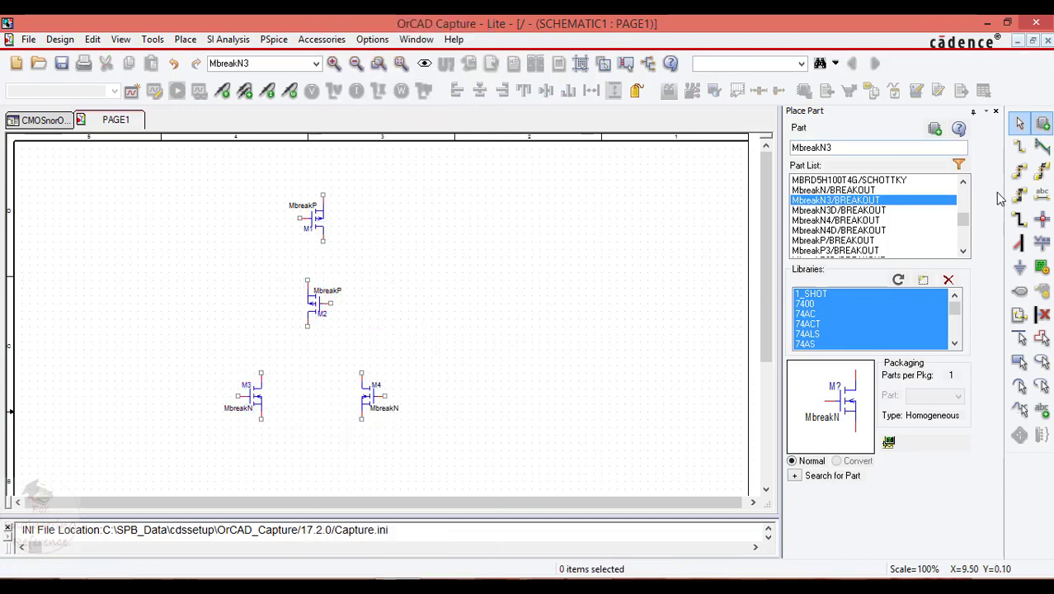
Place a VDC voltage source to the right of transistor M1
{"action": "double_click", "coordinate": [872, 148]}
{"action": "type", "text": "vdc"}
{"action": "double_click", "coordinate": [811, 250]}
{"action": "left_click", "coordinate": [411, 180]}
Place two 0/CAPSYM ground symbols, one centred below the N-channel pair and one below source V1
{"action": "left_click", "coordinate": [1019, 269]}
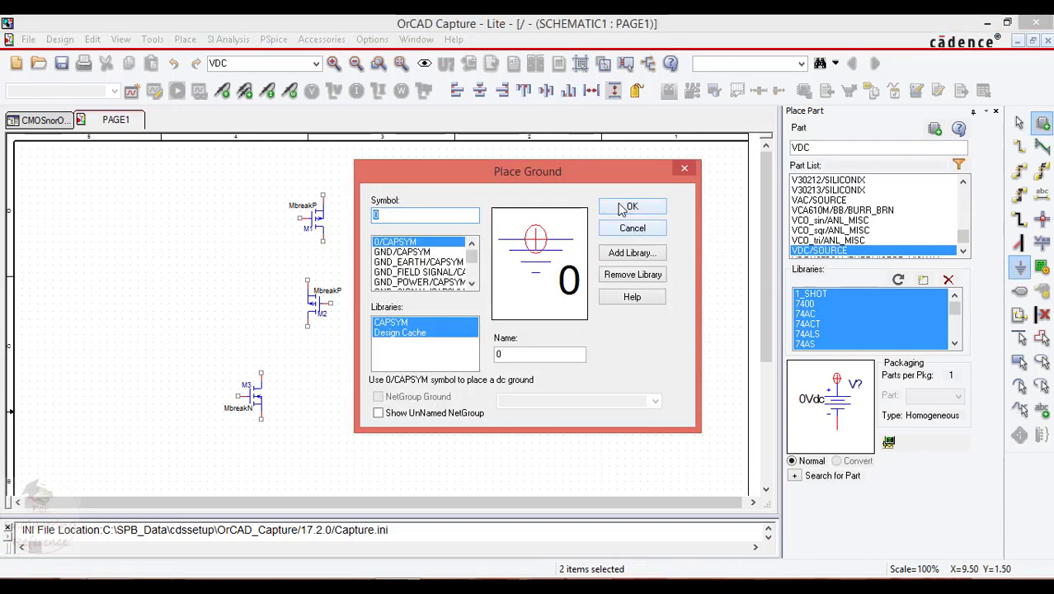
{"action": "left_click", "coordinate": [623, 210]}
{"action": "left_click", "coordinate": [308, 474]}
{"action": "key", "text": "Escape"}
{"action": "left_click", "coordinate": [1020, 146]}
{"action": "left_click", "coordinate": [1019, 269]}
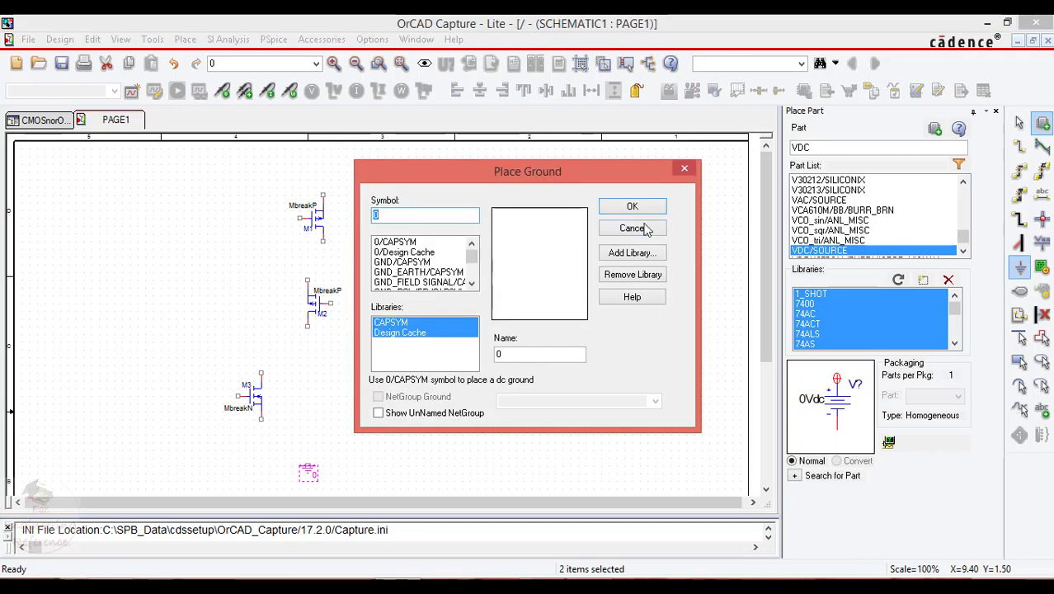
{"action": "double_click", "coordinate": [398, 244]}
{"action": "left_click", "coordinate": [417, 248]}
{"action": "key", "text": "Escape"}
Wire M1's lower terminal to M2, and M2's lower terminal to the upper terminals of both M3 and M4
{"action": "key", "text": "w"}
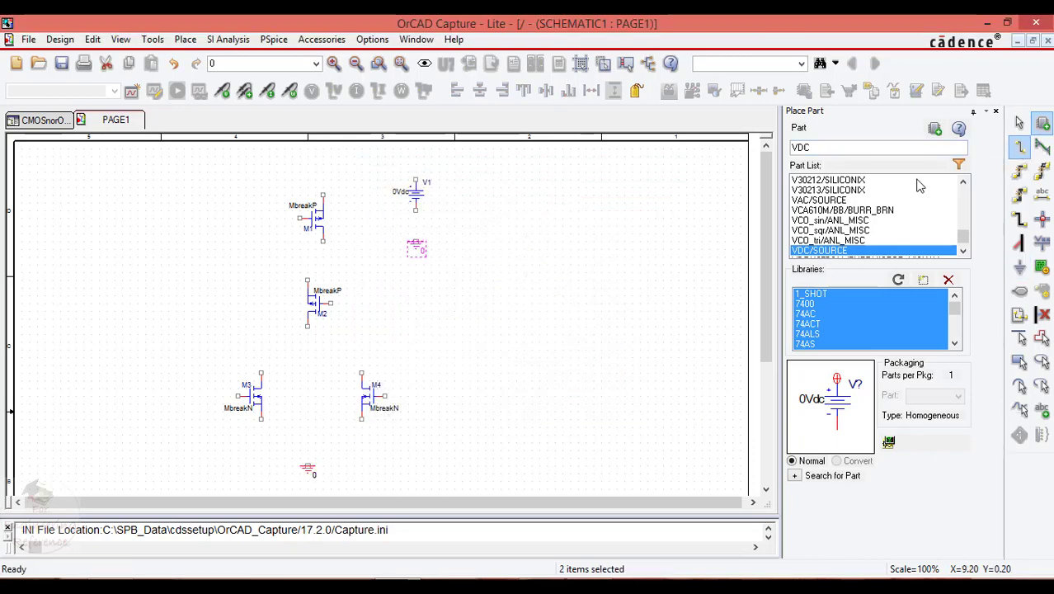
{"action": "left_click", "coordinate": [322, 240]}
{"action": "left_click", "coordinate": [308, 281]}
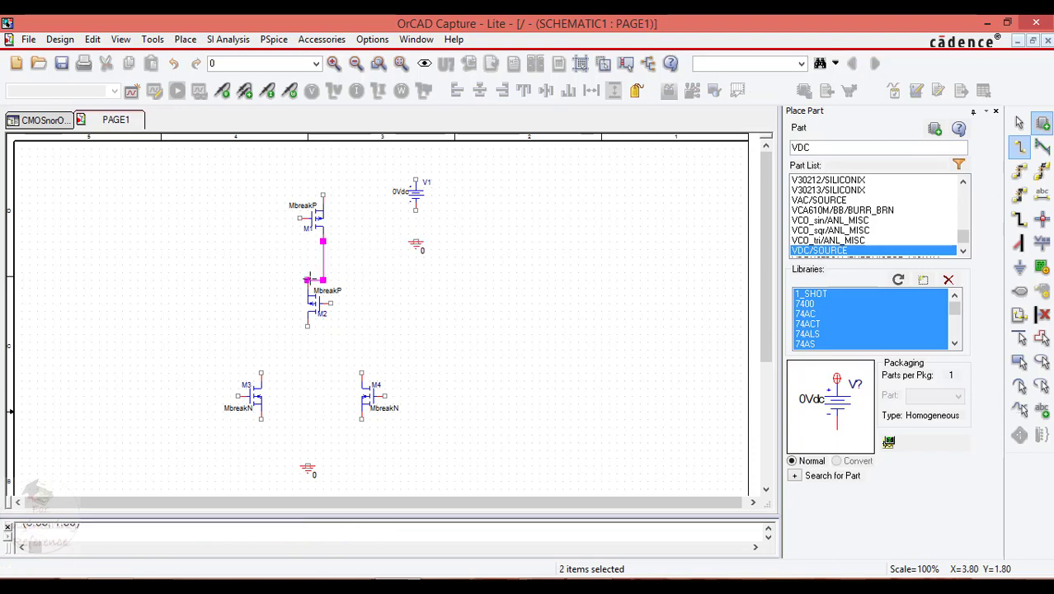
{"action": "left_click", "coordinate": [307, 326]}
{"action": "left_click", "coordinate": [306, 365]}
{"action": "left_click", "coordinate": [361, 373]}
{"action": "left_click", "coordinate": [307, 365]}
{"action": "left_click", "coordinate": [260, 373]}
Join the lower terminals of M3 and M4 with a wire and connect it to the ground below them
{"action": "left_click", "coordinate": [261, 419]}
{"action": "left_click", "coordinate": [261, 442]}
{"action": "left_click", "coordinate": [361, 442]}
{"action": "left_click", "coordinate": [361, 419]}
{"action": "left_click", "coordinate": [307, 442]}
{"action": "left_click", "coordinate": [307, 466]}
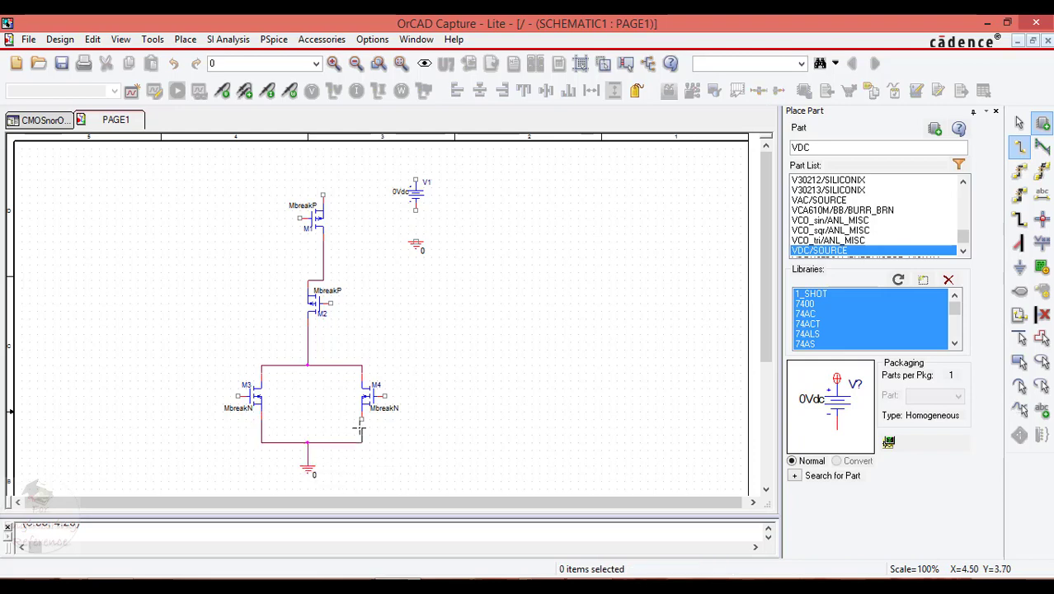
Wire M1's upper terminal to the positive side of V1 and V1's negative side to its ground
{"action": "left_click", "coordinate": [323, 194]}
{"action": "left_click", "coordinate": [416, 180]}
{"action": "left_click", "coordinate": [416, 212]}
{"action": "left_click", "coordinate": [415, 242]}
{"action": "key", "text": "Escape"}
Tidy the layout by aligning M2 under M1, shifting M3 toward M4, and raising V1's ground closer to the source
{"action": "left_click_drag", "start_coordinate": [317, 285], "coordinate": [334, 285]}
{"action": "left_click", "coordinate": [417, 329]}
{"action": "left_click_drag", "start_coordinate": [257, 401], "coordinate": [273, 402]}
{"action": "left_click", "coordinate": [499, 358]}
{"action": "left_click_drag", "start_coordinate": [344, 312], "coordinate": [344, 296]}
{"action": "left_click", "coordinate": [410, 272]}
{"action": "left_click_drag", "start_coordinate": [421, 251], "coordinate": [421, 235]}
{"action": "left_click", "coordinate": [463, 290]}
Wire the gate of M1 to the gate of M3, and the gate of M2 to the gate of M4
{"action": "left_click", "coordinate": [1019, 145]}
{"action": "left_click", "coordinate": [300, 218]}
{"action": "left_click", "coordinate": [253, 396]}
{"action": "left_click", "coordinate": [346, 288]}
{"action": "left_click", "coordinate": [384, 395]}
{"action": "key", "text": "Escape"}
{"action": "left_click", "coordinate": [471, 420]}
Place two VPULSE sources, one on each outer side of the transistor network
{"action": "left_click", "coordinate": [852, 147]}
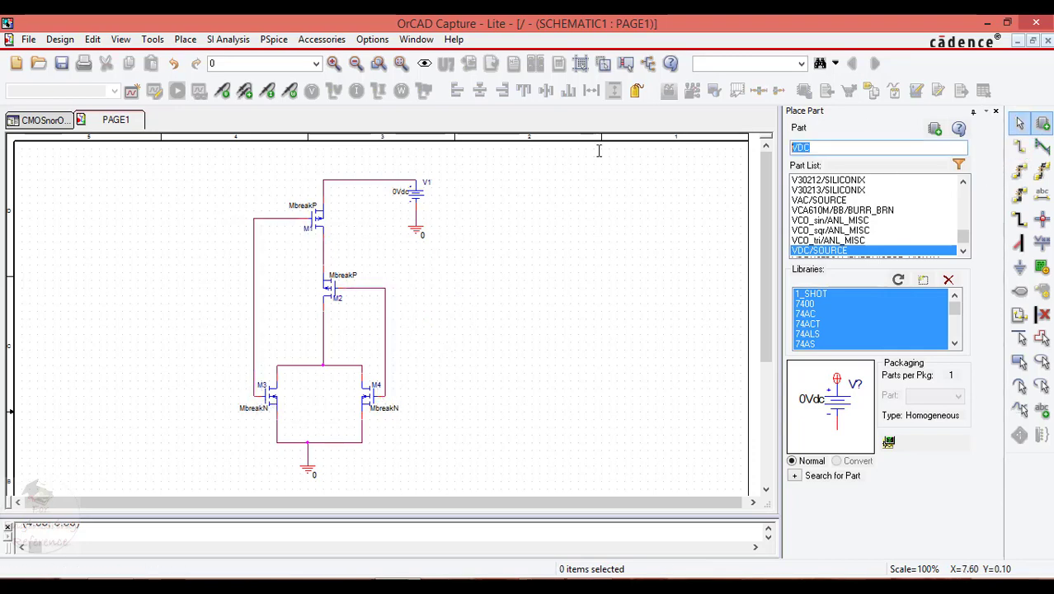
{"action": "type", "text": "vpulse"}
{"action": "double_click", "coordinate": [828, 250]}
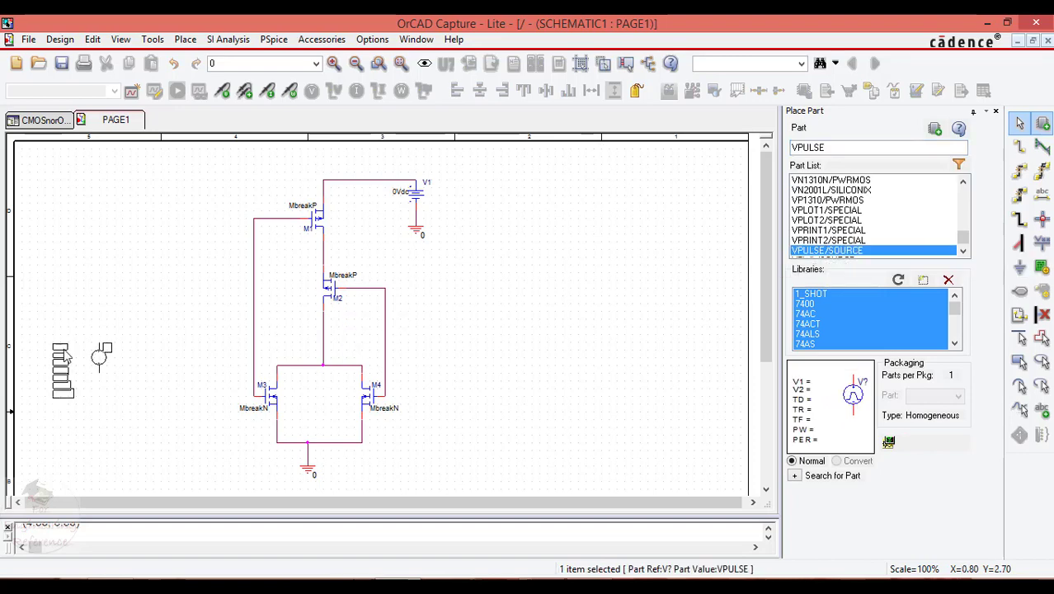
{"action": "left_click", "coordinate": [191, 326]}
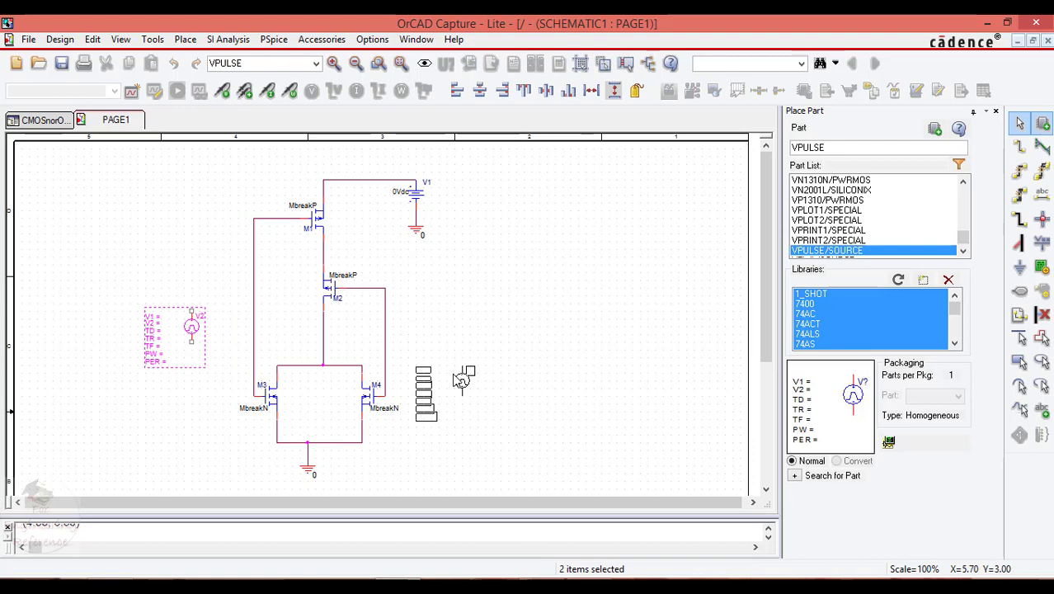
Place a 0 ground symbol below each of the pulse sources V2 and V3
{"action": "key", "text": "g"}
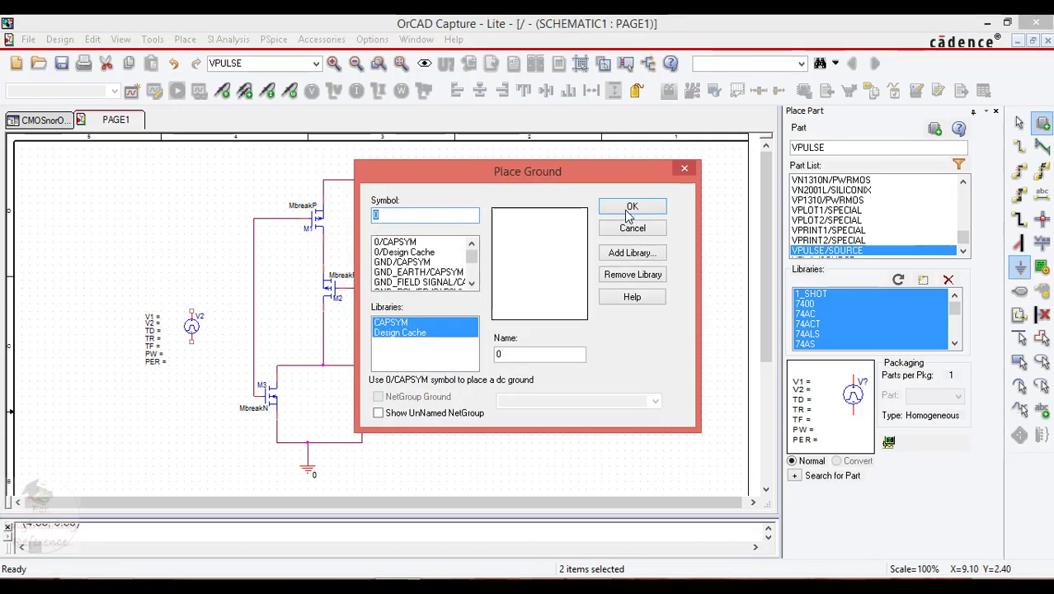
{"action": "left_click", "coordinate": [631, 207]}
{"action": "left_click", "coordinate": [198, 374]}
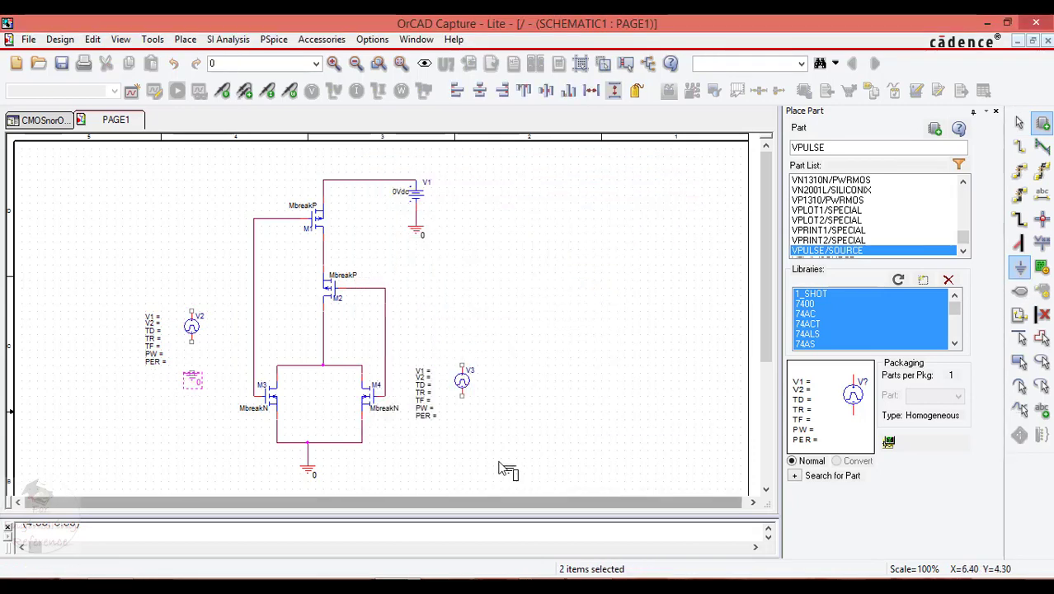
{"action": "left_click", "coordinate": [463, 416]}
{"action": "key", "text": "Escape"}
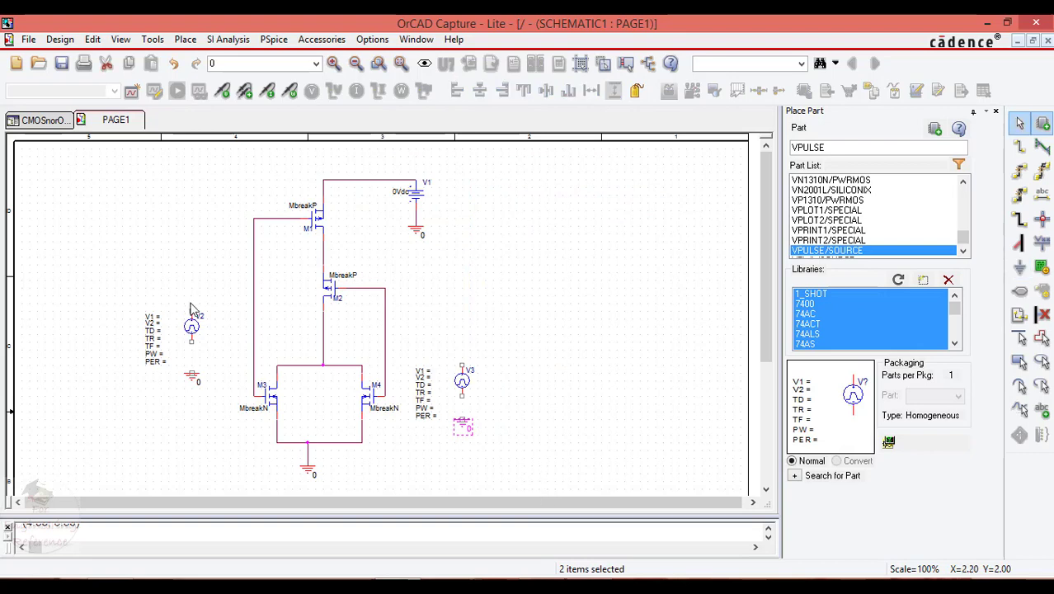
Wire source V2 to the shared gate line of M1 and M3, and its lower terminal to ground
{"action": "left_click", "coordinate": [1019, 146]}
{"action": "left_click", "coordinate": [191, 311]}
{"action": "left_click", "coordinate": [254, 295]}
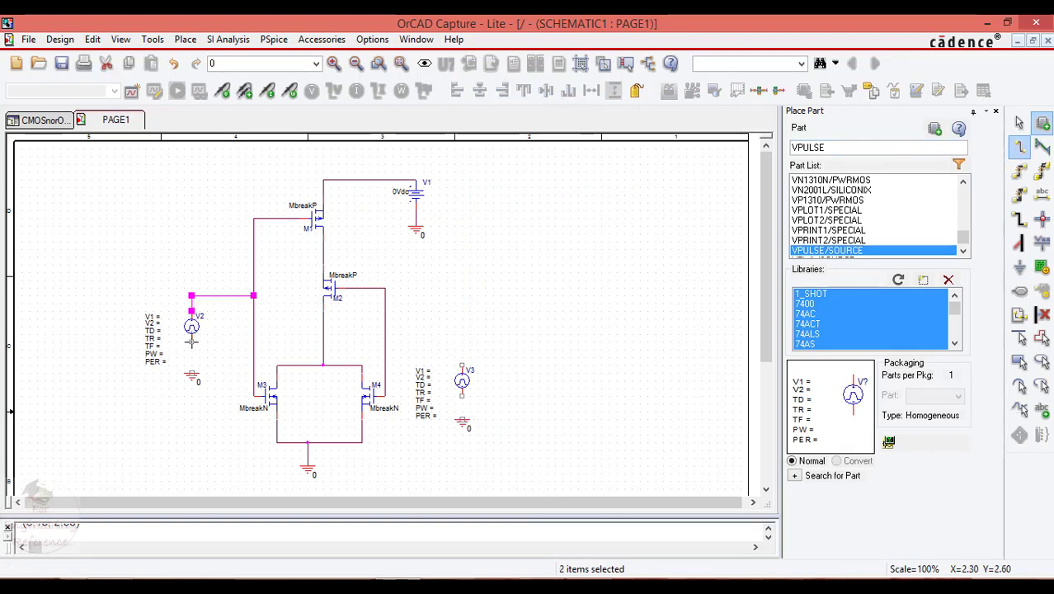
{"action": "left_click", "coordinate": [191, 342]}
{"action": "left_click", "coordinate": [191, 373]}
Wire source V3 to the shared gate line of M2 and M4, and its lower terminal to ground
{"action": "left_click", "coordinate": [463, 368]}
{"action": "left_click", "coordinate": [385, 342]}
{"action": "left_click", "coordinate": [462, 397]}
{"action": "left_click", "coordinate": [462, 419]}
{"action": "key", "text": "Escape"}
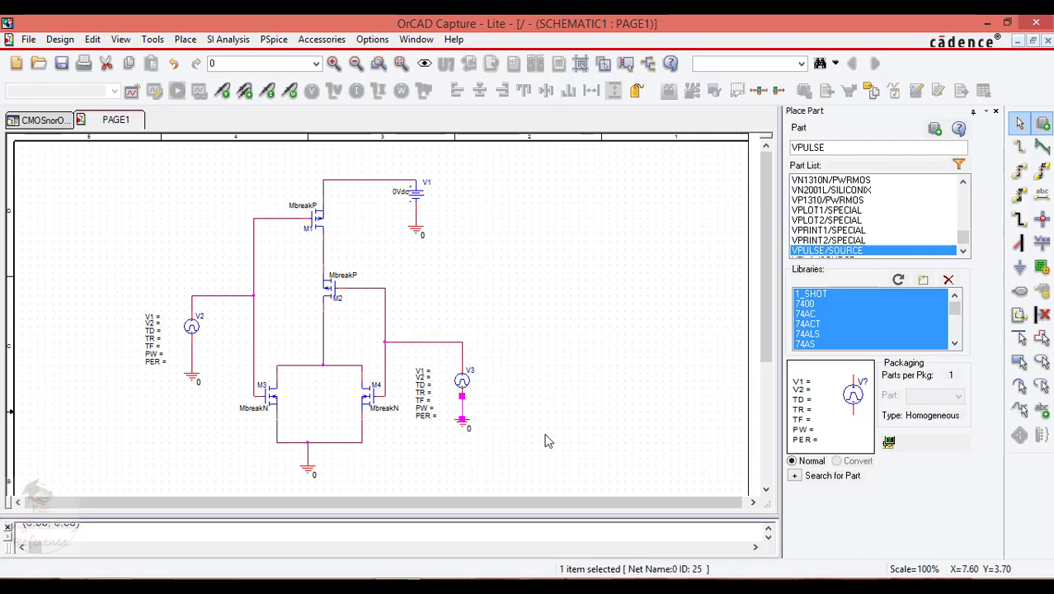
Set pulse source V2's levels to V1 = 1 and V2 = 0, with delay TD = 0
{"action": "double_click", "coordinate": [153, 320]}
{"action": "key", "text": "Escape"}
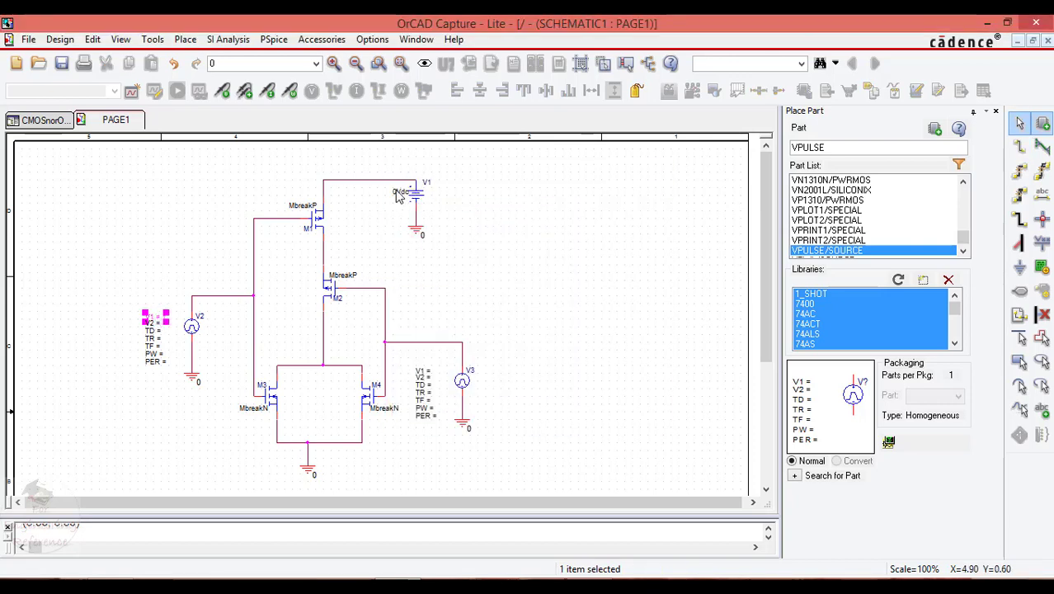
{"action": "double_click", "coordinate": [154, 324]}
{"action": "key", "text": "Escape"}
{"action": "double_click", "coordinate": [153, 332]}
{"action": "key", "text": "Escape"}
Set pulse source V2's timing to TR = 1n, TF = 1n, PW = 5n and PER = 10n
{"action": "double_click", "coordinate": [153, 338]}
{"action": "key", "text": "Escape"}
{"action": "double_click", "coordinate": [154, 344]}
{"action": "key", "text": "Escape"}
{"action": "double_click", "coordinate": [156, 354]}
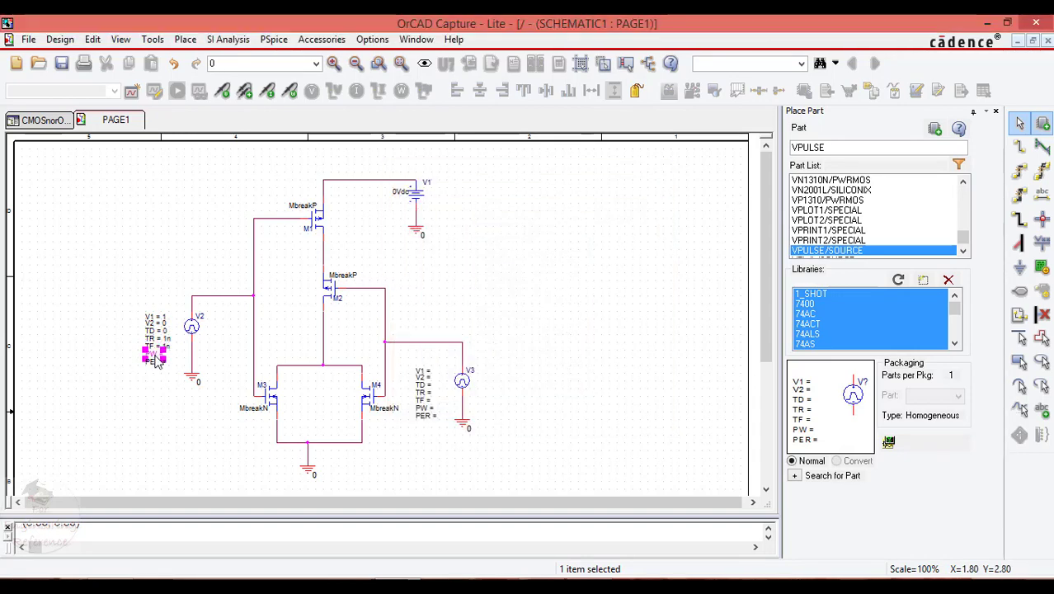
{"action": "key", "text": "Escape"}
{"action": "double_click", "coordinate": [155, 361]}
{"action": "type", "text": "10"}
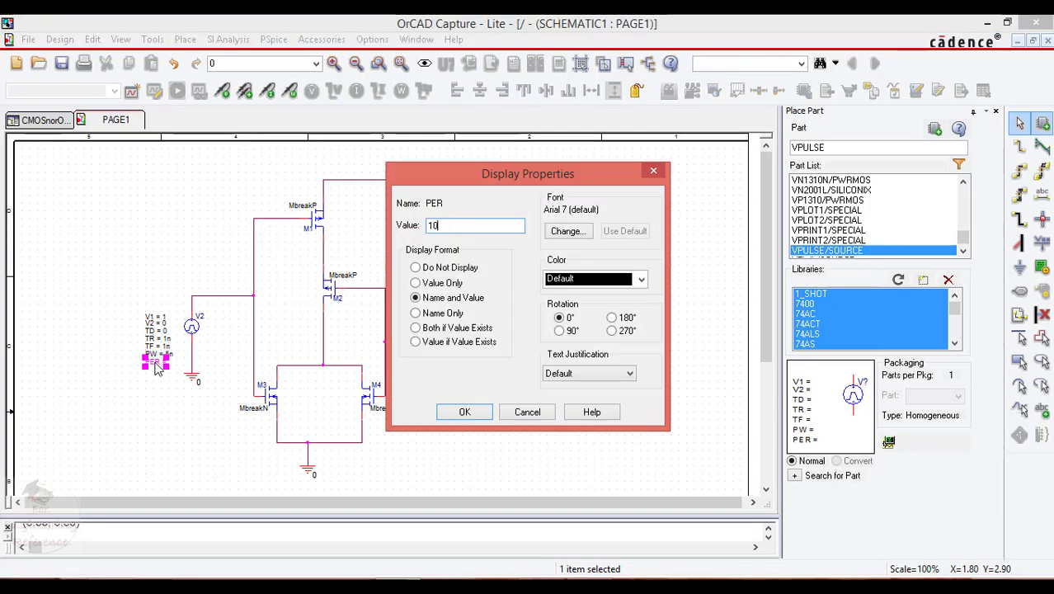
{"action": "type", "text": "n"}
{"action": "key", "text": "Return"}
Set pulse source V3's levels to V1 = 0 and V2 = 1, with delay TD = 2n
{"action": "double_click", "coordinate": [155, 317]}
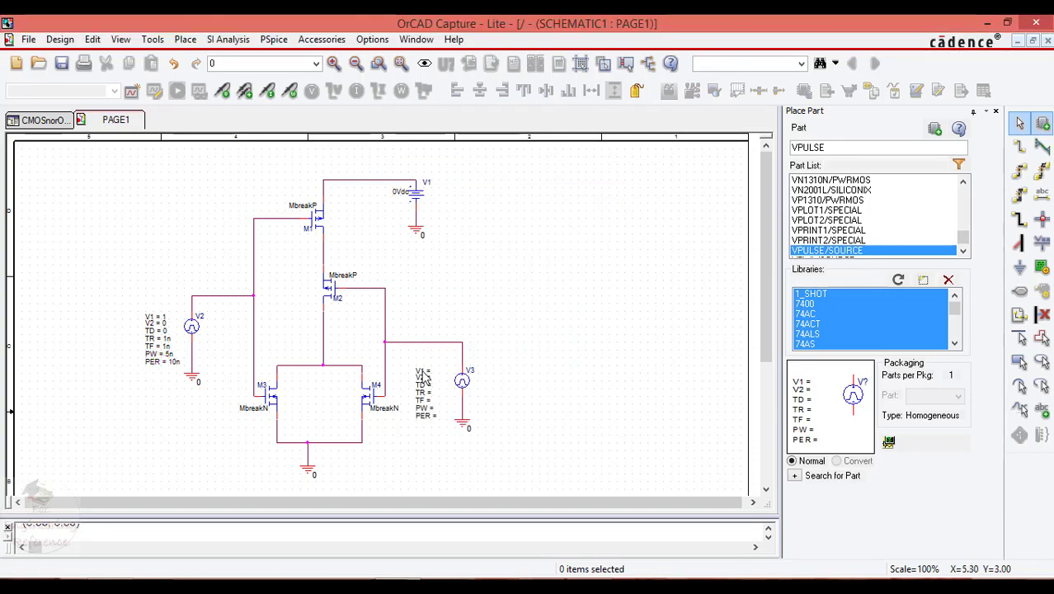
{"action": "key", "text": "Escape"}
{"action": "double_click", "coordinate": [423, 377]}
{"action": "key", "text": "Escape"}
{"action": "double_click", "coordinate": [424, 392]}
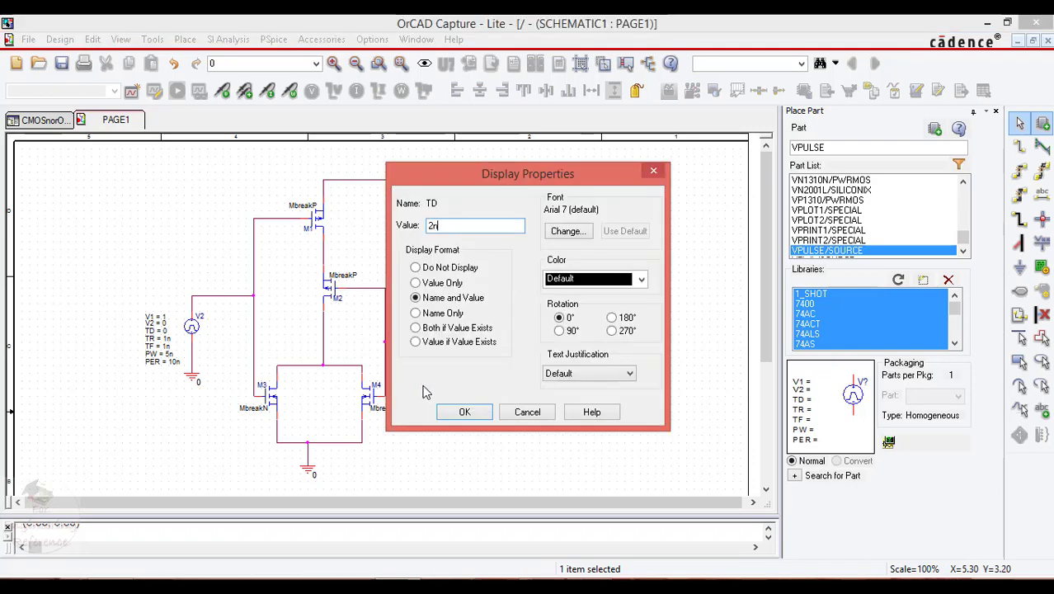
{"action": "key", "text": "Return"}
Set pulse source V3's timing to TR = 1n, TF = 1n, PW = 7n and PER = 14n
{"action": "double_click", "coordinate": [425, 392]}
{"action": "key", "text": "Escape"}
{"action": "double_click", "coordinate": [425, 402]}
{"action": "type", "text": "1n"}
{"action": "key", "text": "Return"}
{"action": "double_click", "coordinate": [427, 409]}
{"action": "type", "text": "5n"}
{"action": "key", "text": "Return"}
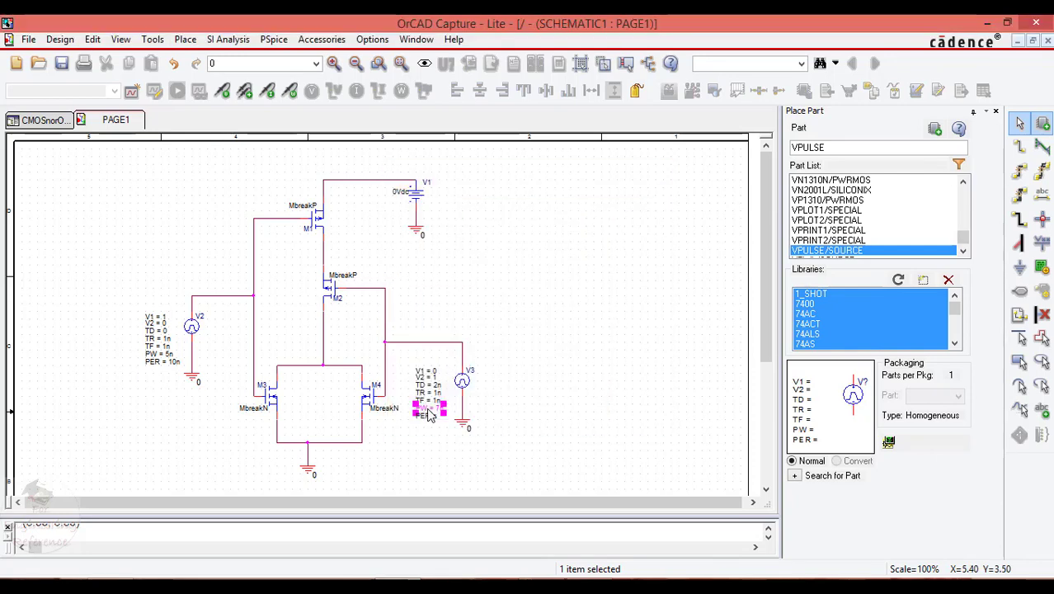
{"action": "double_click", "coordinate": [428, 419]}
{"action": "type", "text": "14n"}
{"action": "key", "text": "Return"}
{"action": "left_click", "coordinate": [519, 419]}
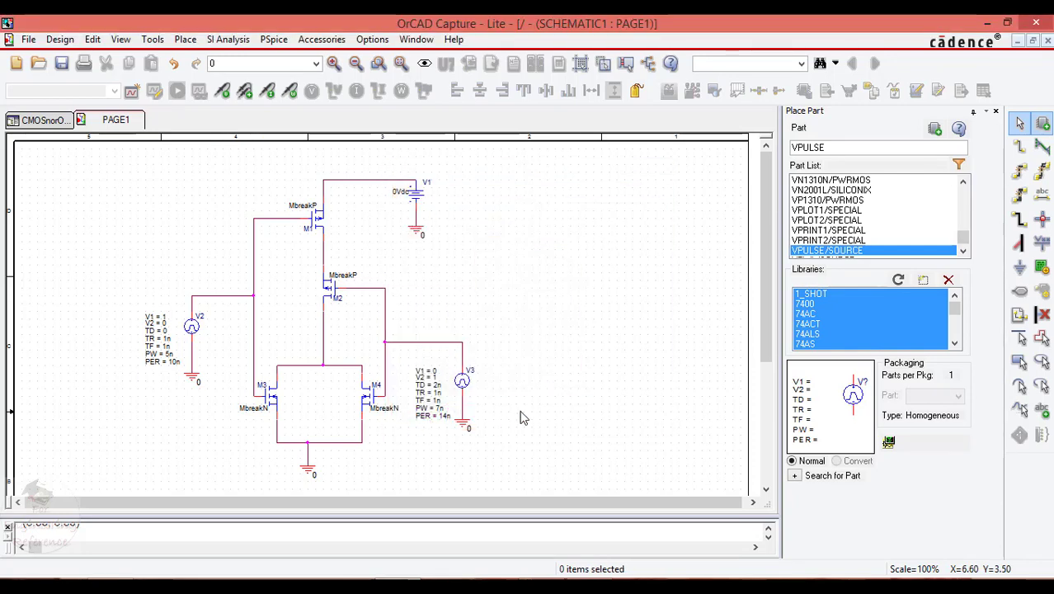
Set the DC value of supply source V1 to 1Vdc
{"action": "double_click", "coordinate": [396, 195]}
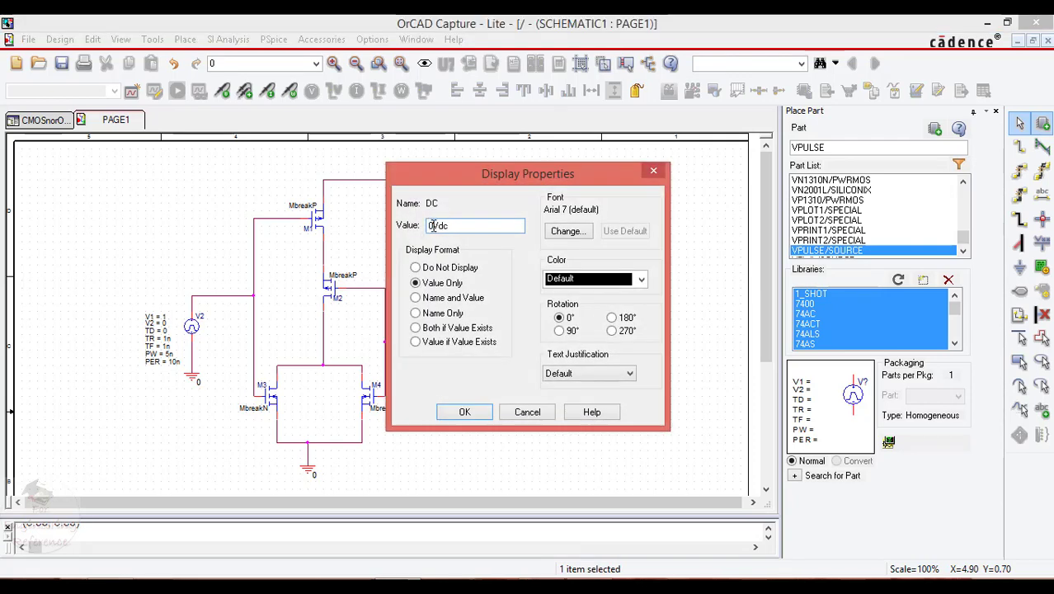
{"action": "type", "text": "1"}
{"action": "key", "text": "Return"}
{"action": "left_click", "coordinate": [478, 252]}
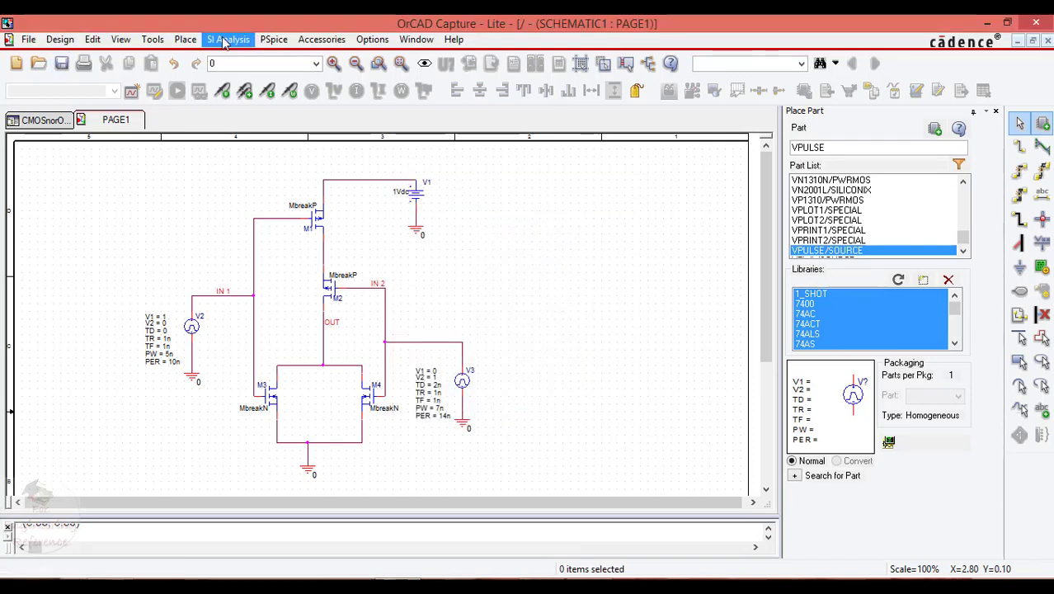
Create a new simulation profile named CMOSnor
{"action": "left_click", "coordinate": [273, 39]}
{"action": "left_click", "coordinate": [320, 57]}
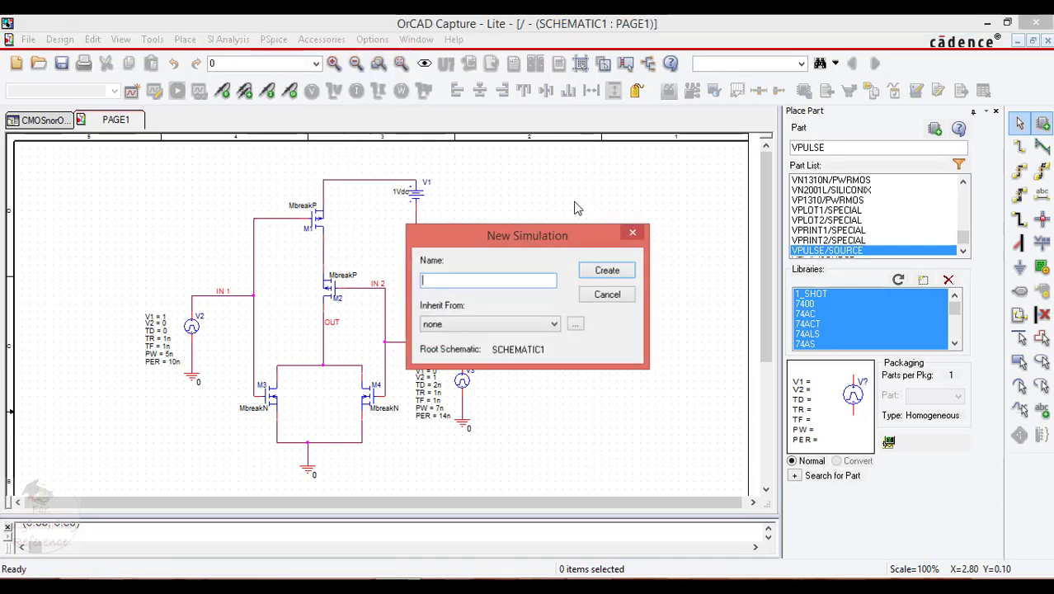
{"action": "type", "text": "CMOSnor"}
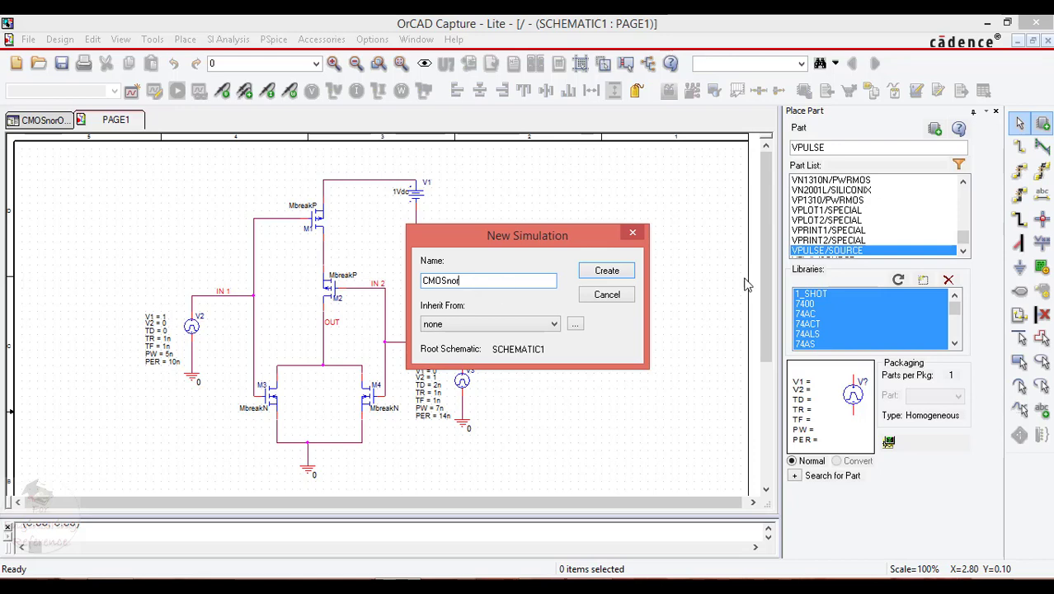
{"action": "left_click", "coordinate": [607, 271]}
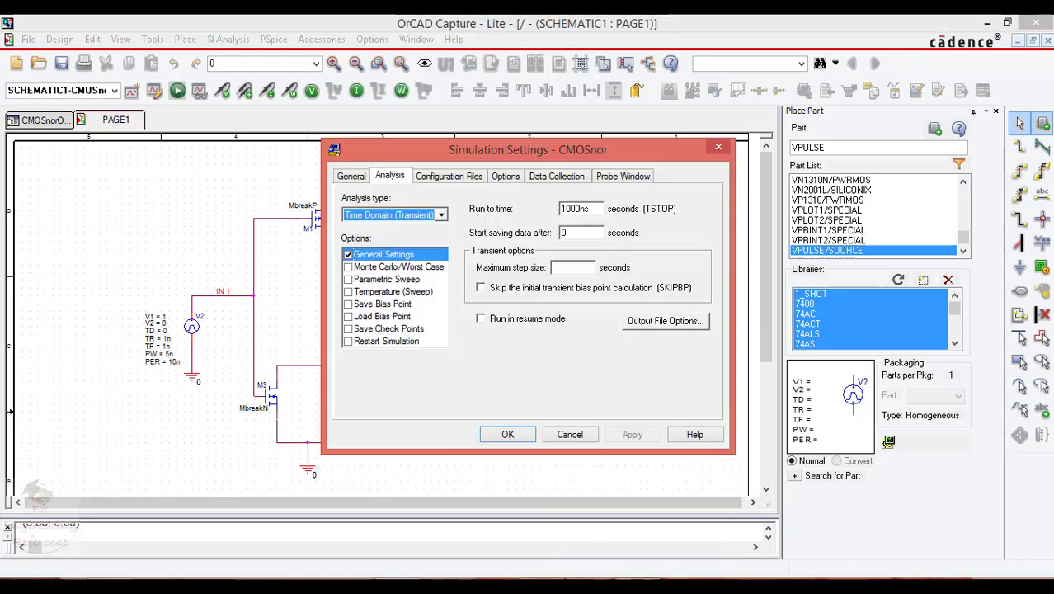
Set the transient analysis run time to 50ns and apply the simulation settings
{"action": "left_click_drag", "start_coordinate": [653, 204], "coordinate": [632, 204]}
{"action": "type", "text": "500"}
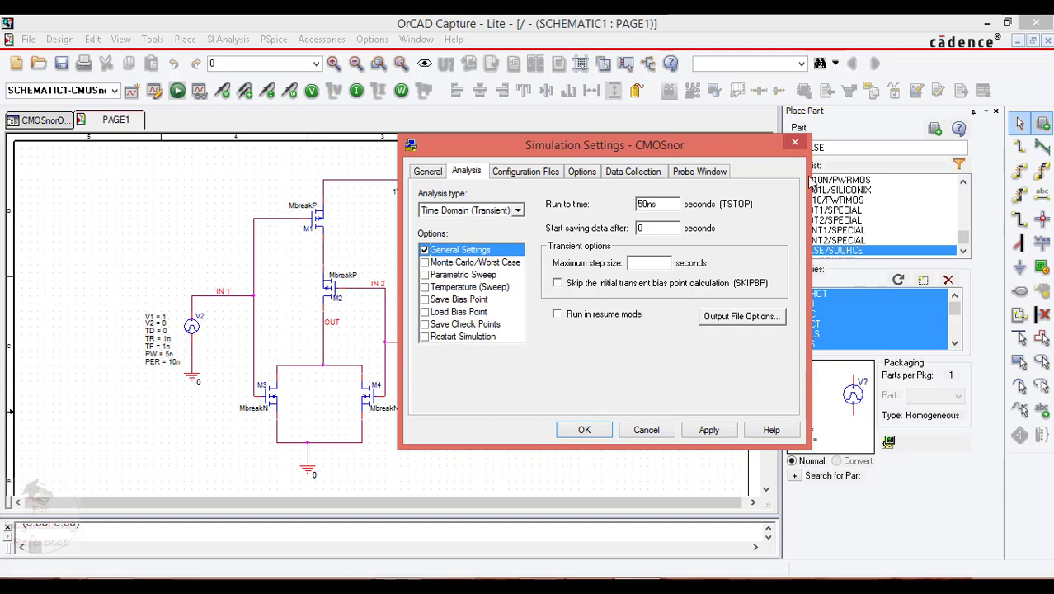
{"action": "left_click", "coordinate": [707, 431]}
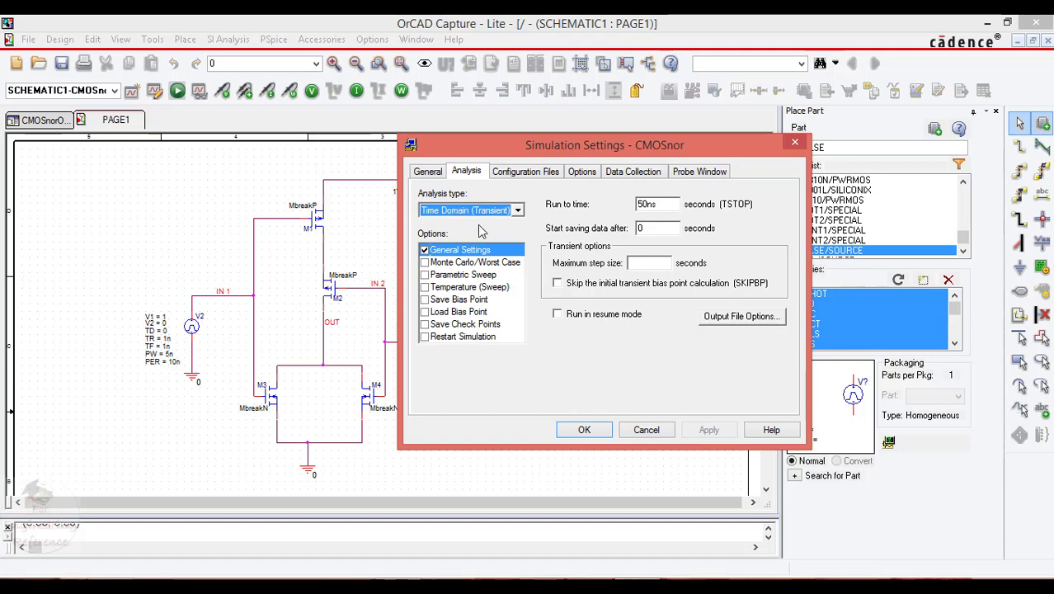
{"action": "left_click", "coordinate": [599, 436]}
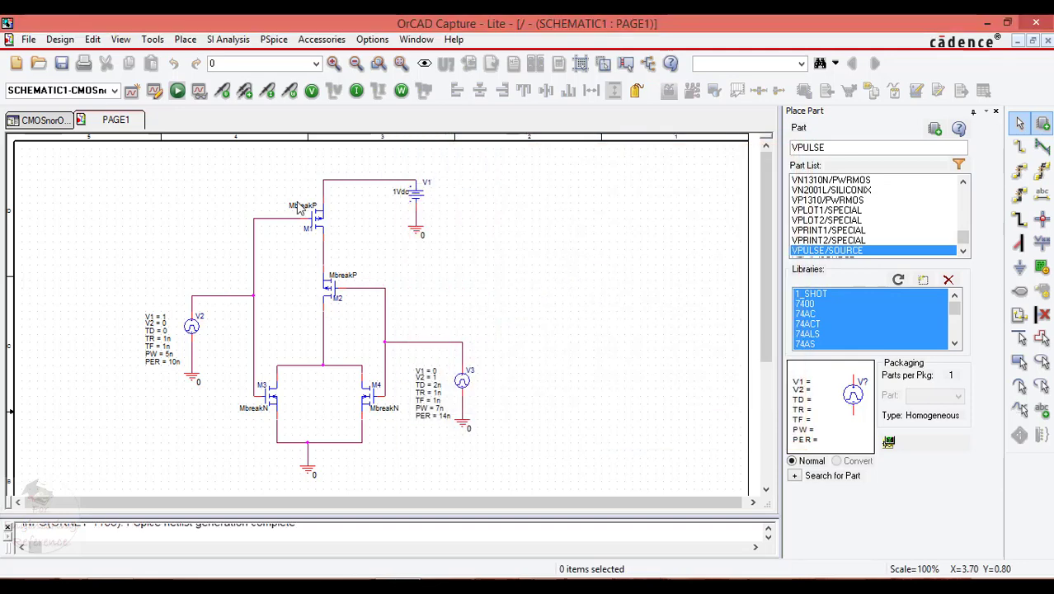
Run the CMOSnor simulation and probe the voltage on the V2 input wire in the schematic
{"action": "left_click", "coordinate": [177, 90]}
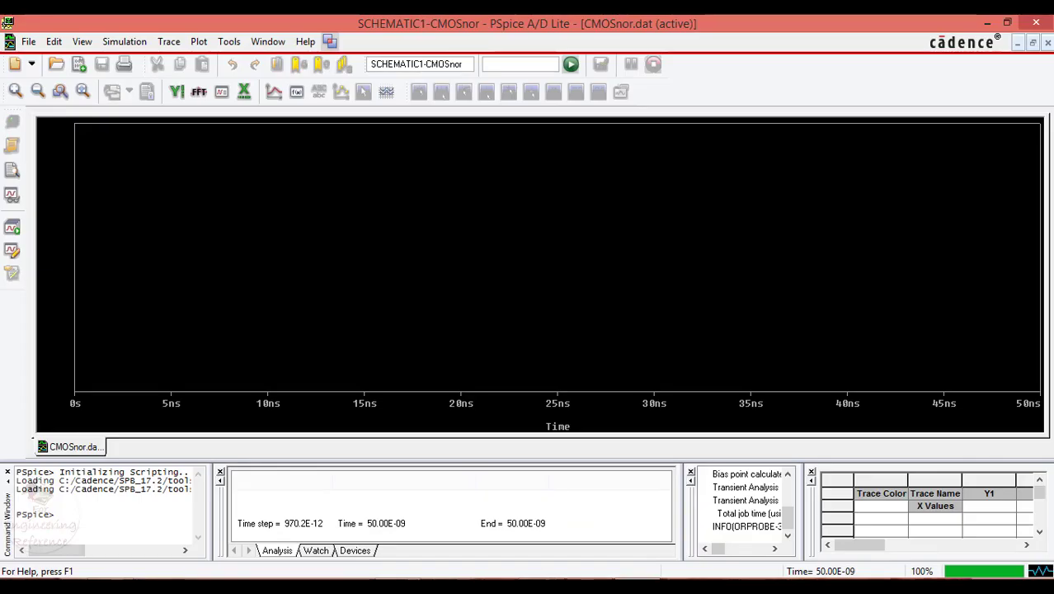
{"action": "key", "text": "alt+Tab"}
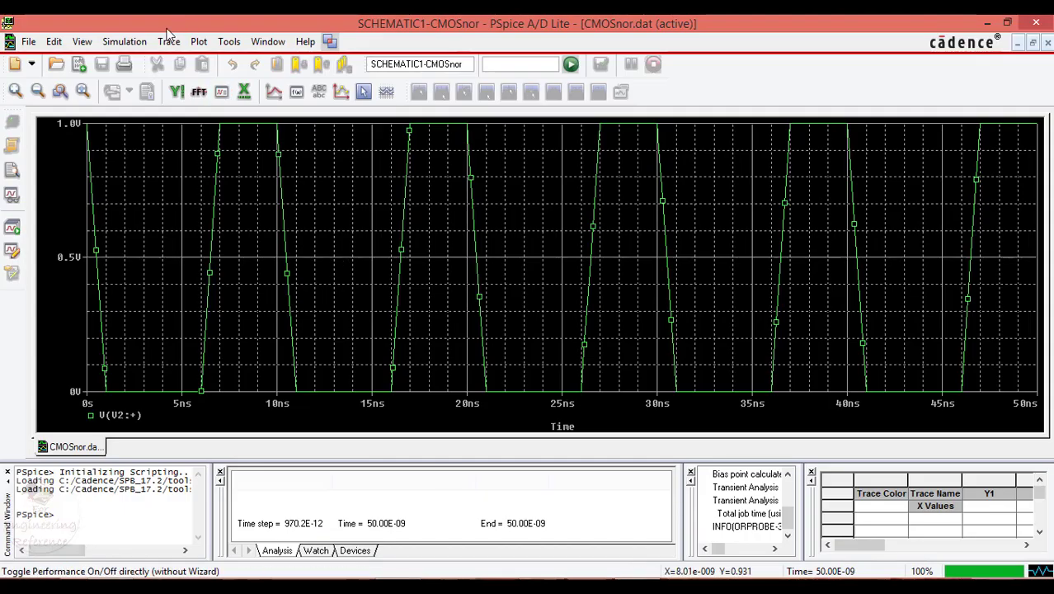
Add a second plot to the PSpice waveform window and display the V3 input voltage in it using a schematic voltage marker
{"action": "left_click", "coordinate": [199, 41]}
{"action": "left_click", "coordinate": [213, 112]}
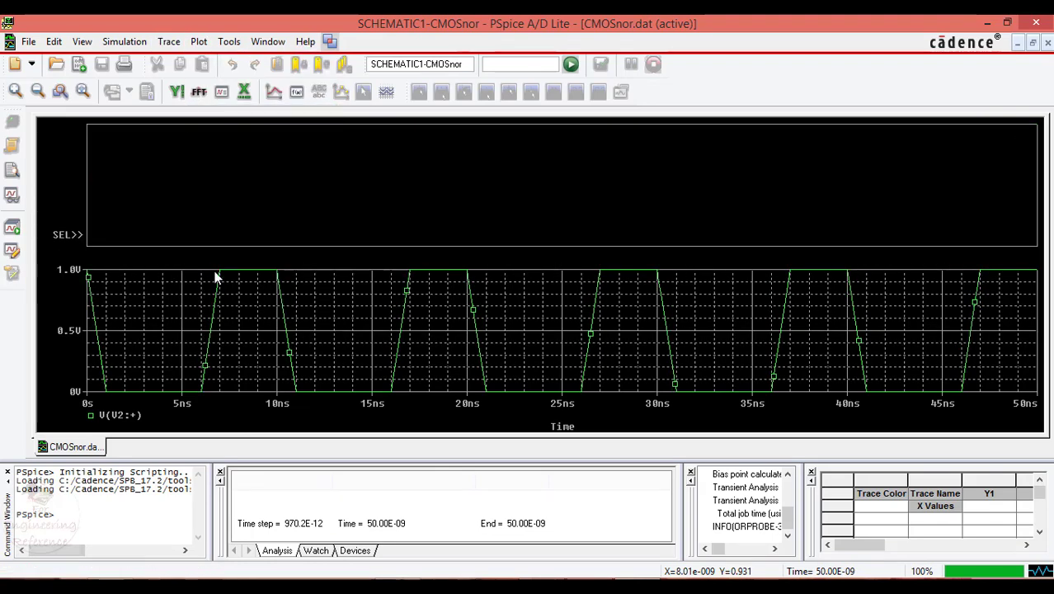
{"action": "key", "text": "alt+Tab"}
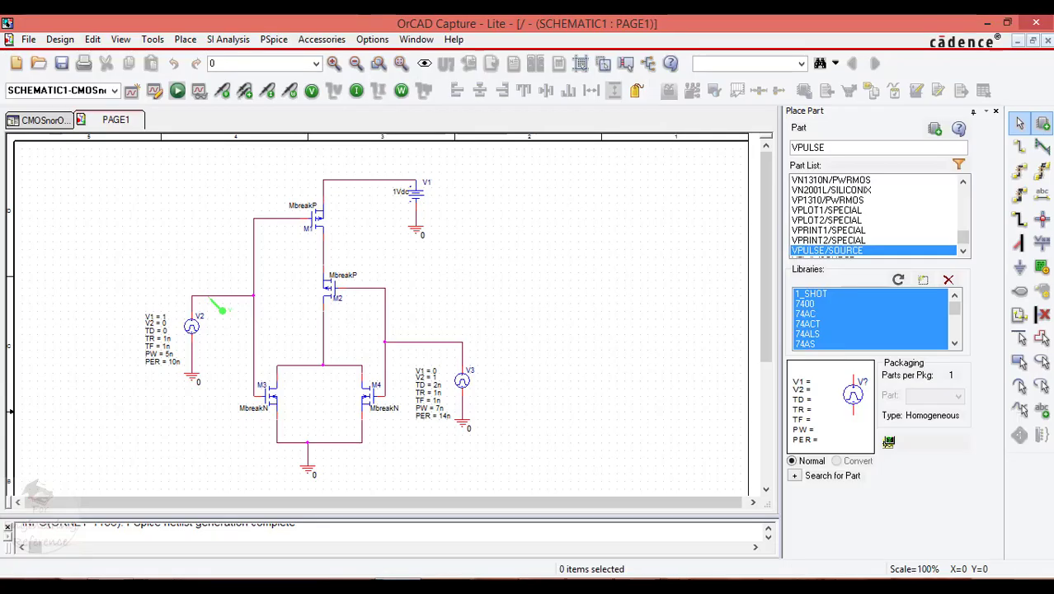
{"action": "left_click", "coordinate": [224, 92]}
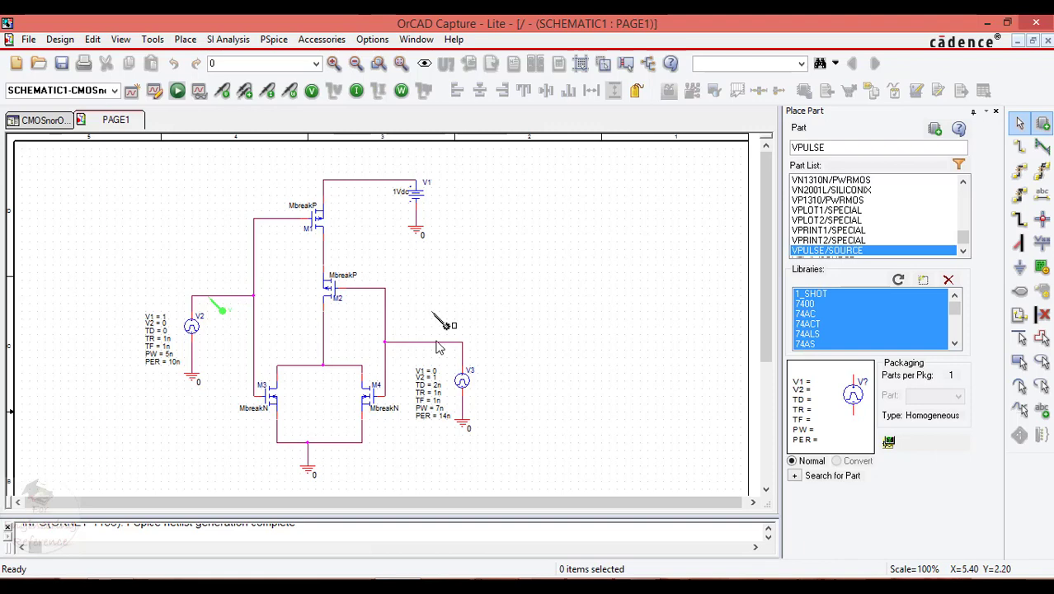
{"action": "left_click", "coordinate": [390, 306]}
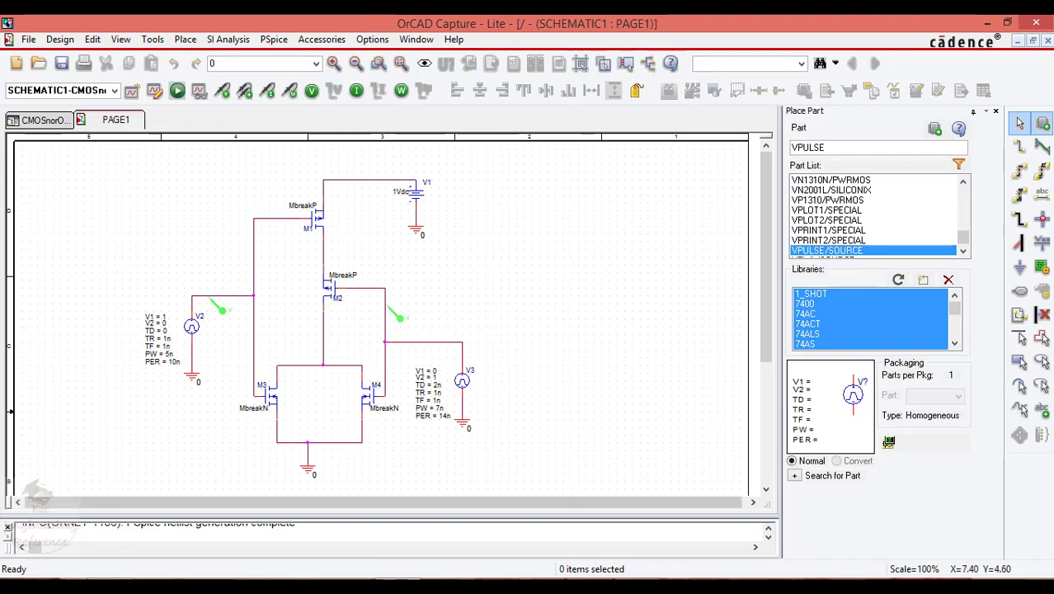
{"action": "key", "text": "alt+Tab"}
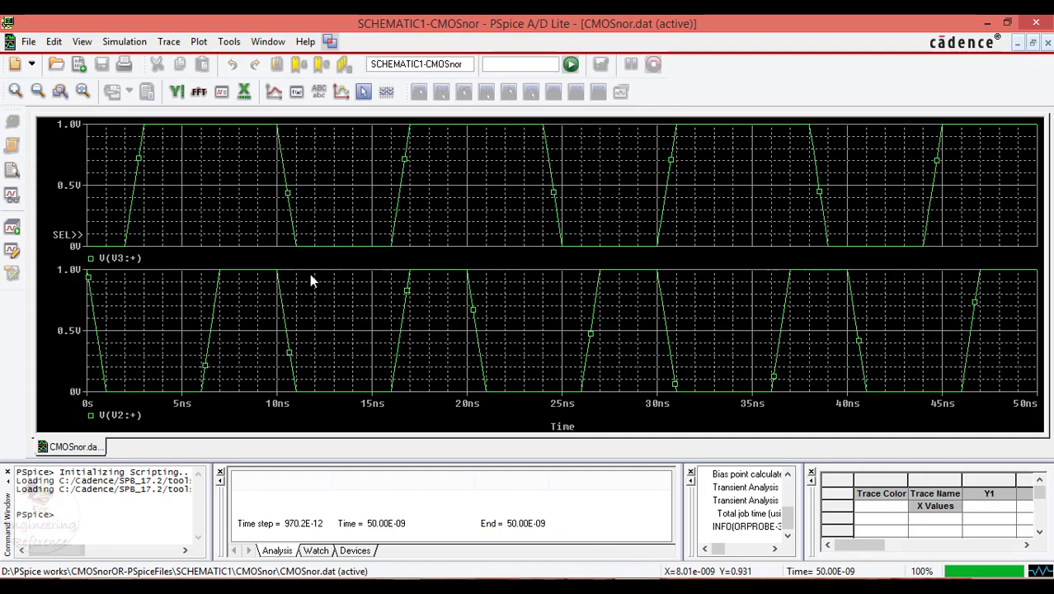
Add a third plot to the waveform window and display the NOR output voltage in it using a voltage marker on the wire below M2
{"action": "left_click", "coordinate": [199, 41]}
{"action": "left_click", "coordinate": [216, 112]}
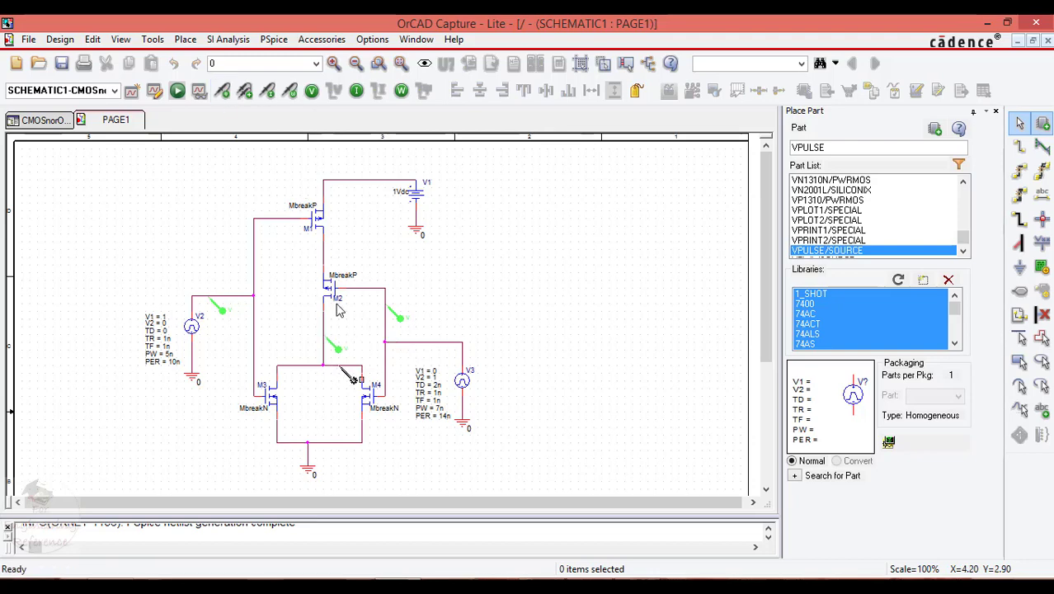
{"action": "left_click", "coordinate": [331, 338]}
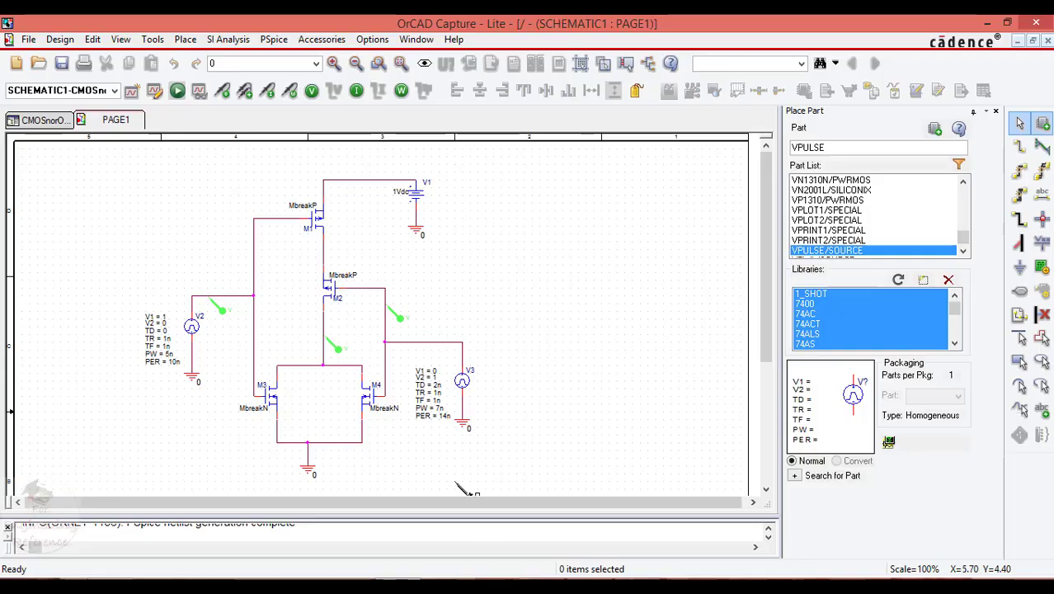
{"action": "key", "text": "F11"}
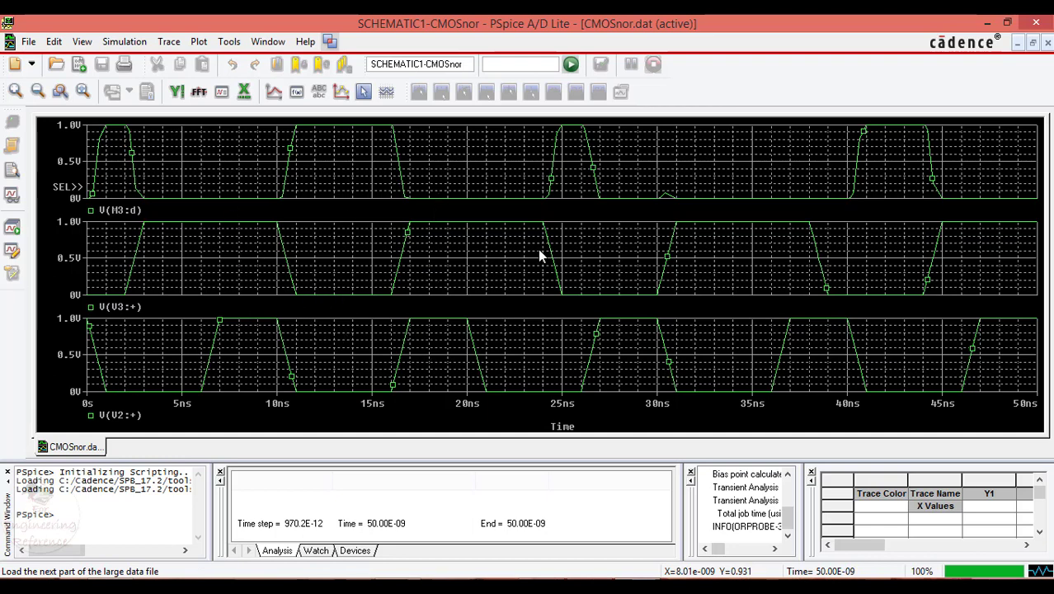
Close the PSpice waveform window and delete the three voltage markers from the schematic
{"action": "key", "text": "alt+Tab"}
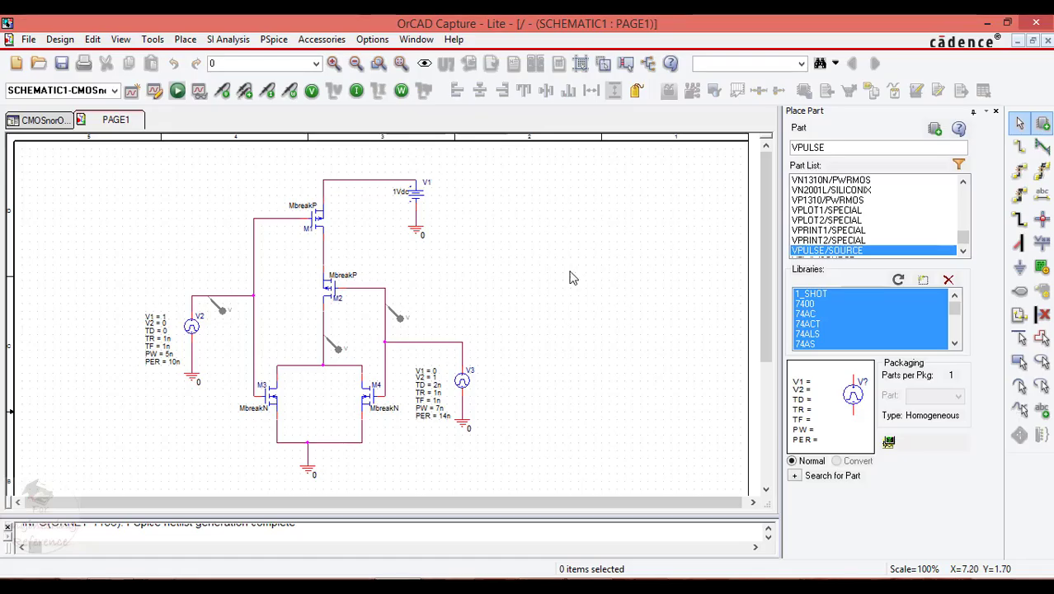
{"action": "left_click", "coordinate": [338, 349]}
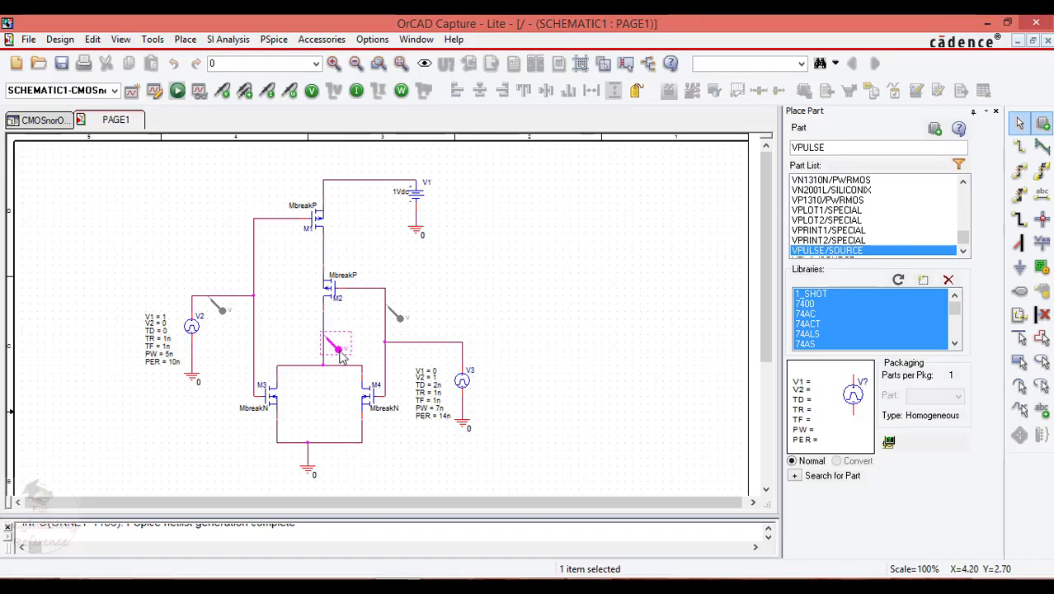
{"action": "key", "text": "Delete"}
{"action": "left_click", "coordinate": [405, 327]}
{"action": "key", "text": "Delete"}
{"action": "left_click", "coordinate": [222, 311]}
{"action": "key", "text": "Delete"}
Place a vertically flipped MbreakP3 transistor in the empty area to the right of the NOR circuit
{"action": "type", "text": "pmbreakp3"}
{"action": "key", "text": "Return"}
{"action": "right_click", "coordinate": [575, 238]}
{"action": "left_click", "coordinate": [606, 281]}
{"action": "left_click", "coordinate": [552, 254]}
Place an MbreakN3 transistor directly below the new MbreakP transistor
{"action": "left_click", "coordinate": [826, 147]}
{"action": "key", "text": "BackSpace"}
{"action": "type", "text": "n"}
{"action": "key", "text": "Return"}
{"action": "left_click", "coordinate": [551, 328]}
{"action": "key", "text": "Escape"}
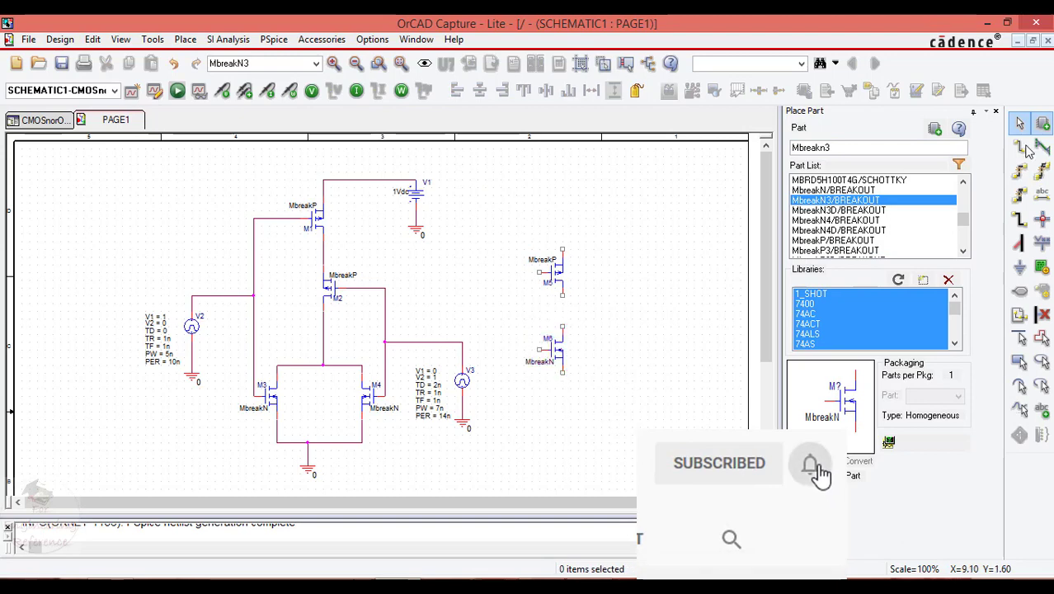
Wire M5 and M6 as an inverter between the V1 supply and the ground net, with their drains joined and their gates joined
{"action": "key", "text": "w"}
{"action": "left_click", "coordinate": [562, 247]}
{"action": "left_click", "coordinate": [415, 180]}
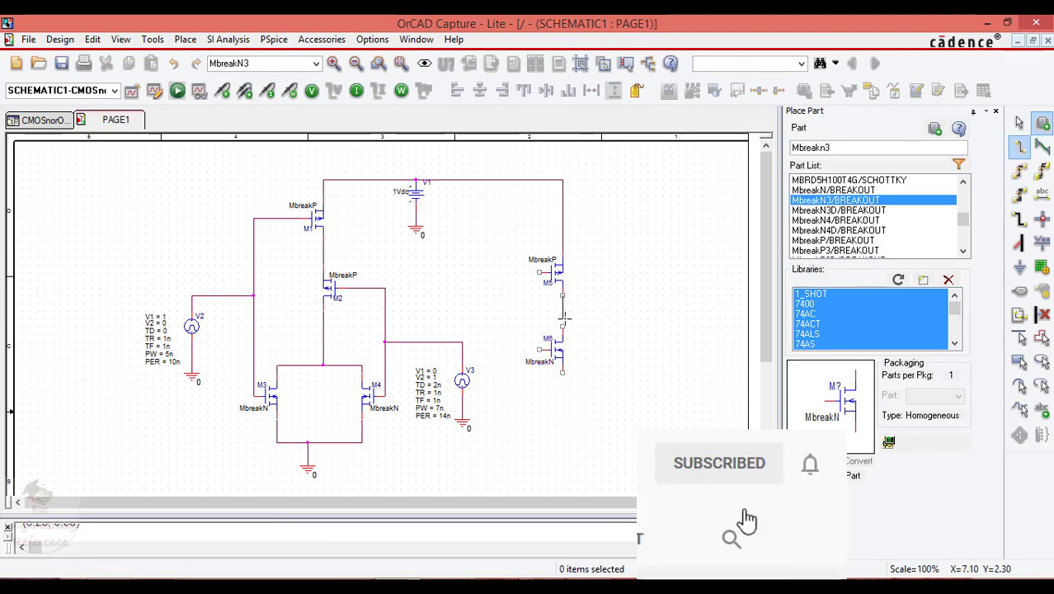
{"action": "left_click", "coordinate": [562, 373]}
{"action": "left_click", "coordinate": [306, 458]}
{"action": "left_click", "coordinate": [539, 349]}
{"action": "left_click", "coordinate": [539, 272]}
Connect the NOR output wire below M2 to the joined gates of M5 and M6, and save the design
{"action": "left_click", "coordinate": [323, 333]}
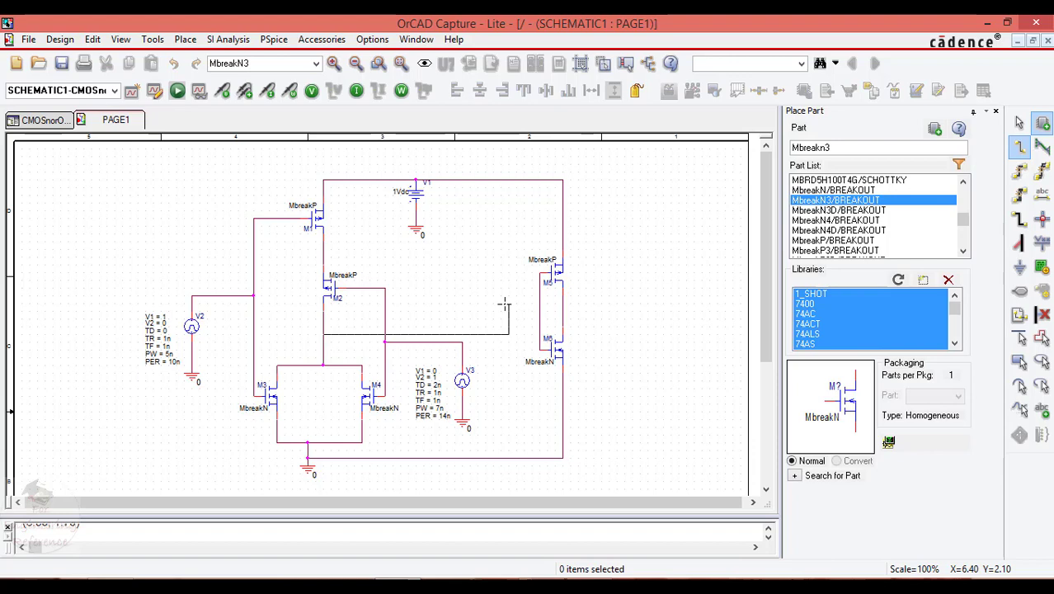
{"action": "left_click", "coordinate": [508, 334]}
{"action": "left_click", "coordinate": [538, 304]}
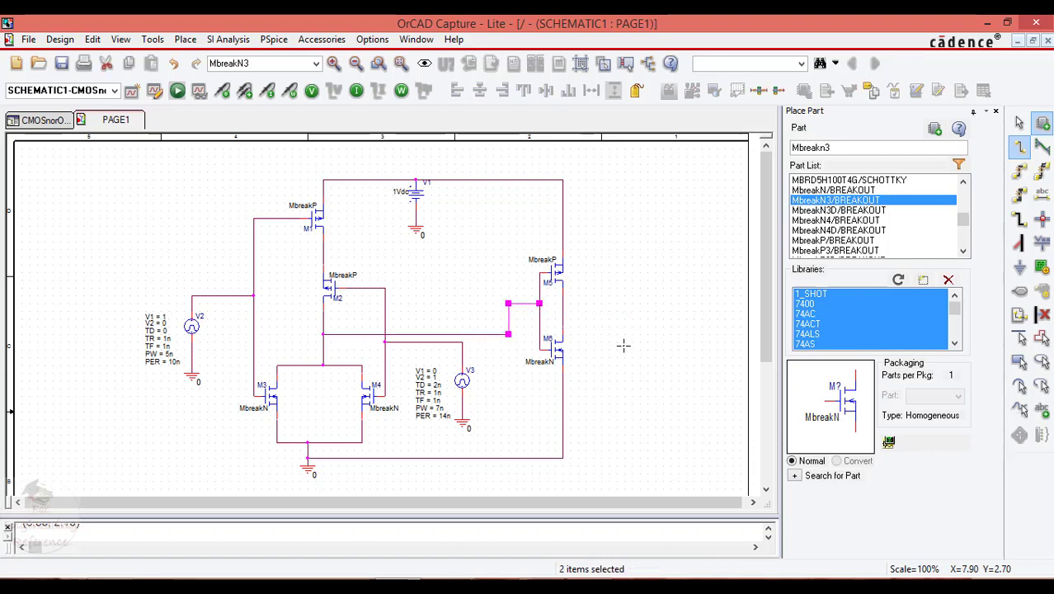
{"action": "key", "text": "Escape"}
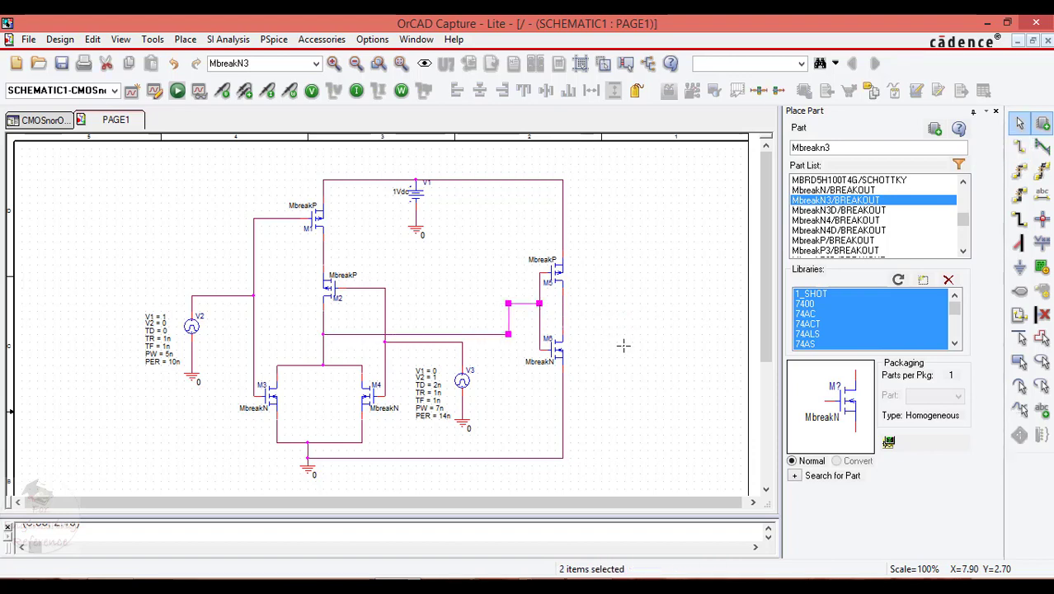
{"action": "left_click", "coordinate": [62, 64]}
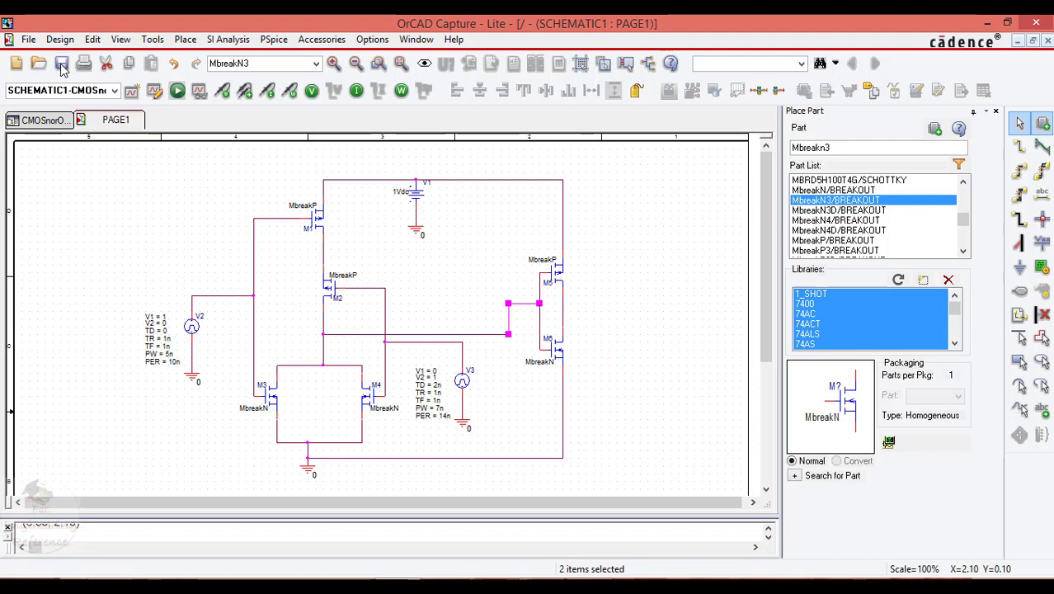
Rerun the CMOSnor simulation with the added inverter and place a voltage marker on the V2 input wire
{"action": "left_click", "coordinate": [178, 92]}
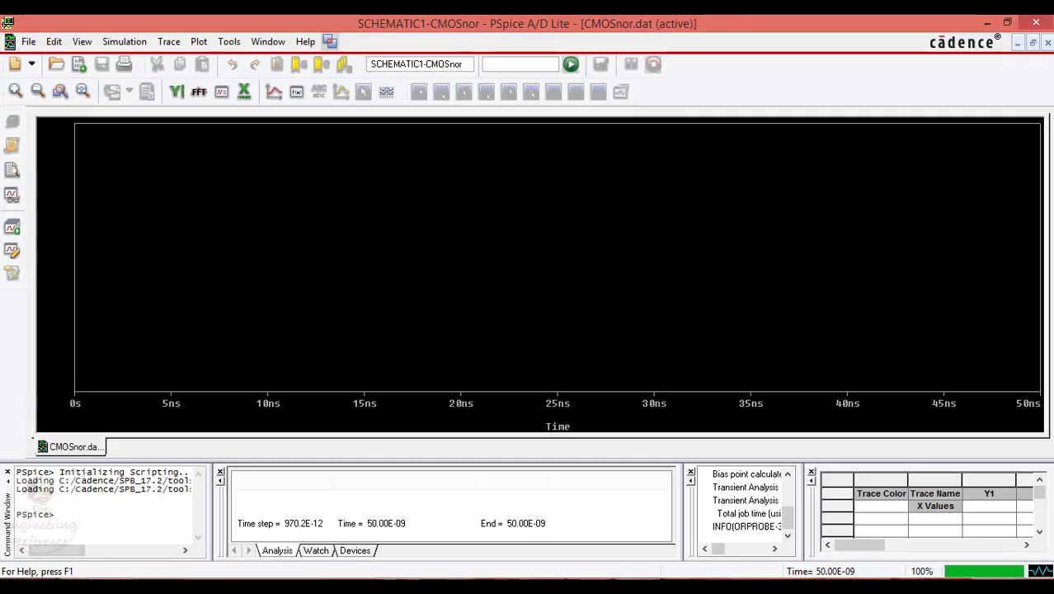
{"action": "left_click", "coordinate": [400, 580]}
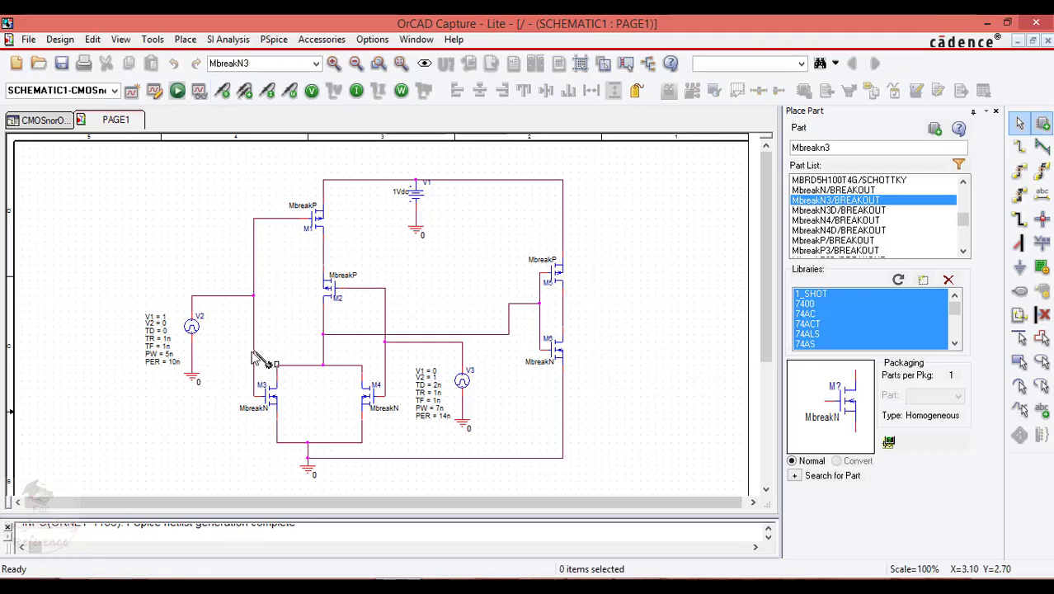
{"action": "left_click", "coordinate": [227, 299]}
{"action": "left_click", "coordinate": [446, 579]}
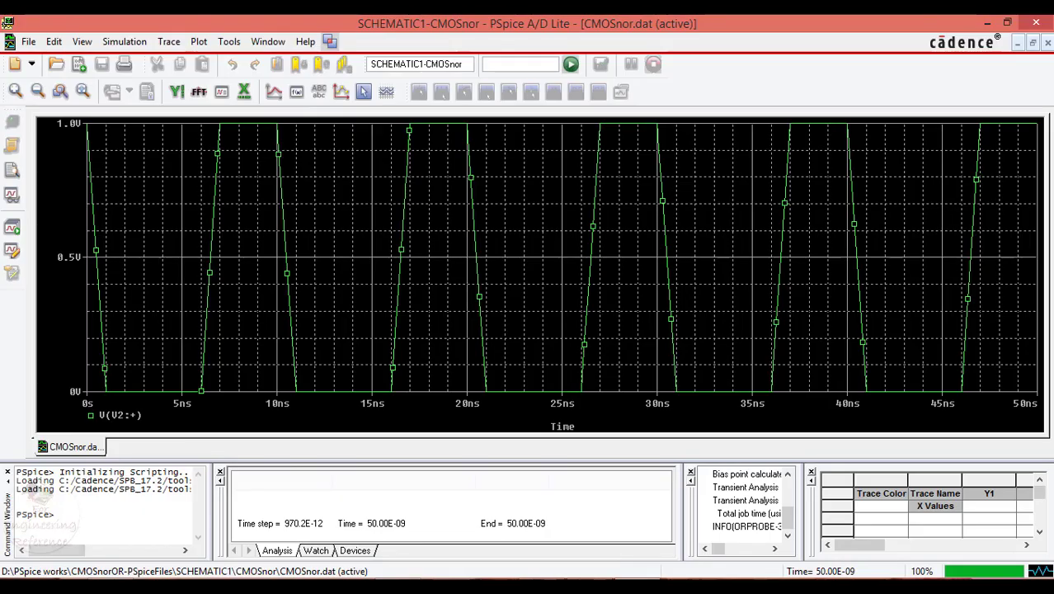
Add a second plot to the new simulation's waveform window and display the V3 input voltage in it with a voltage marker
{"action": "left_click", "coordinate": [198, 41]}
{"action": "left_click", "coordinate": [252, 108]}
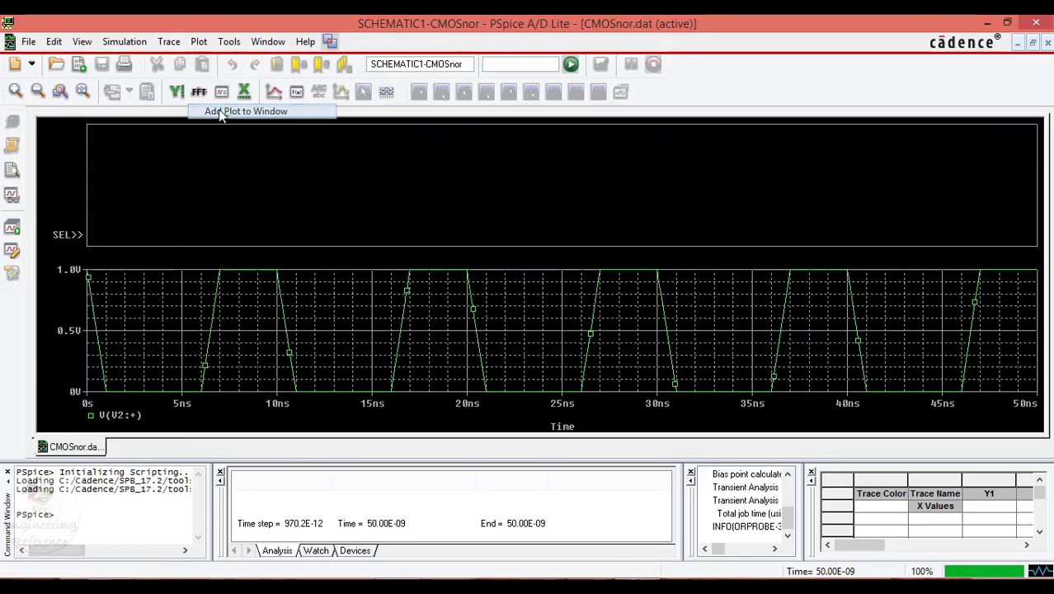
{"action": "left_click", "coordinate": [210, 580]}
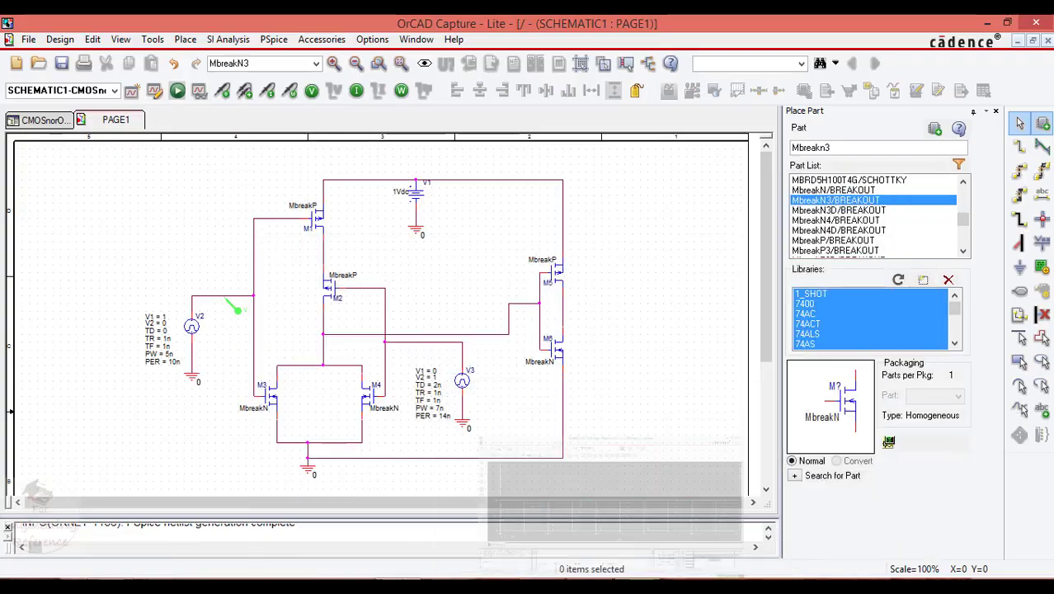
{"action": "left_click", "coordinate": [223, 91]}
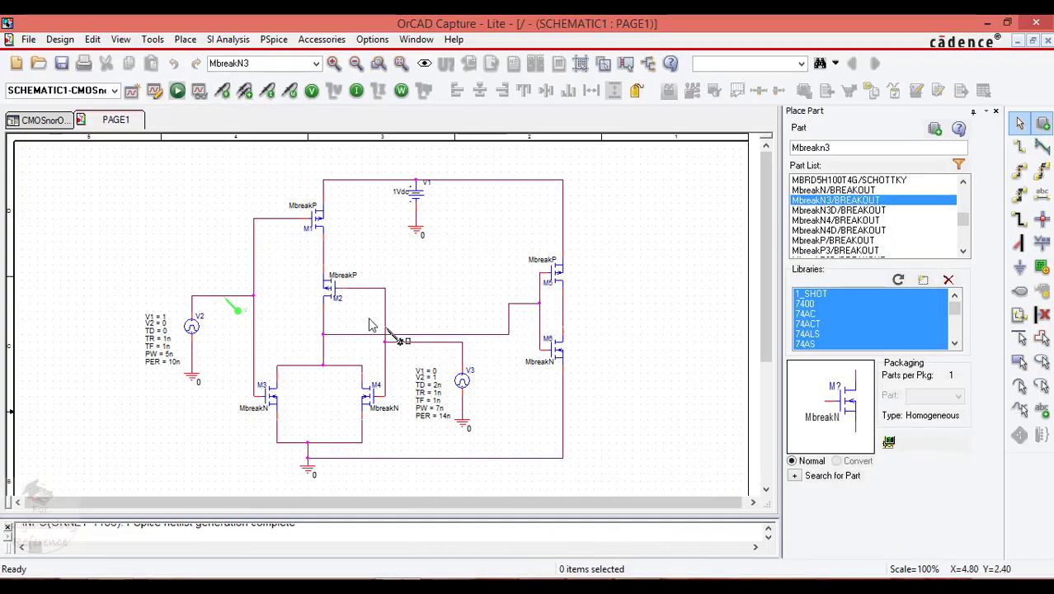
{"action": "left_click", "coordinate": [387, 318]}
{"action": "key", "text": "alt+Tab"}
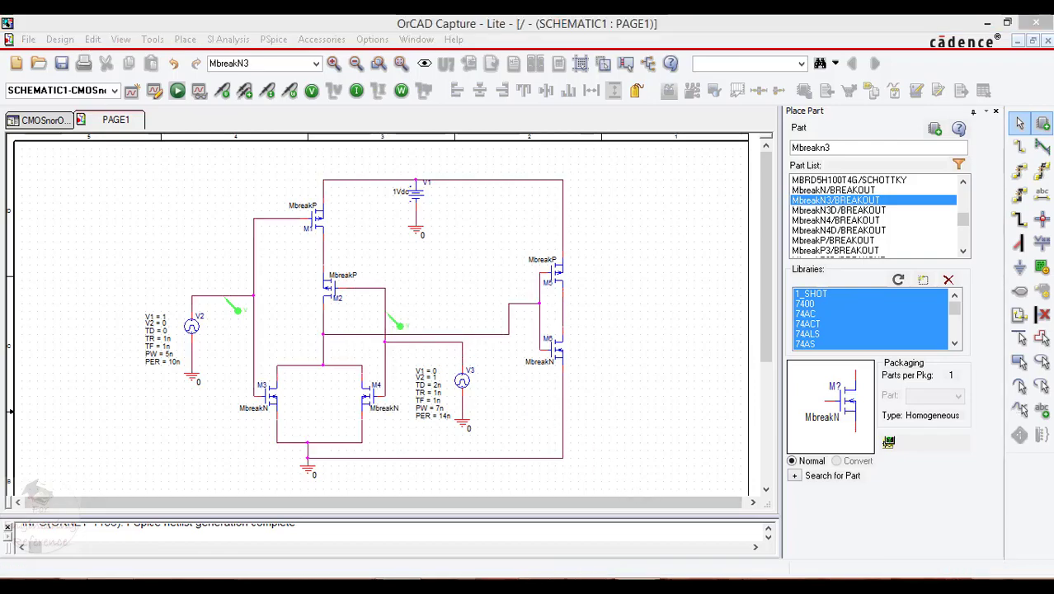
Display the OR output voltage from the wire between M5 and M6 in a third plot, and close the PSpice waveform window
{"action": "left_click", "coordinate": [198, 41]}
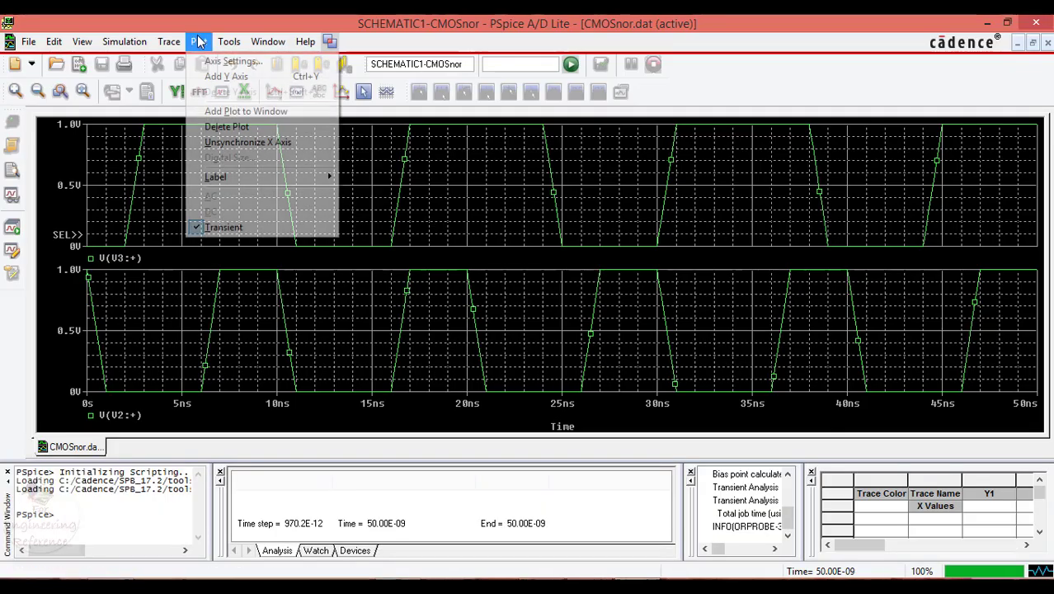
{"action": "left_click", "coordinate": [238, 113]}
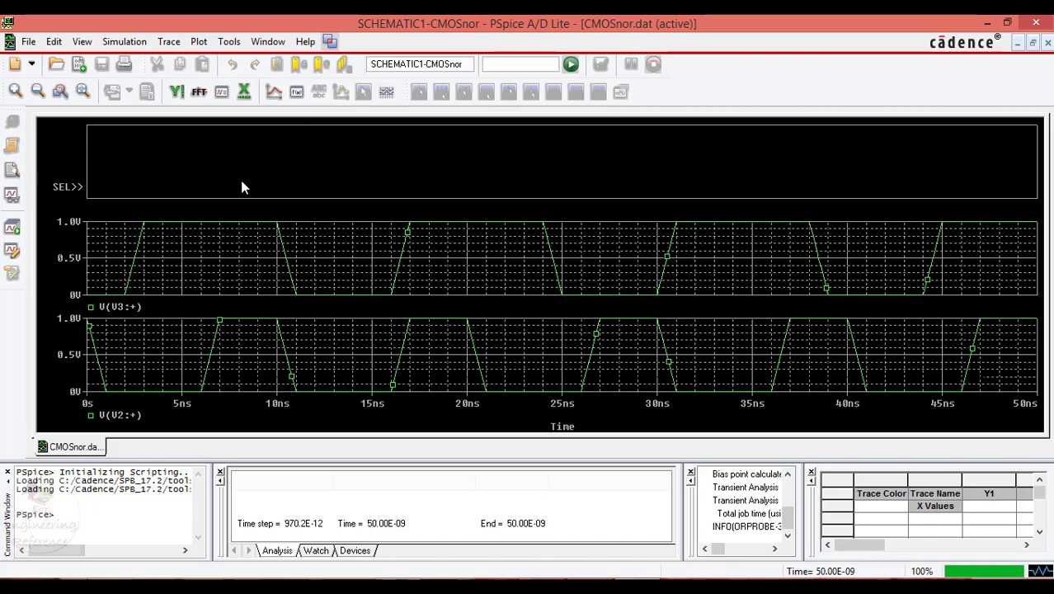
{"action": "key", "text": "alt+Tab"}
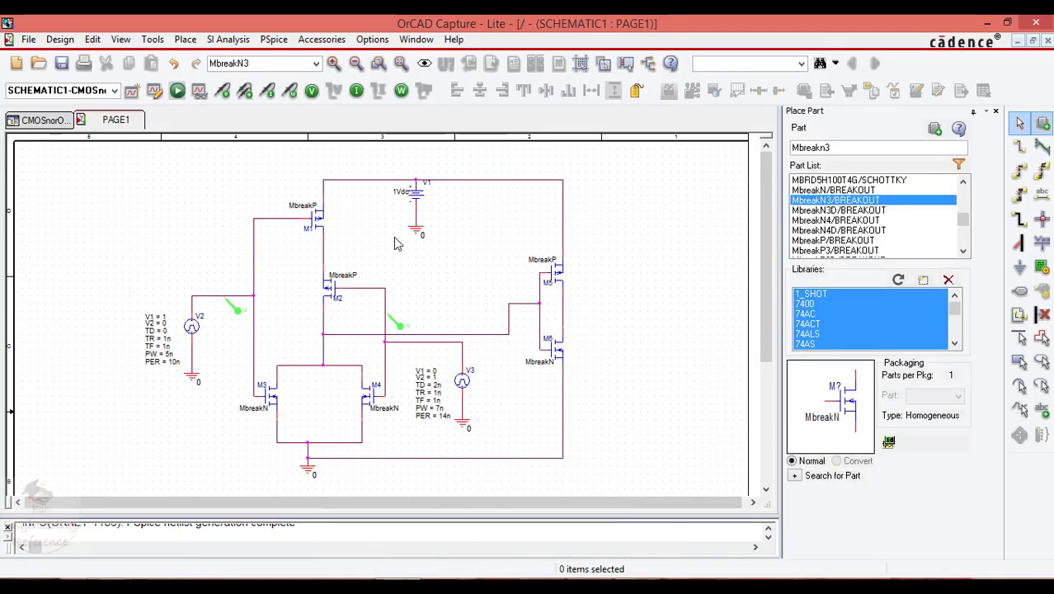
{"action": "left_click", "coordinate": [221, 94]}
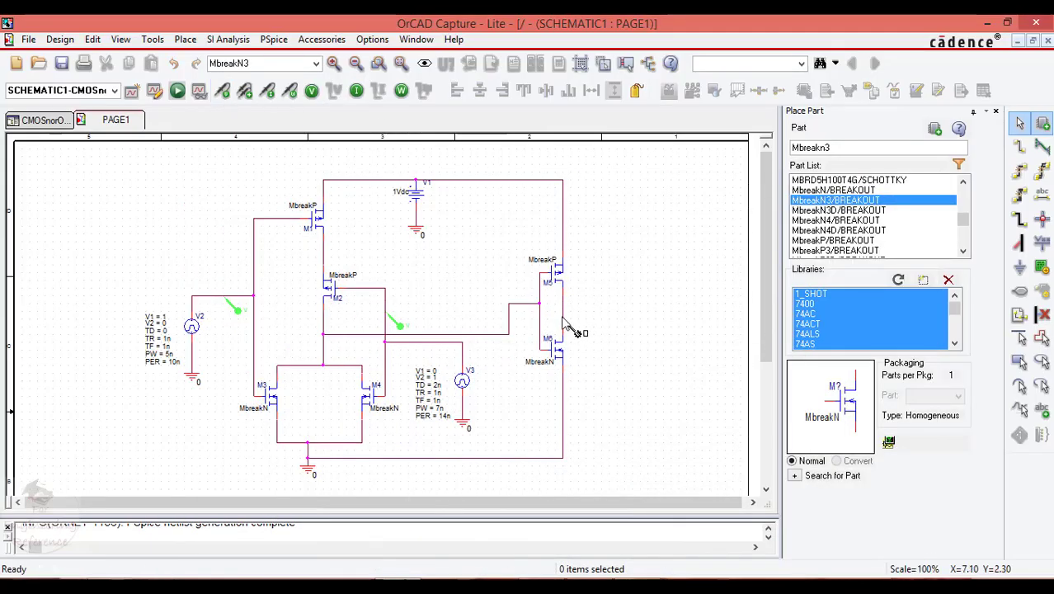
{"action": "left_click", "coordinate": [564, 319]}
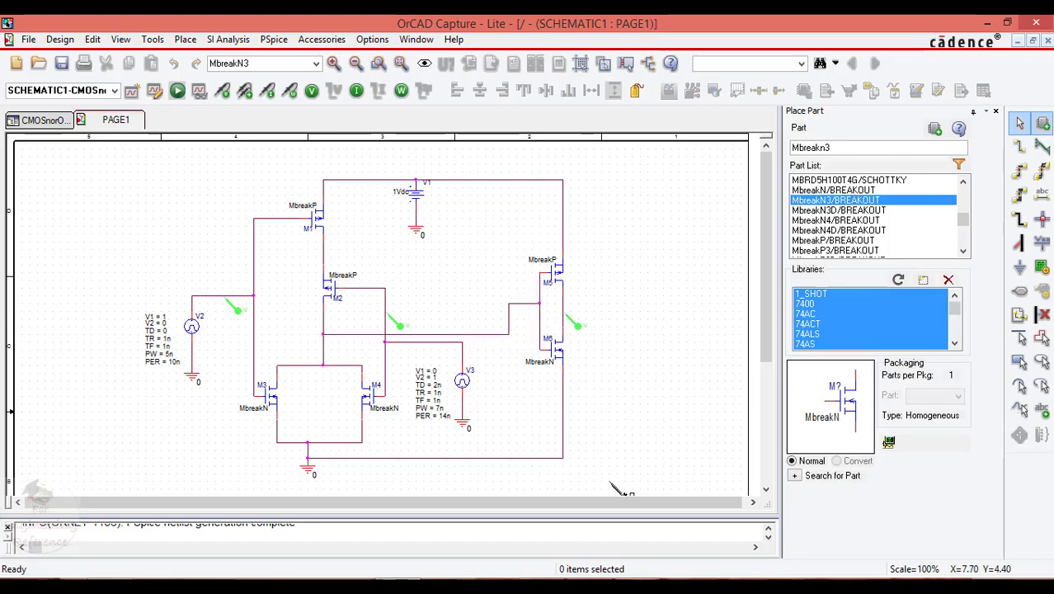
{"action": "key", "text": "alt+Tab"}
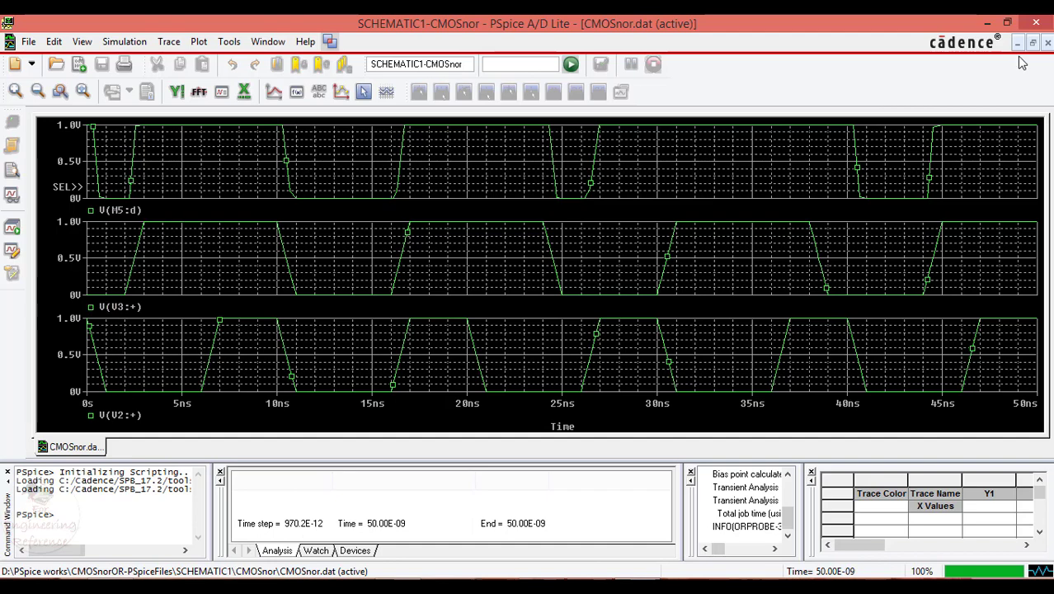
{"action": "left_click", "coordinate": [1038, 25]}
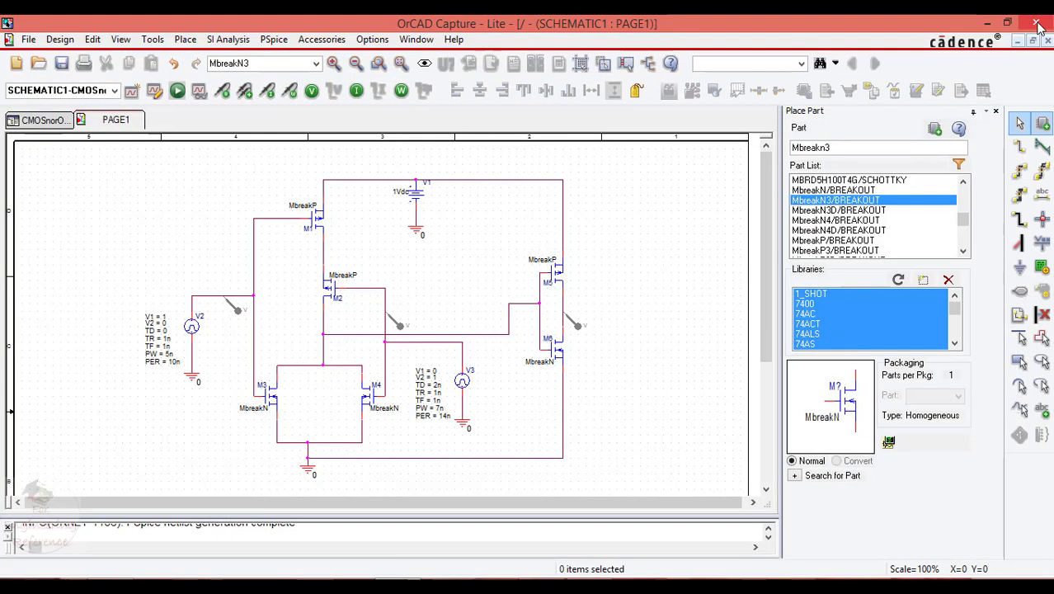